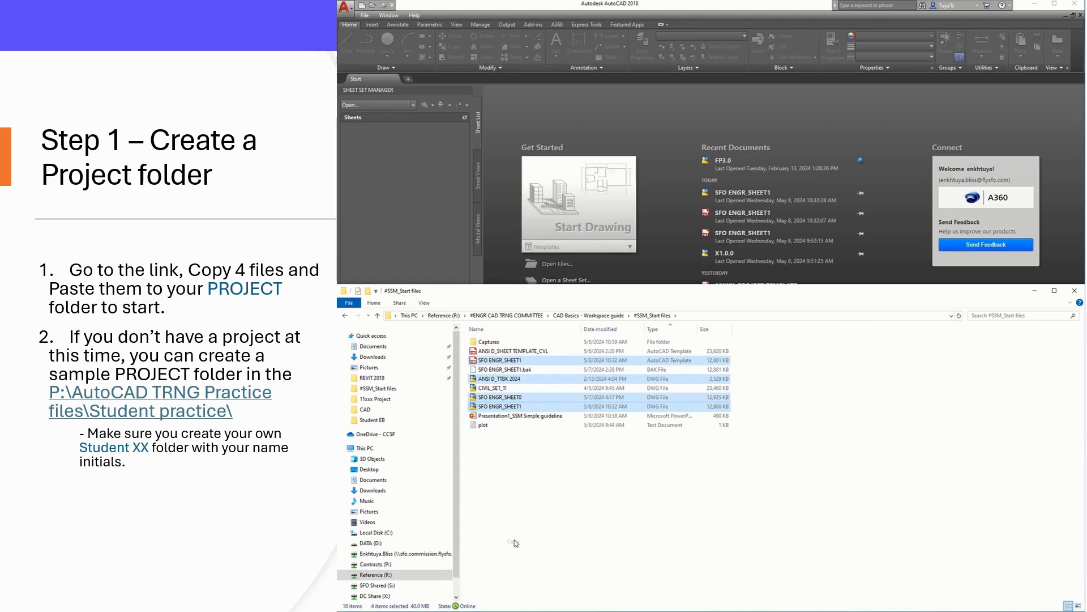
Open the Student EB folder inside AutoCAD TRNG Practice files\Student practice on the Contracts (P:) drive
left_click_drag(749, 291, 1008, 188)
double_click(1002, 188)
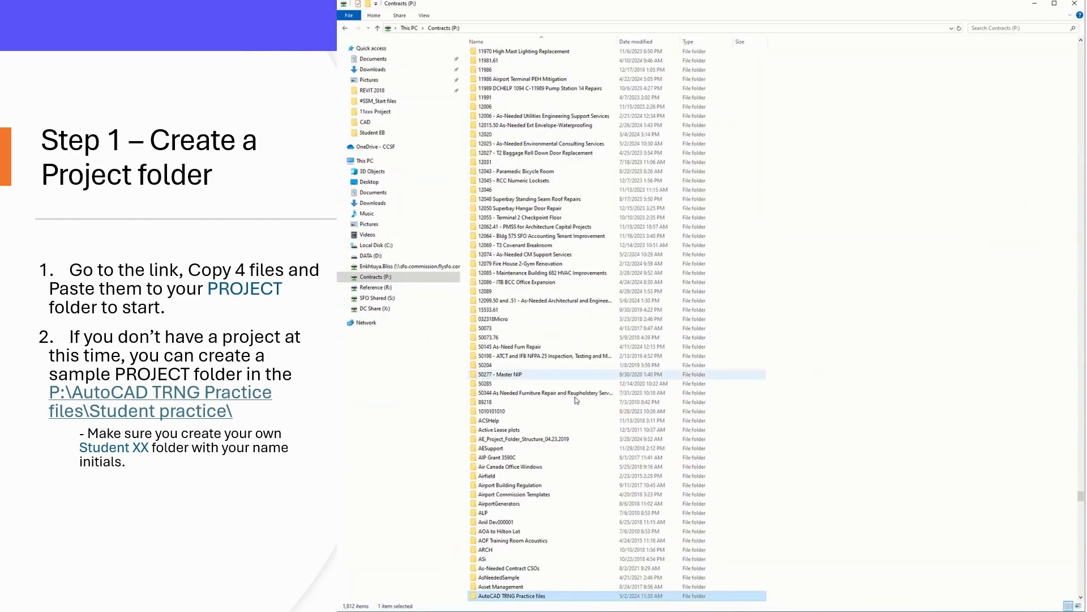
left_click(382, 278)
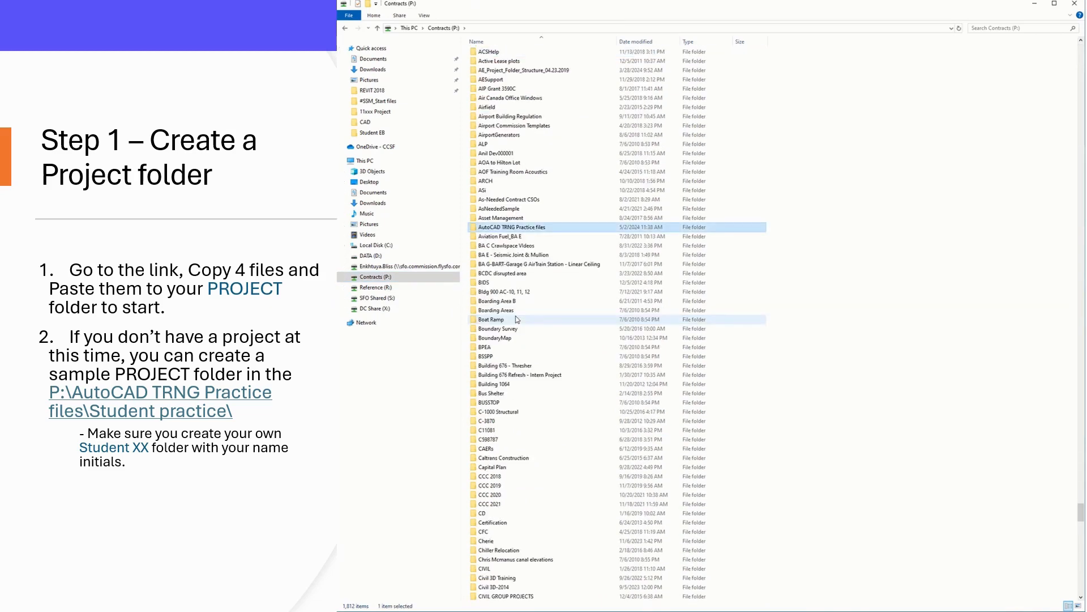
double_click(509, 227)
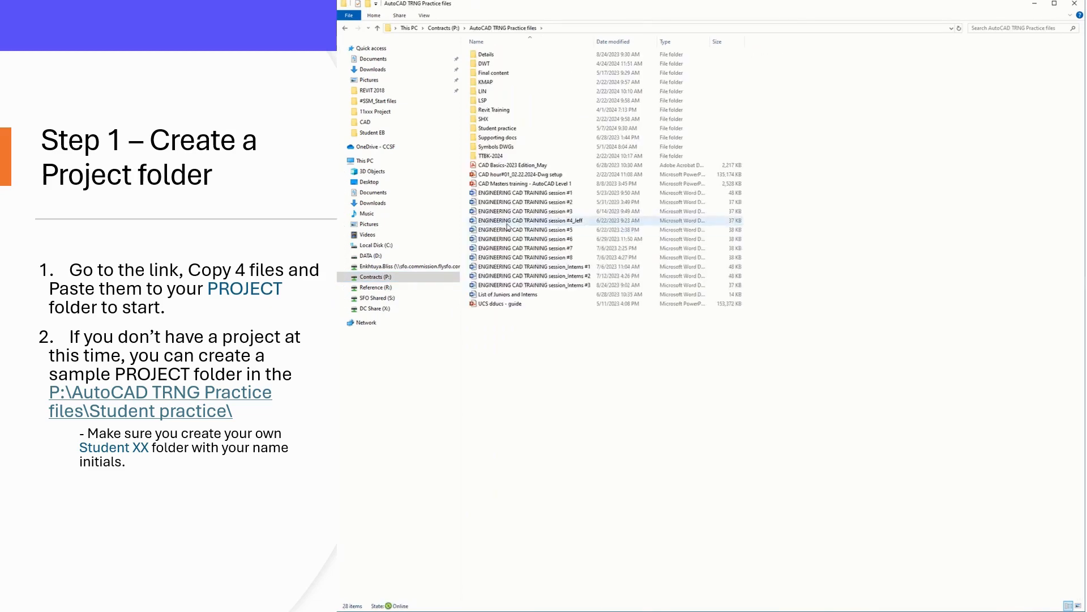
left_click(509, 130)
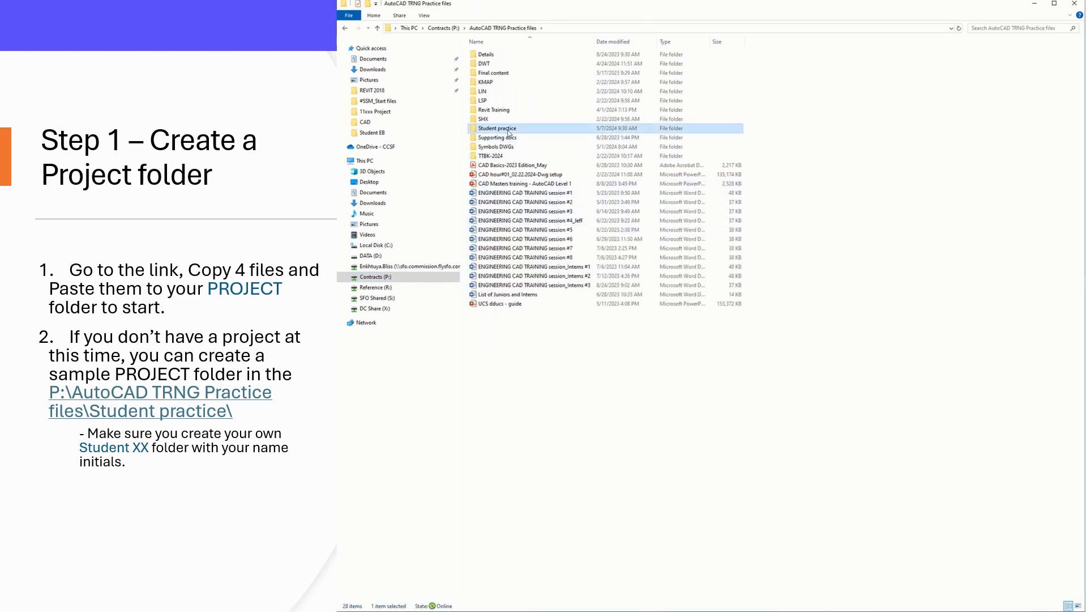
double_click(508, 130)
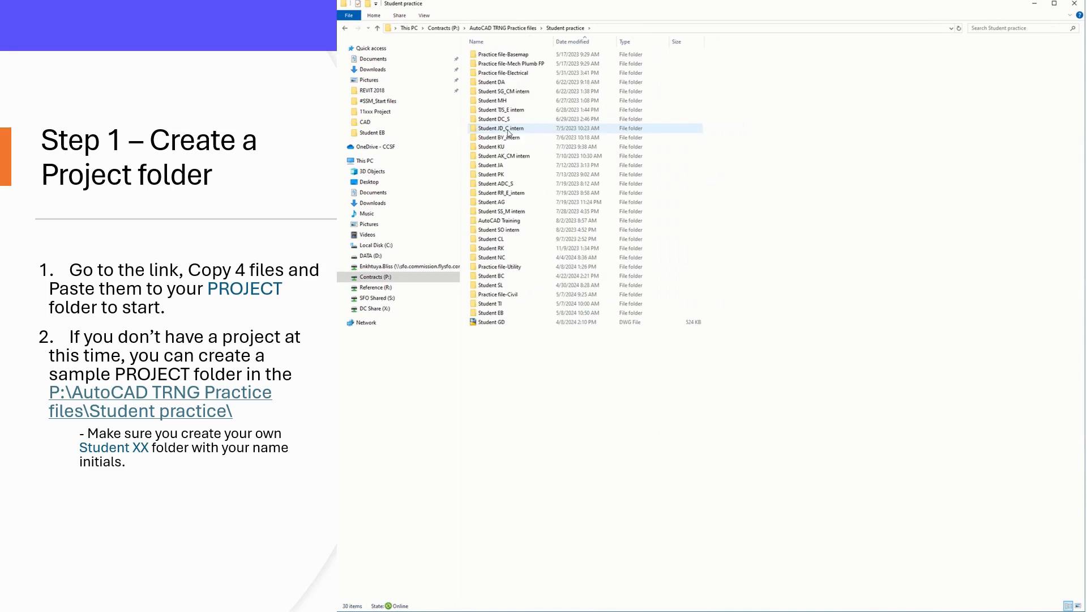
double_click(506, 314)
Create a new folder named SSM PRACTICE 1 in the Student EB folder
right_click(515, 230)
mouse_move(544, 314)
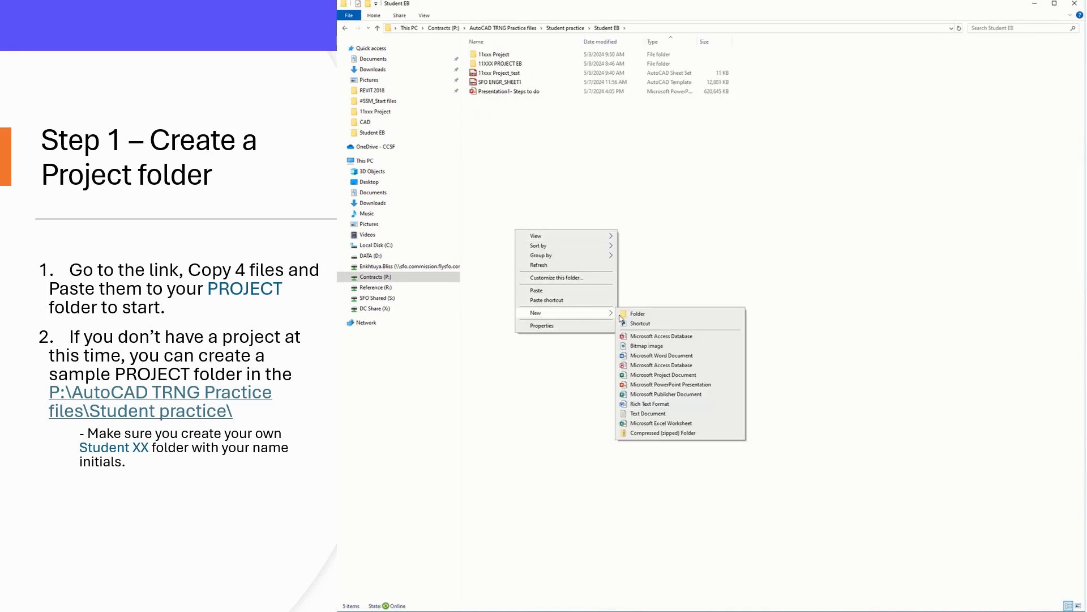
left_click(636, 314)
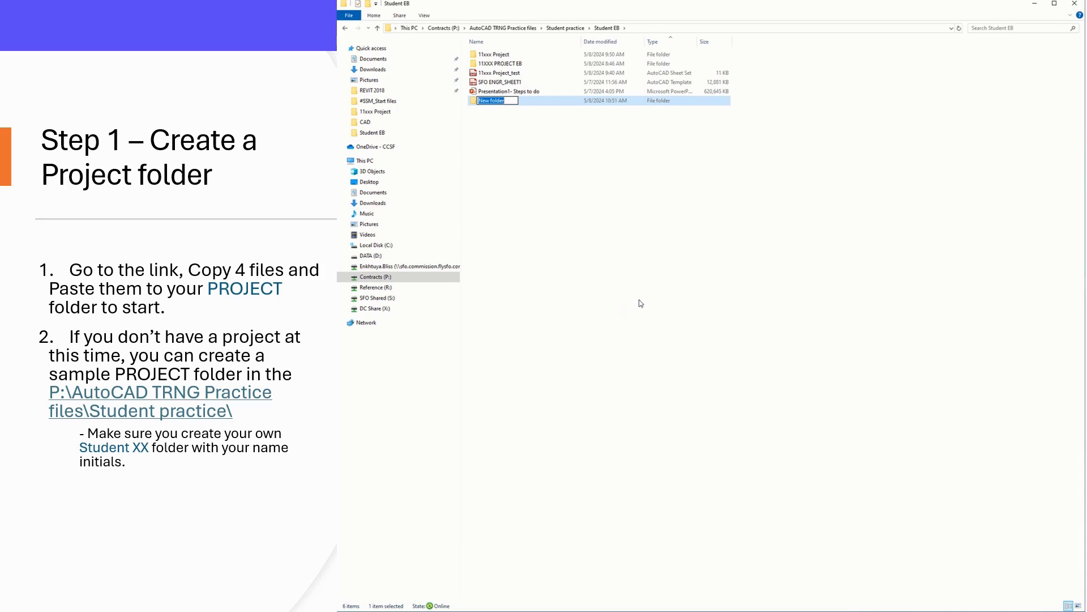
type("SSM PRACTICE 1")
key("Return")
Paste the four copied start files into the SSM PRACTICE 1 folder
double_click(532, 106)
right_click(530, 103)
left_click(572, 165)
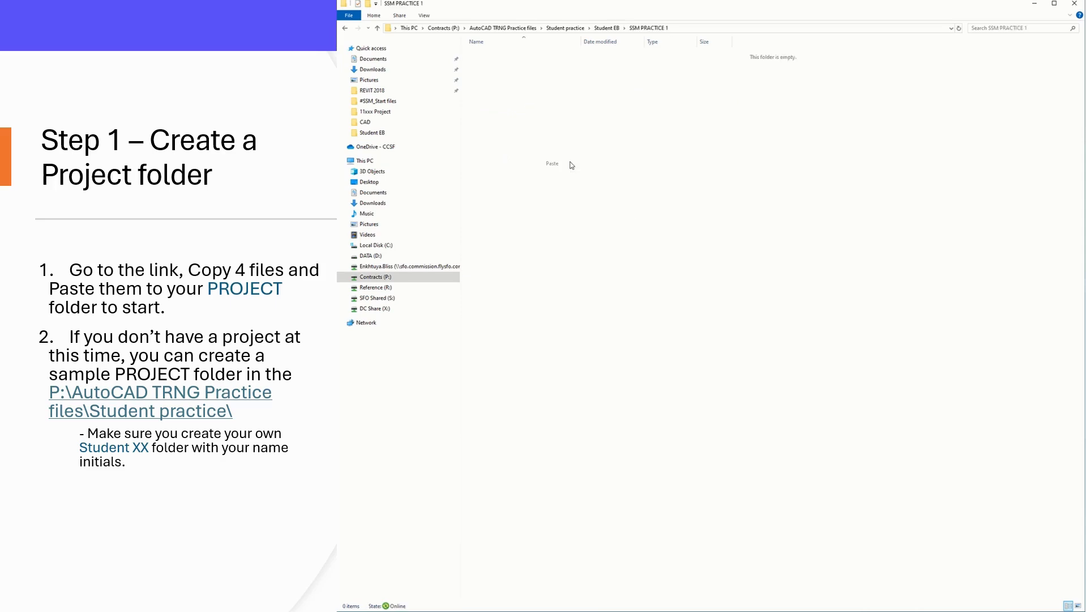
Switch to AutoCAD 2022 and start a new sheet set in the Sheet Set Manager, based on an example sheet set
mouse_move(755, 1)
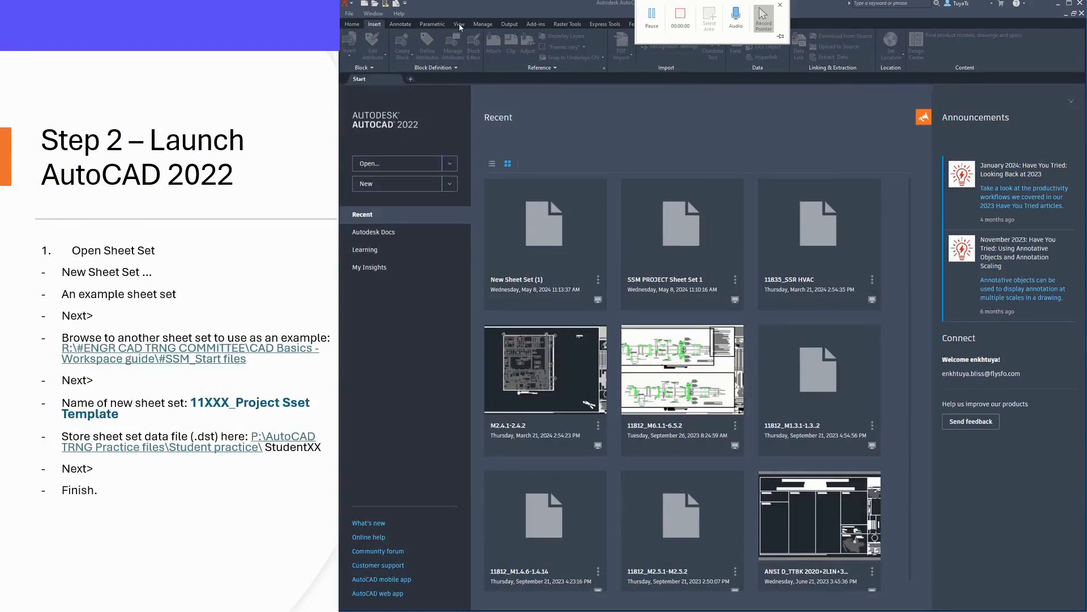
left_click(397, 5)
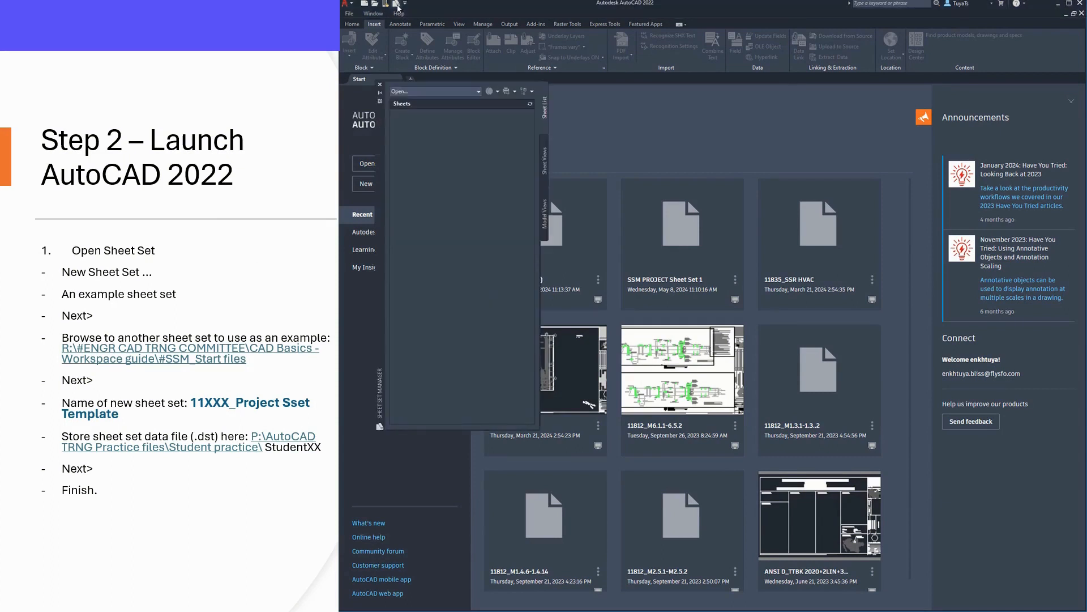
left_click(477, 92)
left_click(426, 119)
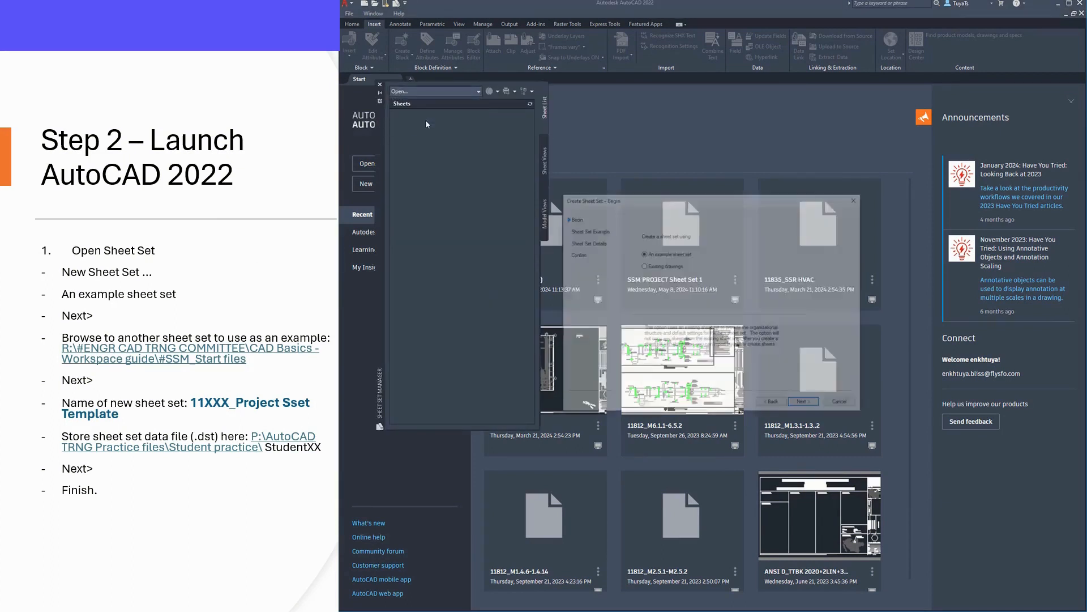
left_click(808, 405)
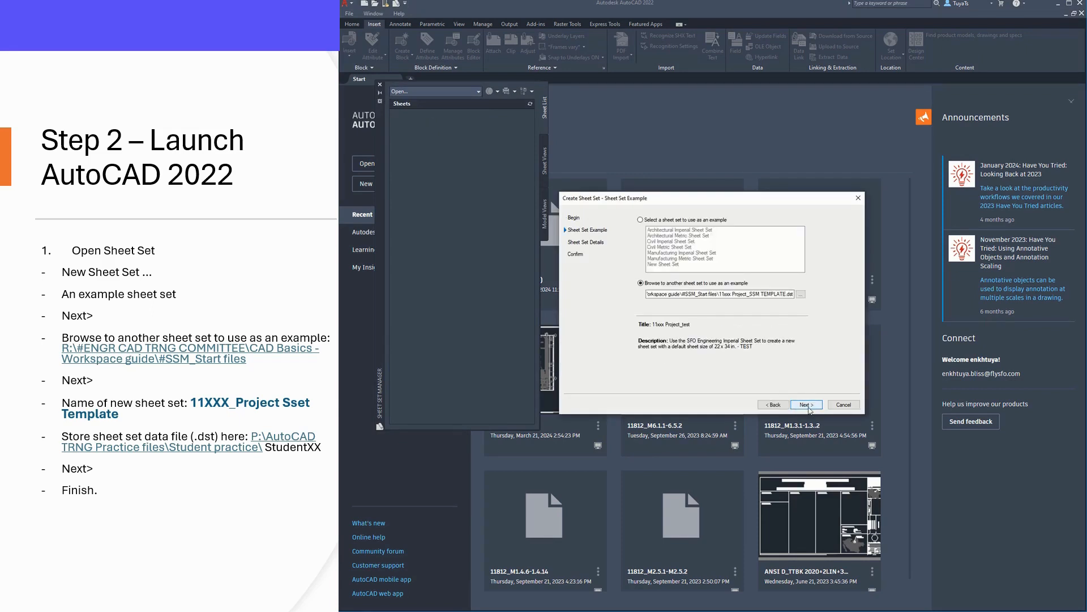
Use the 11xxx Project_SSM TEMPLATE sheet set from the #SSM_Start files folder as the example and continue to the sheet set details
left_click(801, 294)
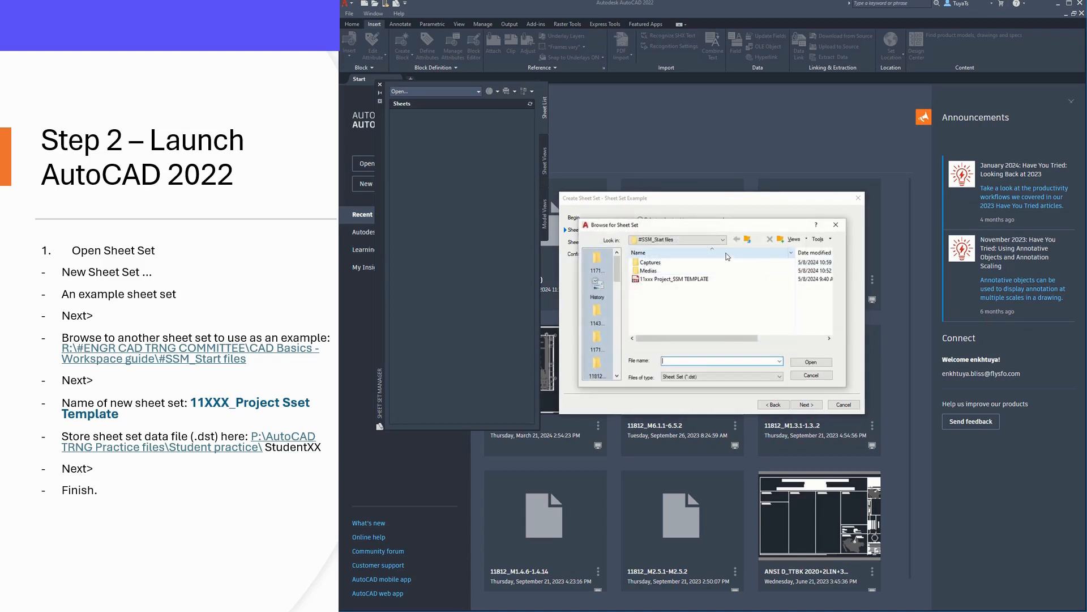
left_click(712, 238)
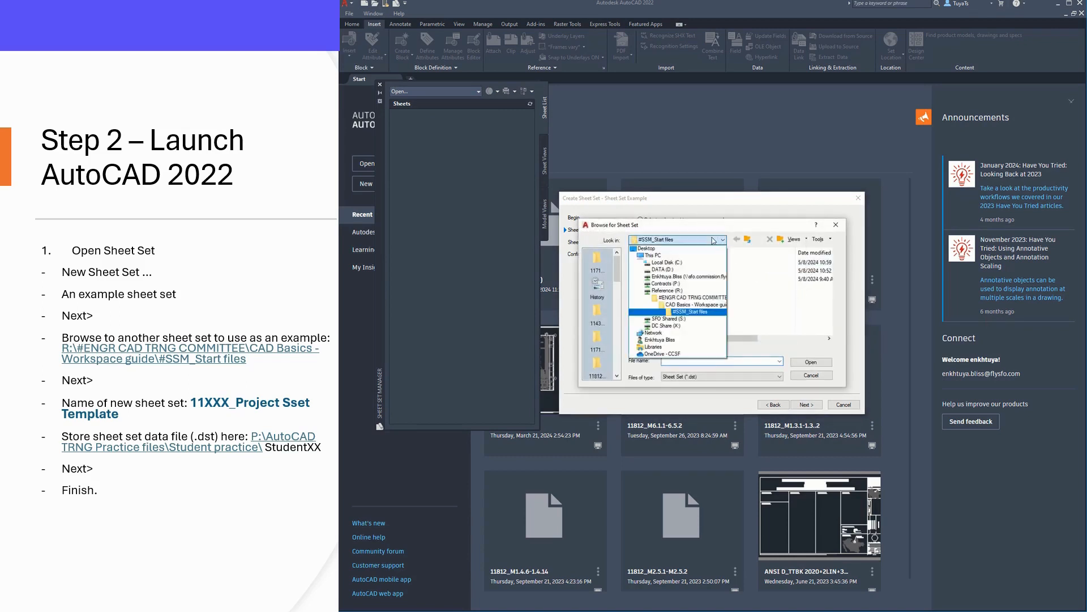
left_click(690, 311)
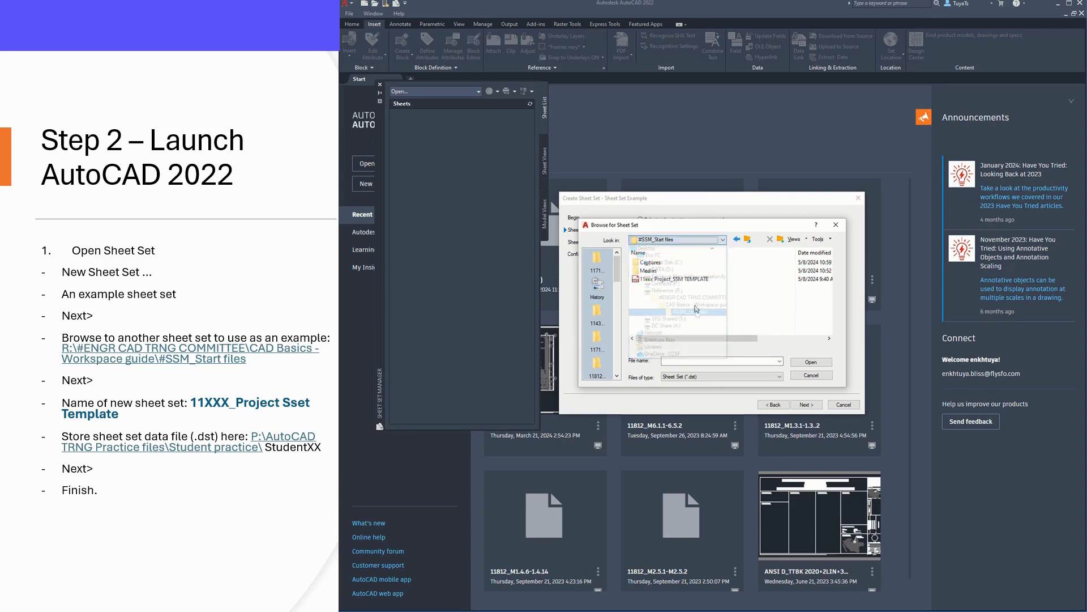
left_click(686, 279)
left_click(824, 362)
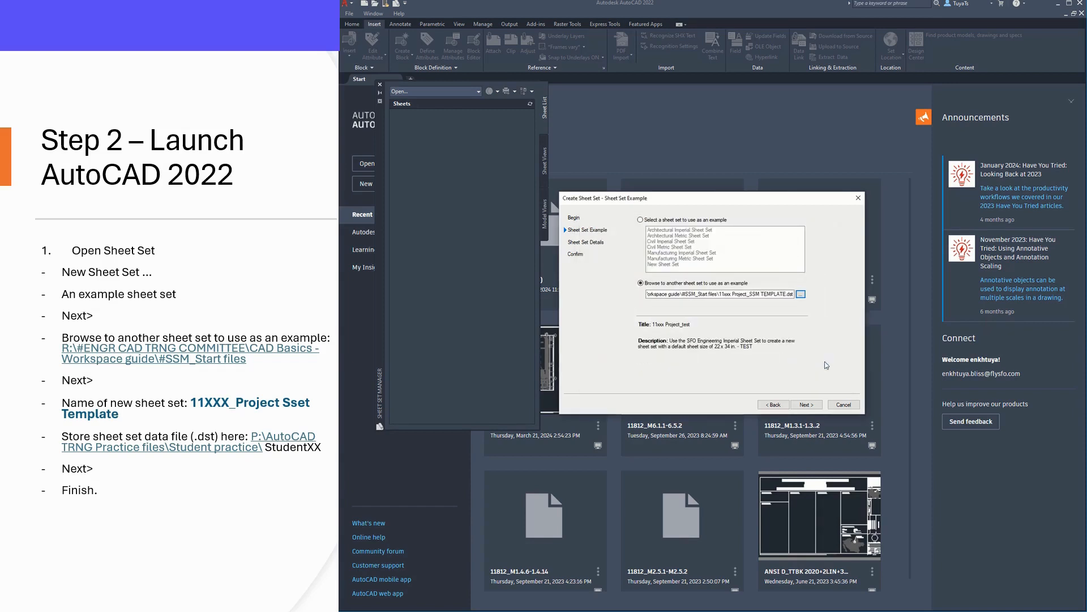
left_click(806, 404)
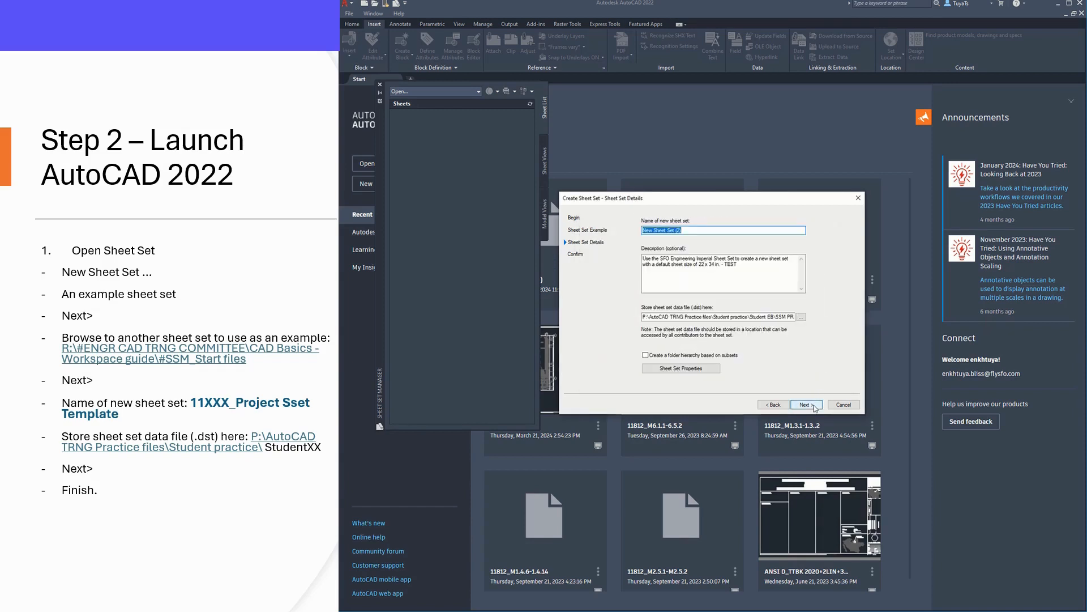
Name the new sheet set 11XXX_Project SSet Template and finish creating it
type("11XXX_Project SSet Template")
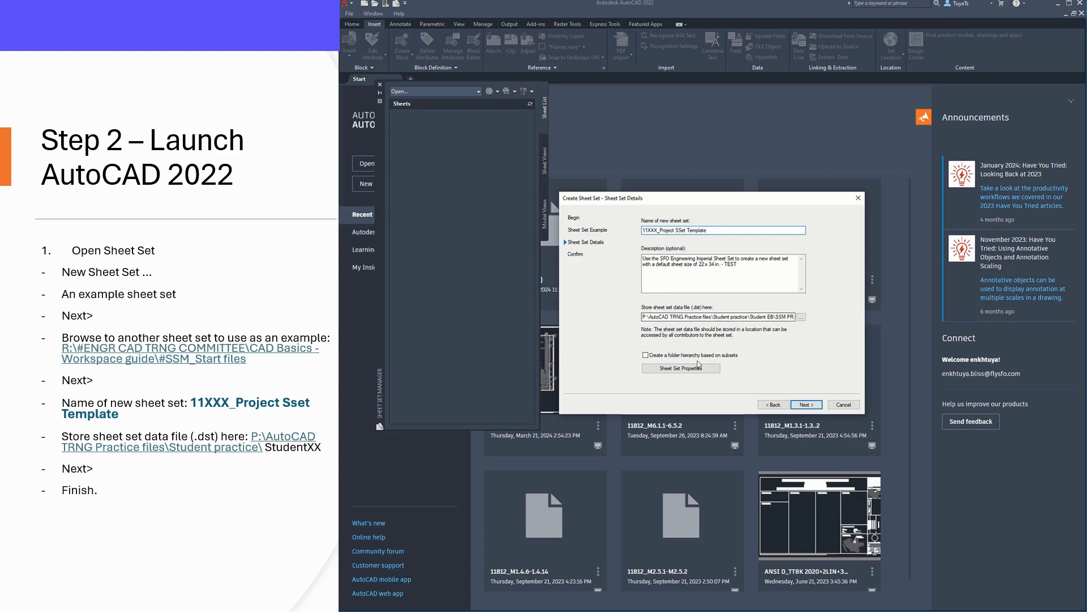
left_click(805, 405)
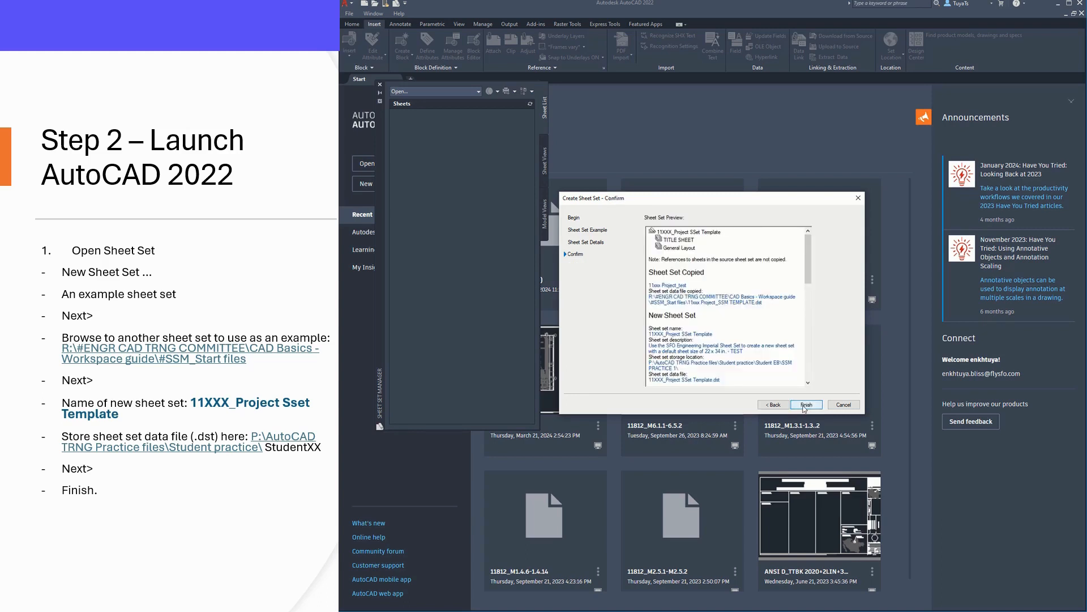
left_click(806, 404)
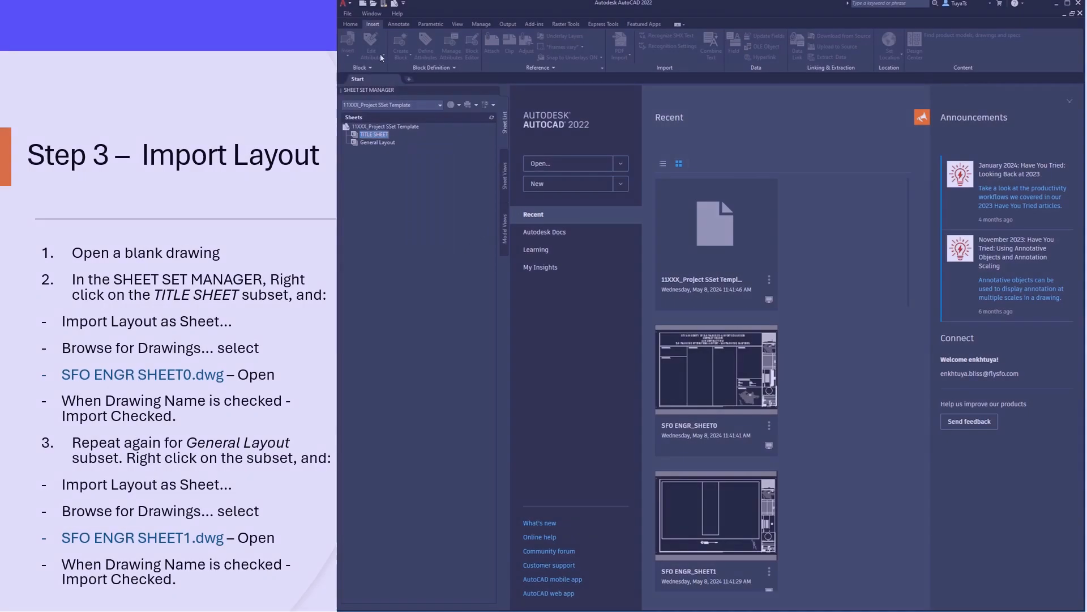
Start a blank drawing and import the layout from SFO ENGR_SHEET0 in SSM PRACTICE 1 as a sheet into the TITLE SHEET subset
left_click(364, 6)
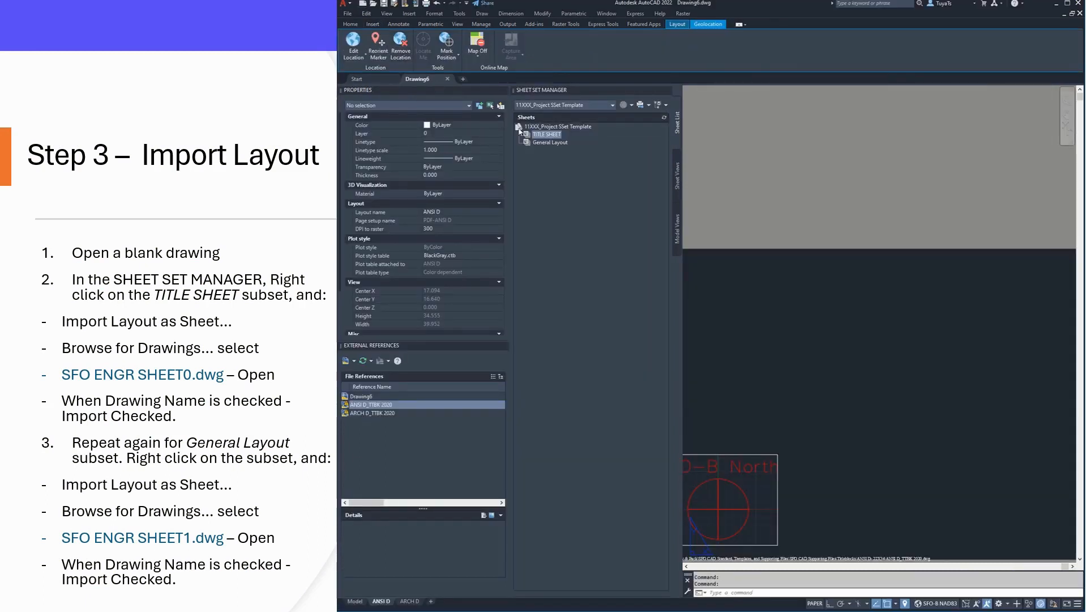
right_click(552, 137)
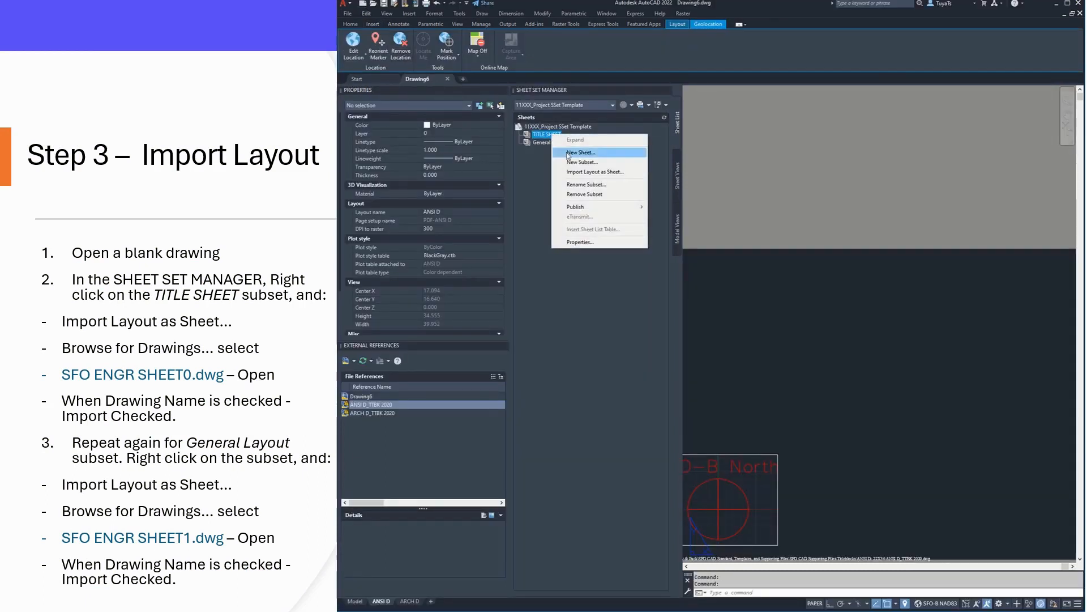
left_click(583, 172)
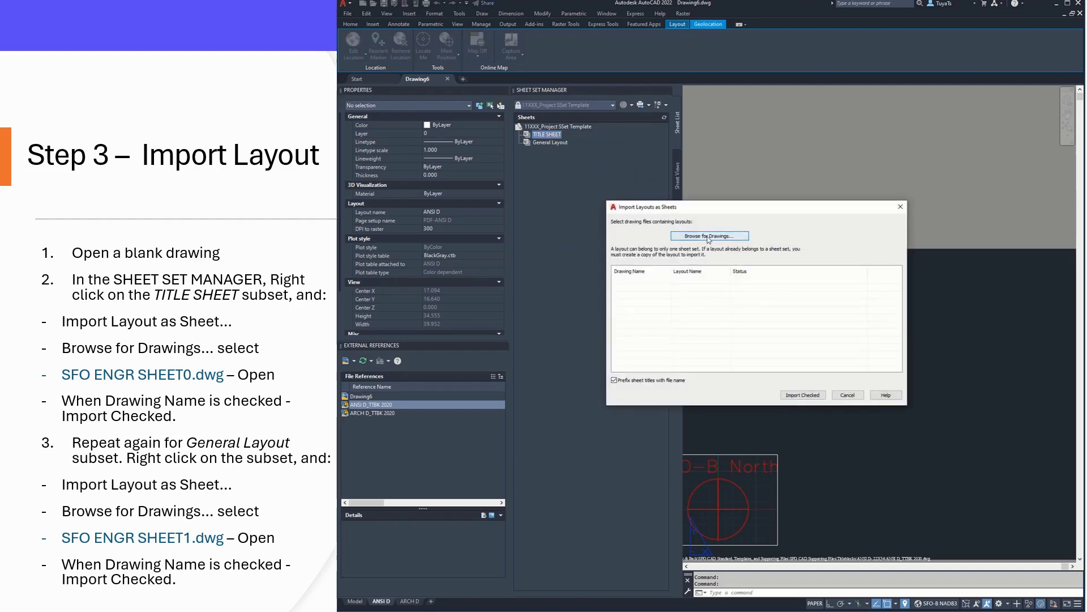
left_click(708, 237)
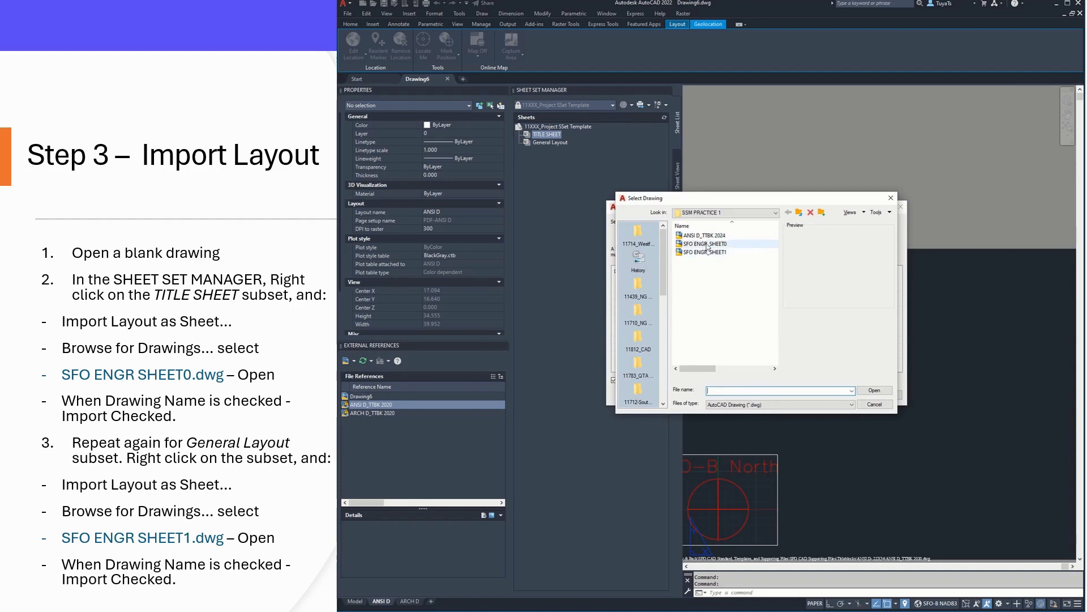
left_click(707, 244)
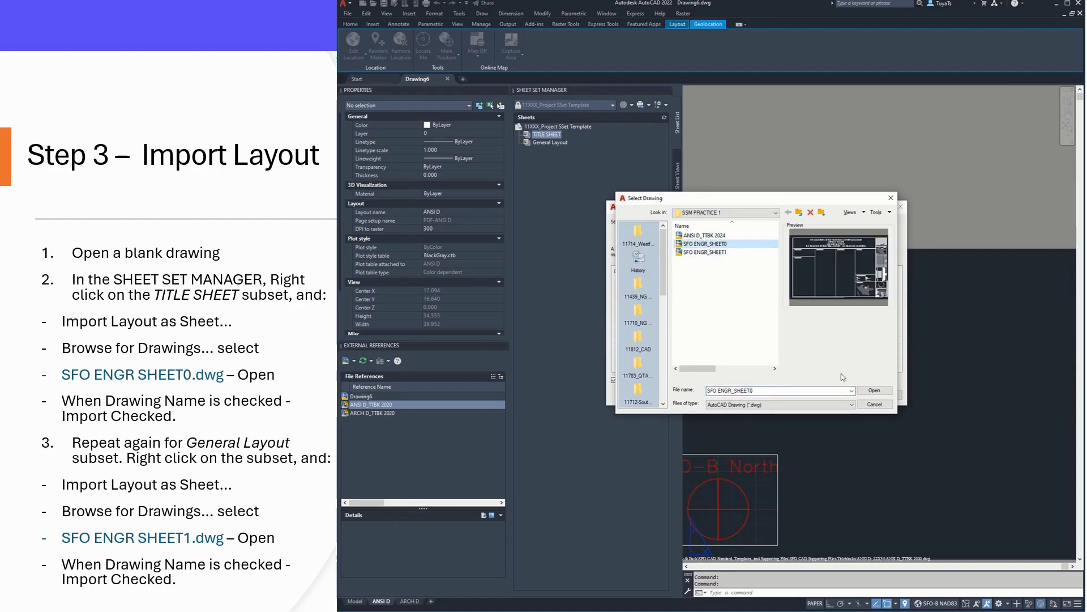
left_click(873, 392)
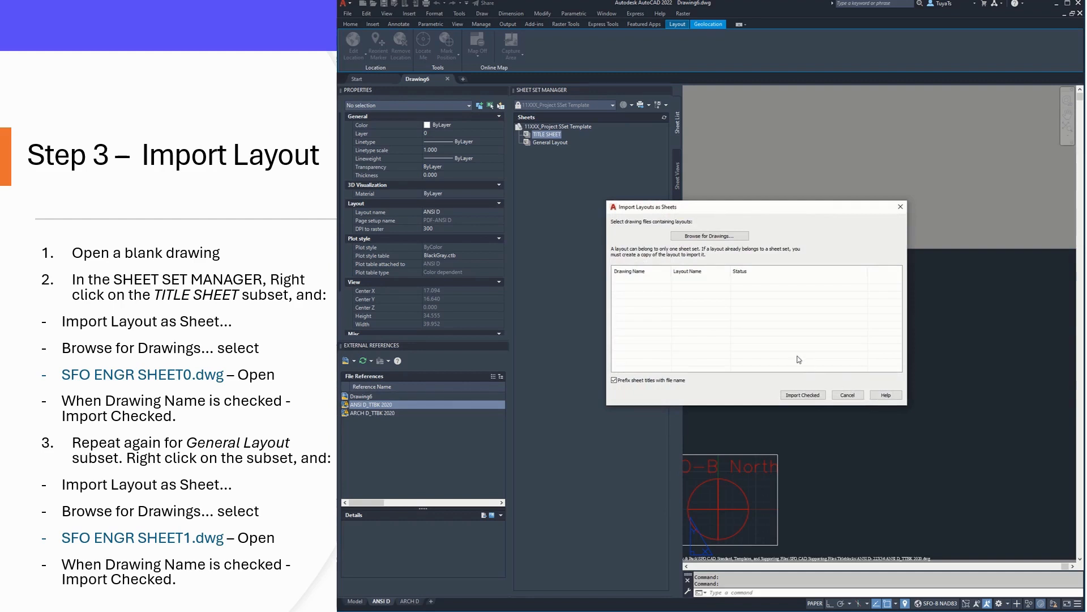
left_click(803, 395)
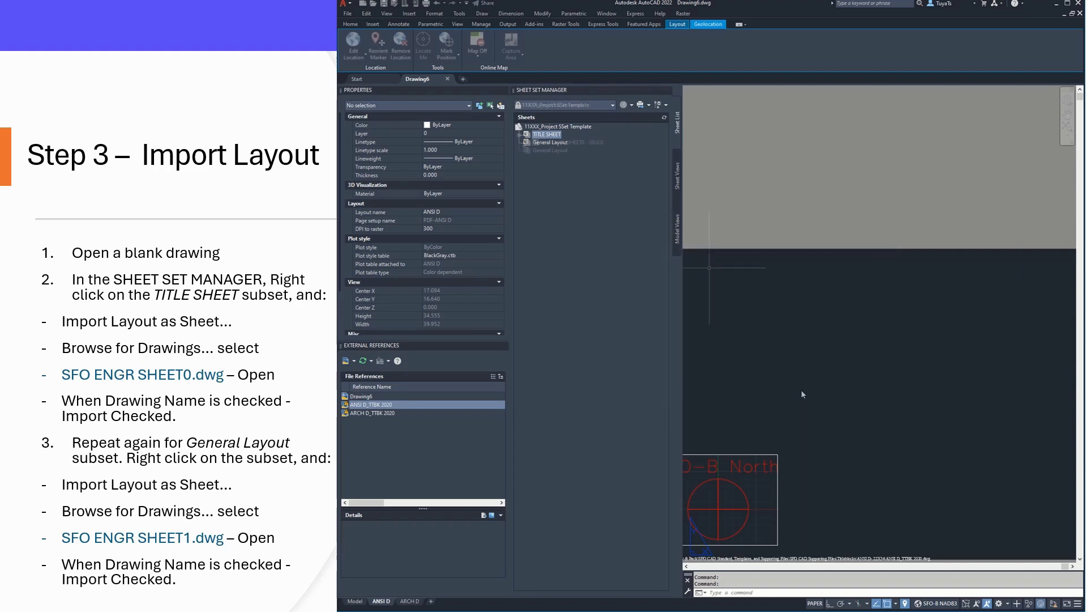
Import the layout from SFO ENGR_SHEET1 in SSM PRACTICE 1 as a sheet into the General Layout subset
right_click(553, 152)
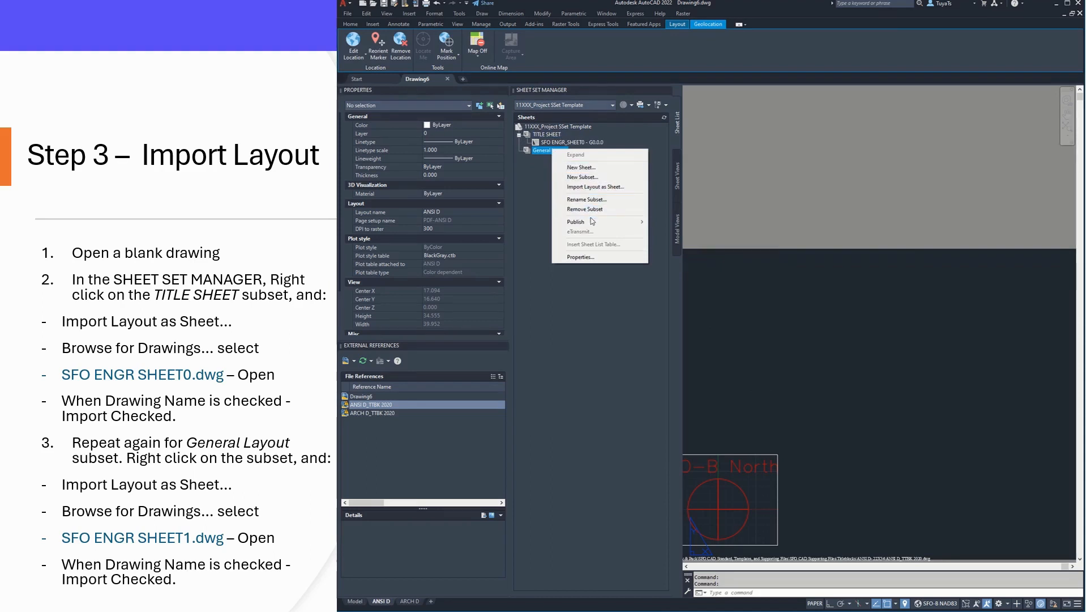
left_click(597, 187)
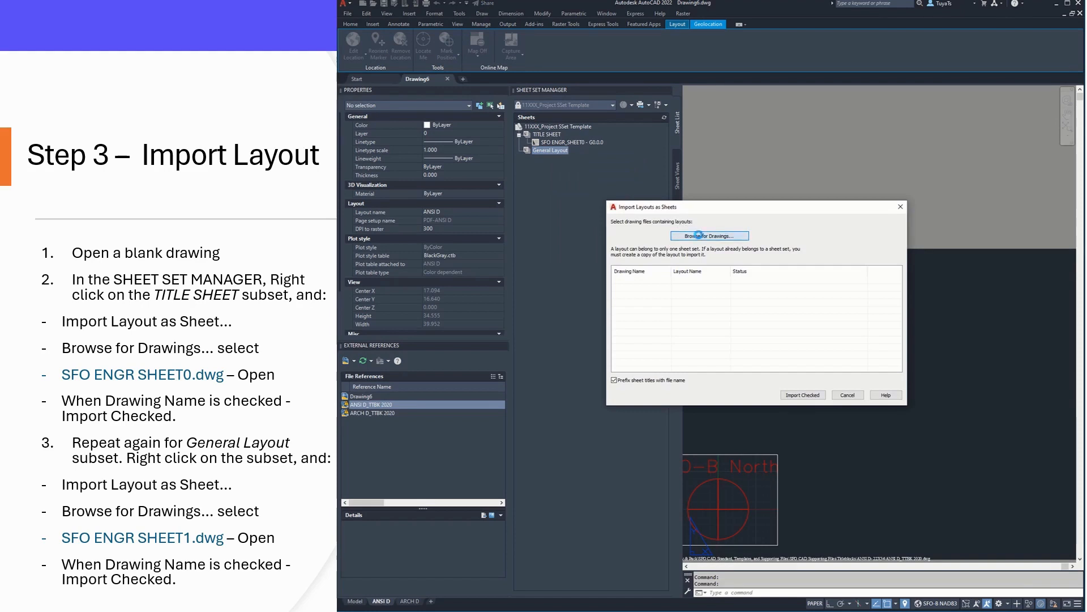
left_click(700, 237)
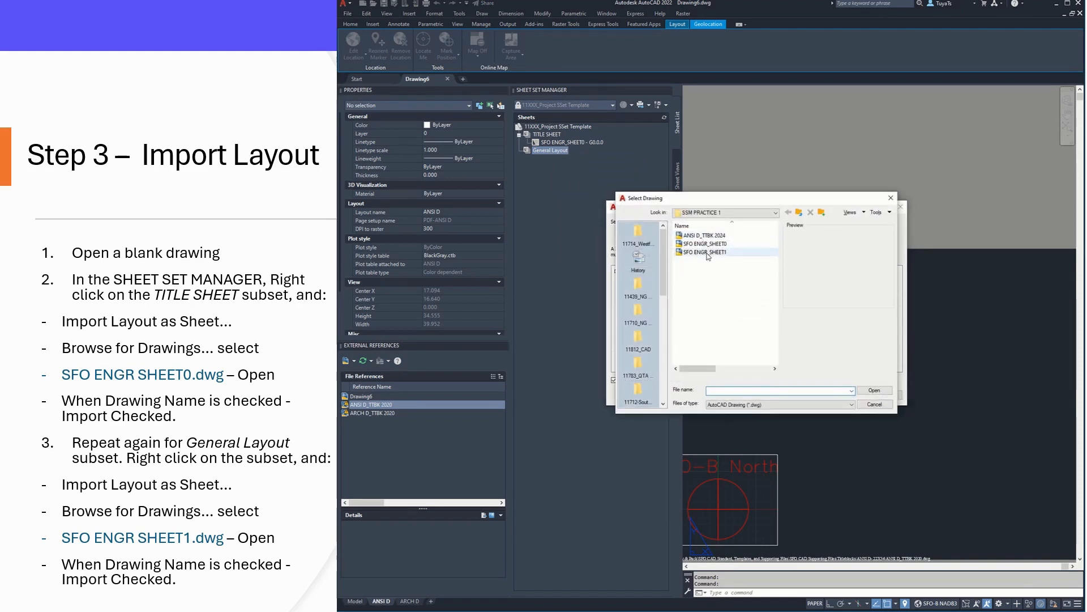
left_click(706, 252)
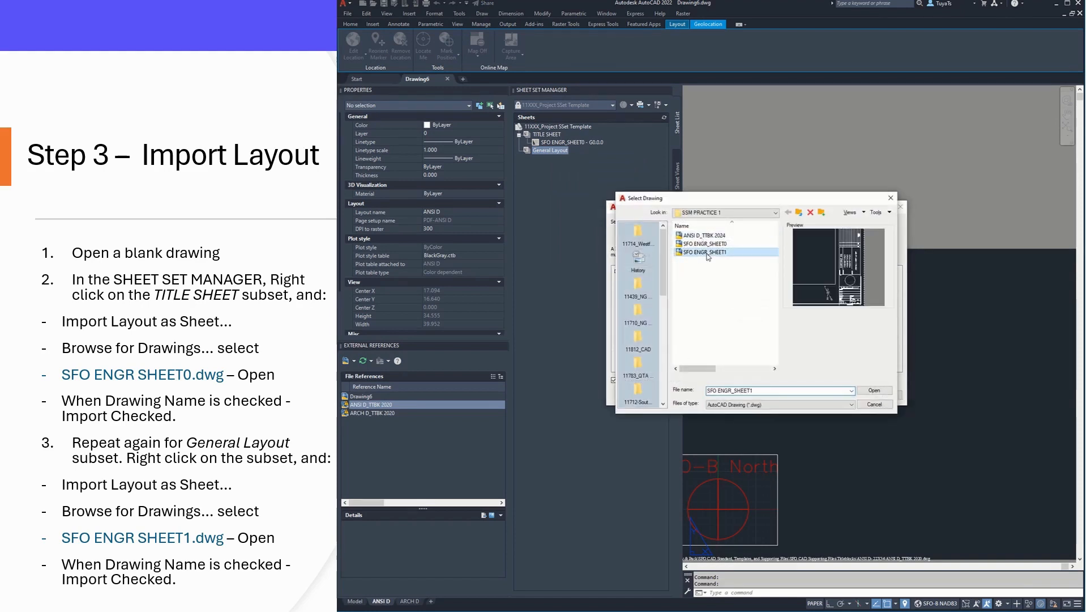
left_click(875, 390)
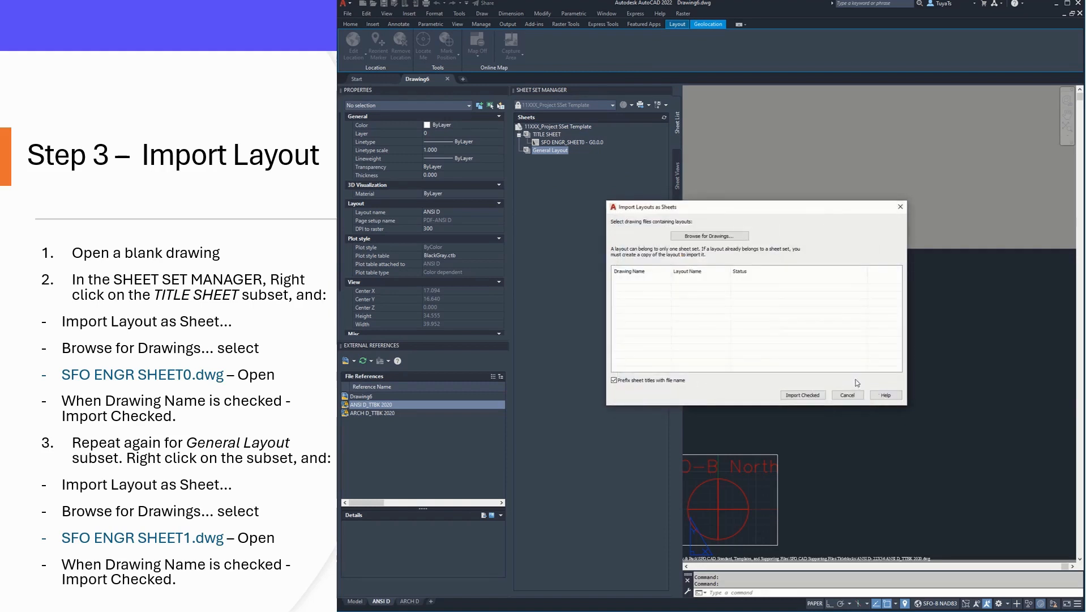
left_click(815, 396)
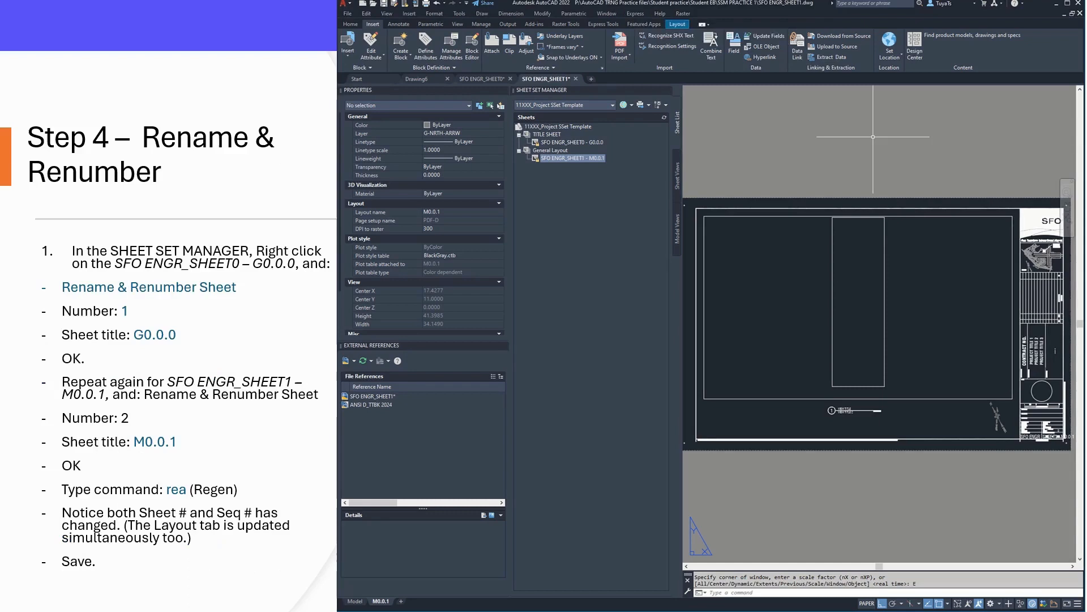
Renumber the SFO ENGR_SHEET0 - G0.0.0 sheet as 1 and shorten its sheet title to G0.0.0
left_click(573, 143)
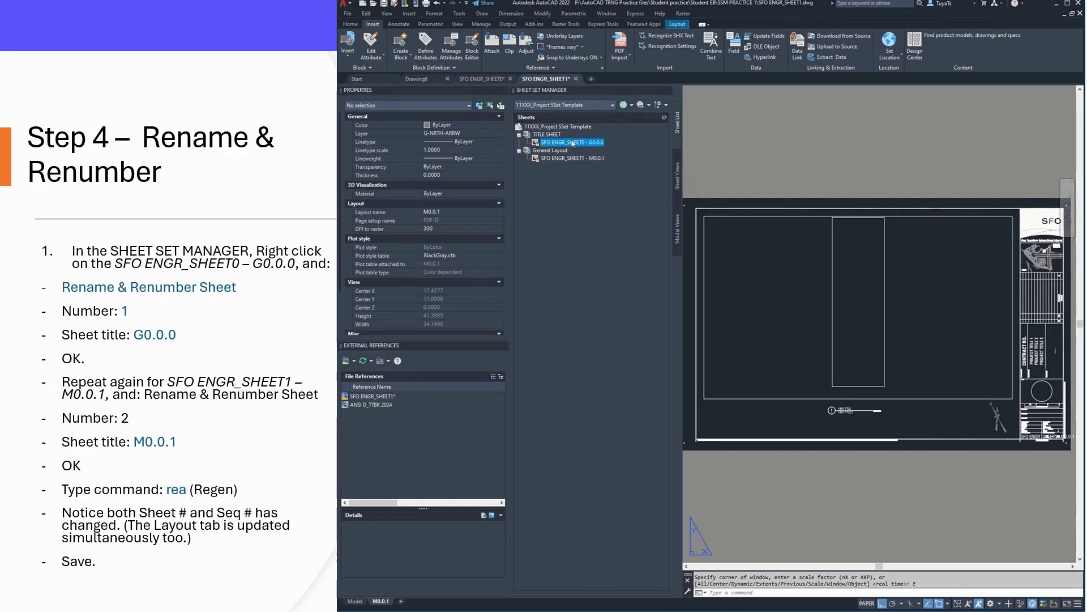
right_click(573, 143)
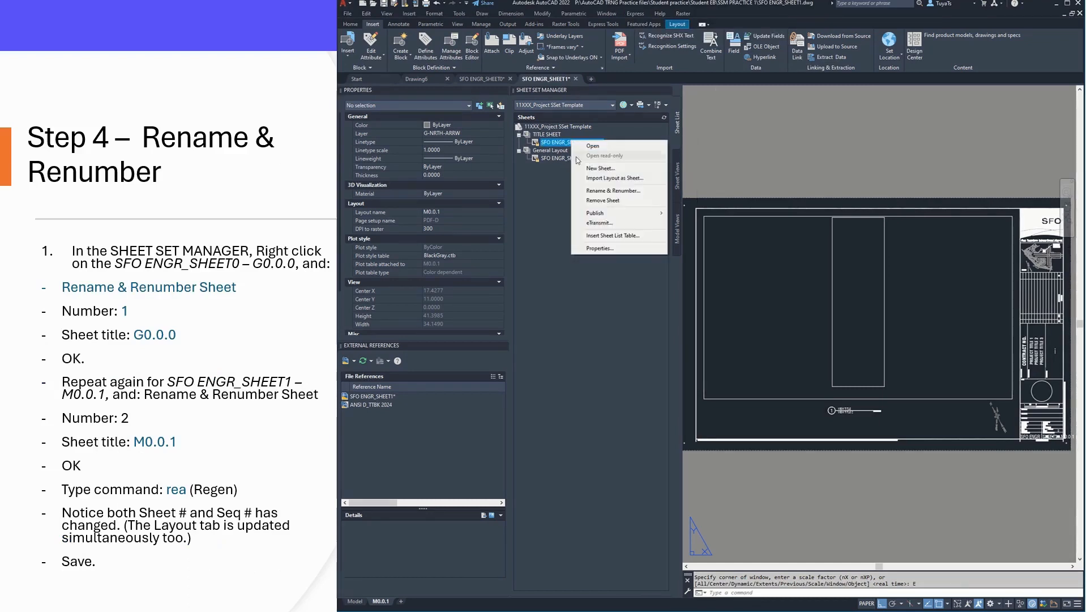
left_click(597, 191)
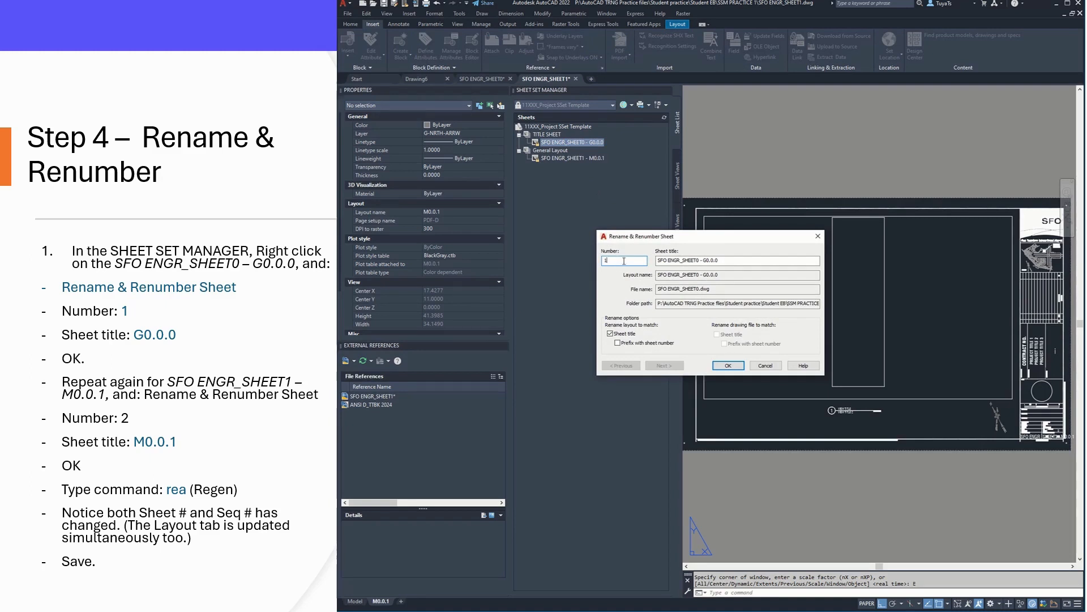
type("1")
left_click_drag(703, 260, 611, 265)
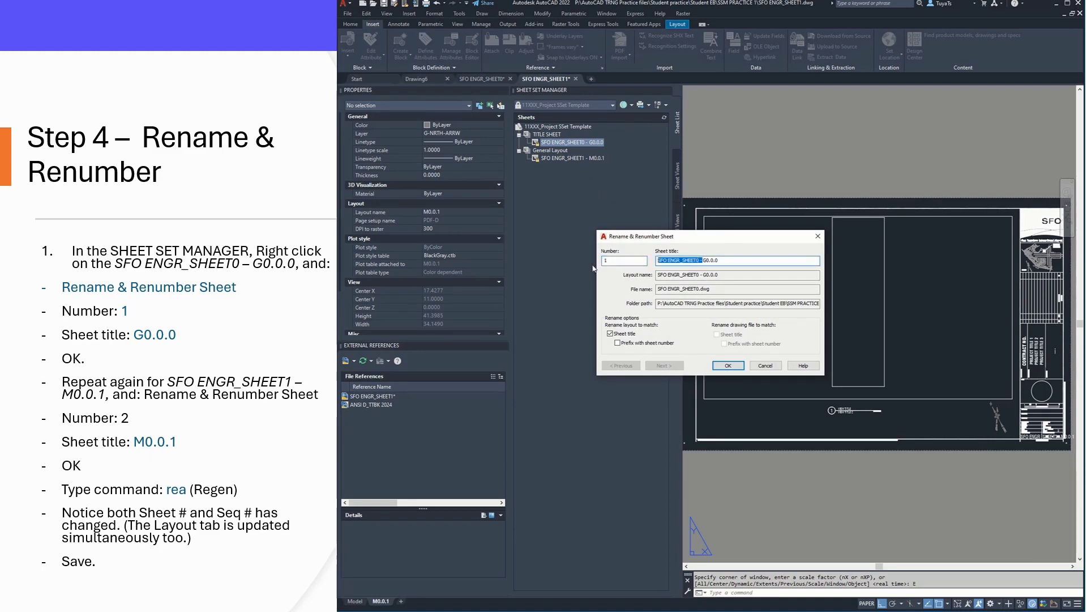
key("BackSpace")
left_click(728, 365)
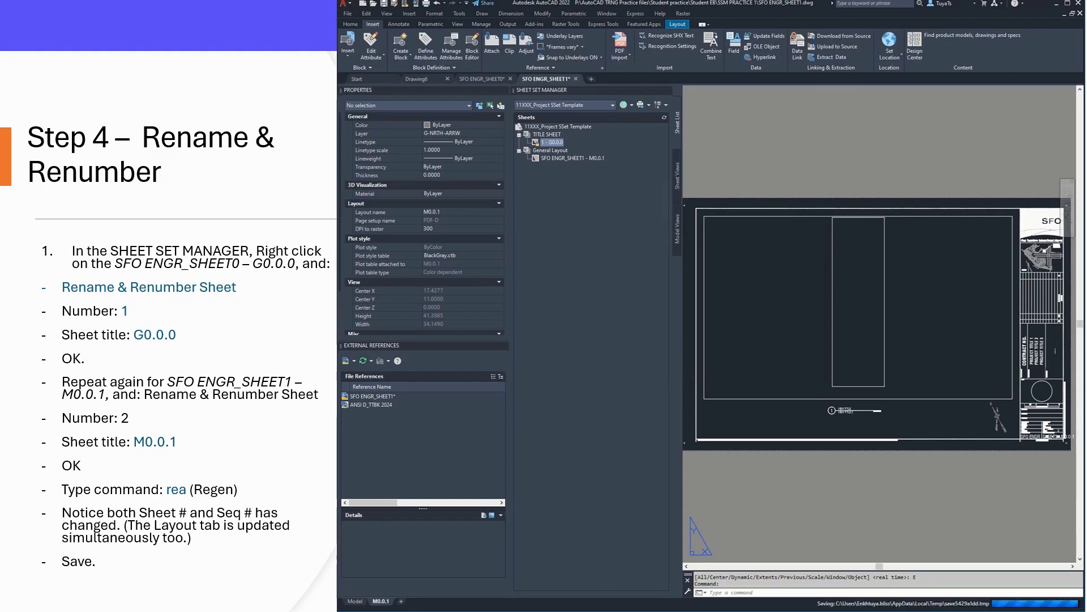
Renumber the SFO ENGR_SHEET1 - M0.0.1 sheet as 2 and shorten its sheet title to M0.0.1
right_click(583, 155)
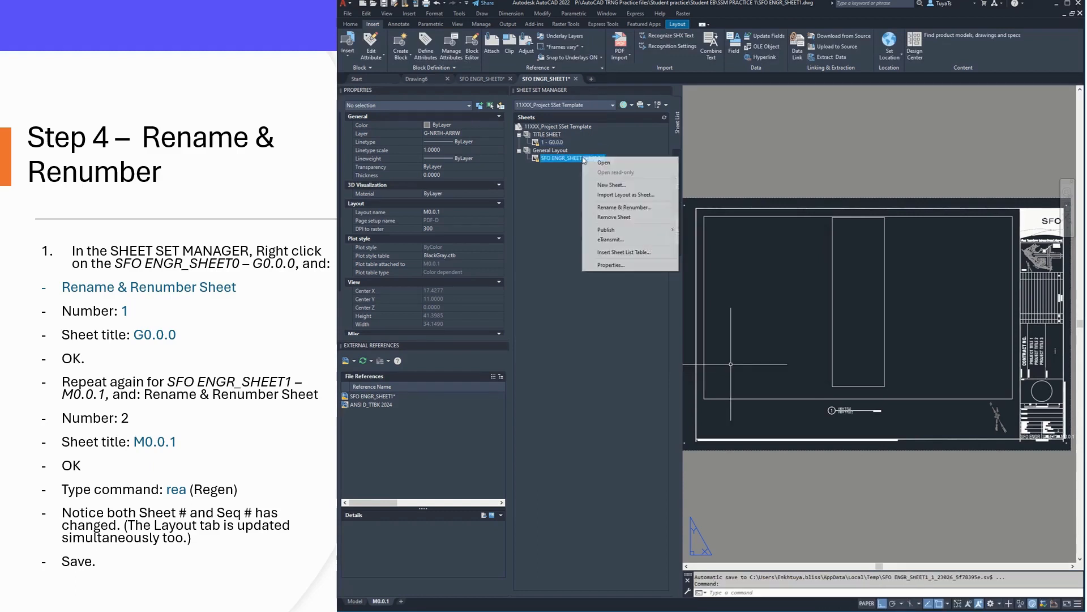
left_click(598, 208)
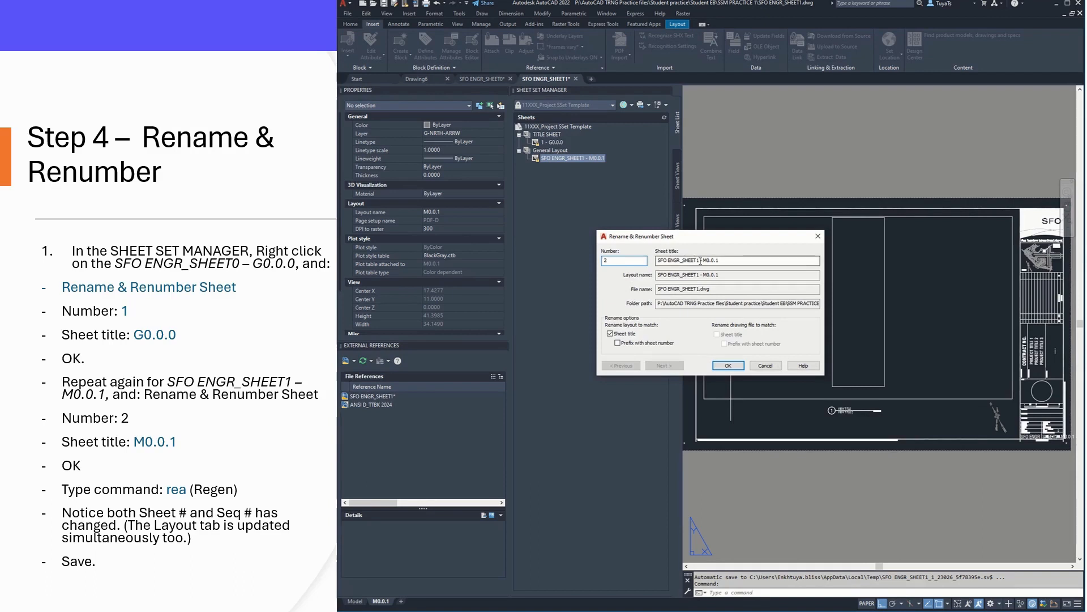
left_click_drag(700, 260, 658, 260)
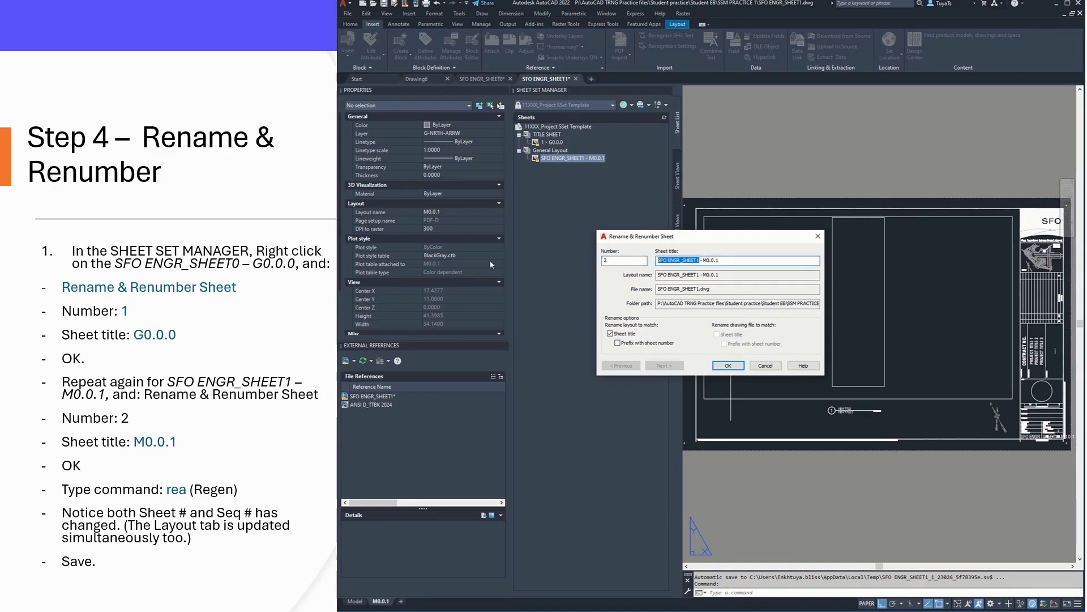
key("BackSpace")
key("Delete")
key("Delete")
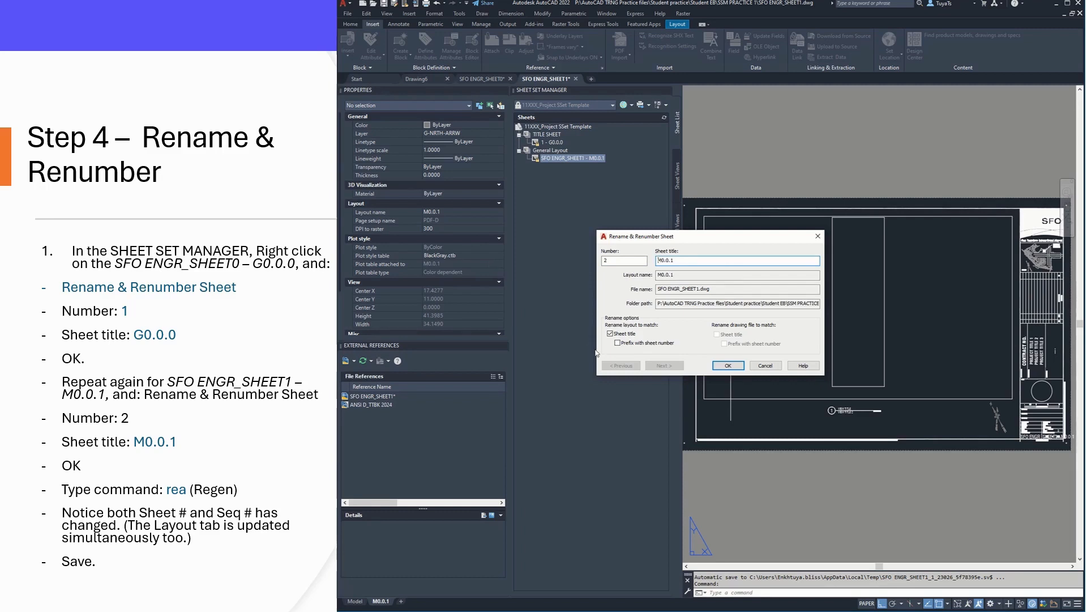
left_click(727, 365)
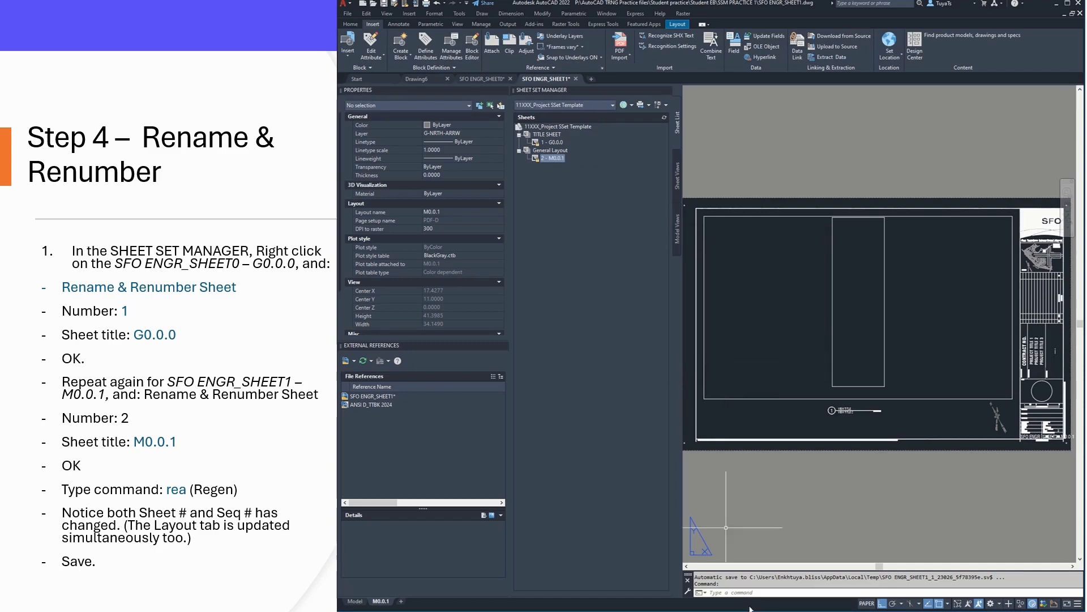
Regenerate the whole SFO ENGR_SHEET1 drawing with REA to refresh its sheet and sequence numbers
left_click(739, 592)
type("rea")
key("Return")
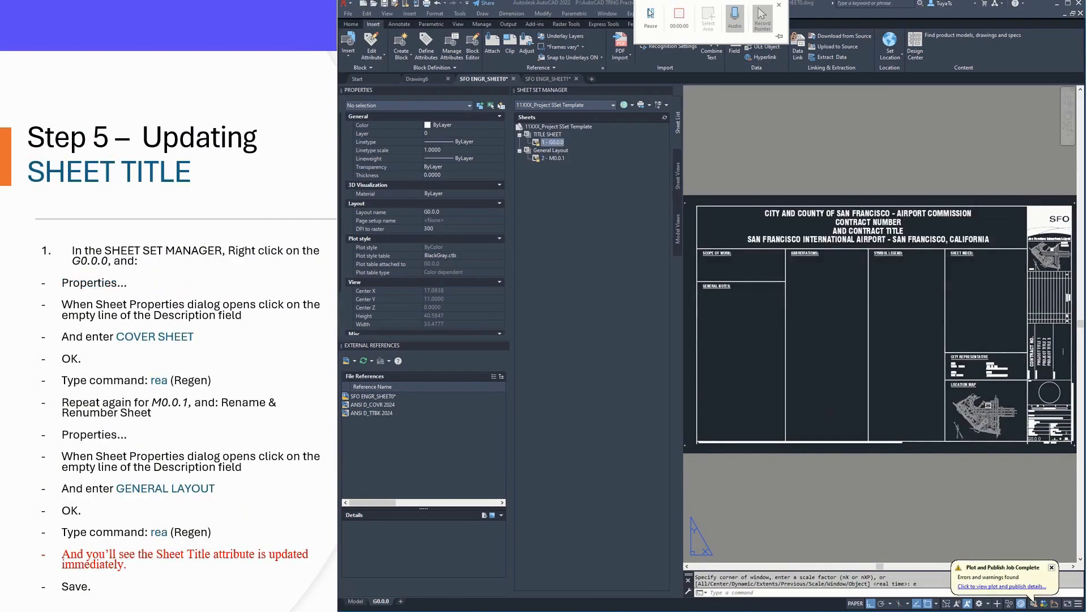
Set the description of sheet 1 - G0.0.0 to COVER SHEET in its sheet properties
right_click(558, 144)
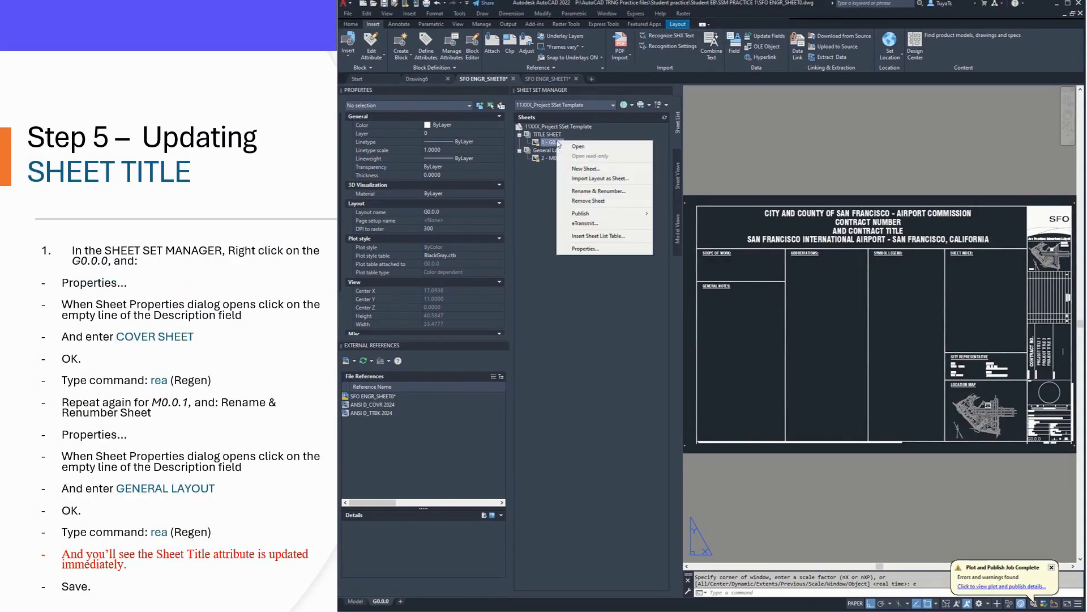
left_click(586, 249)
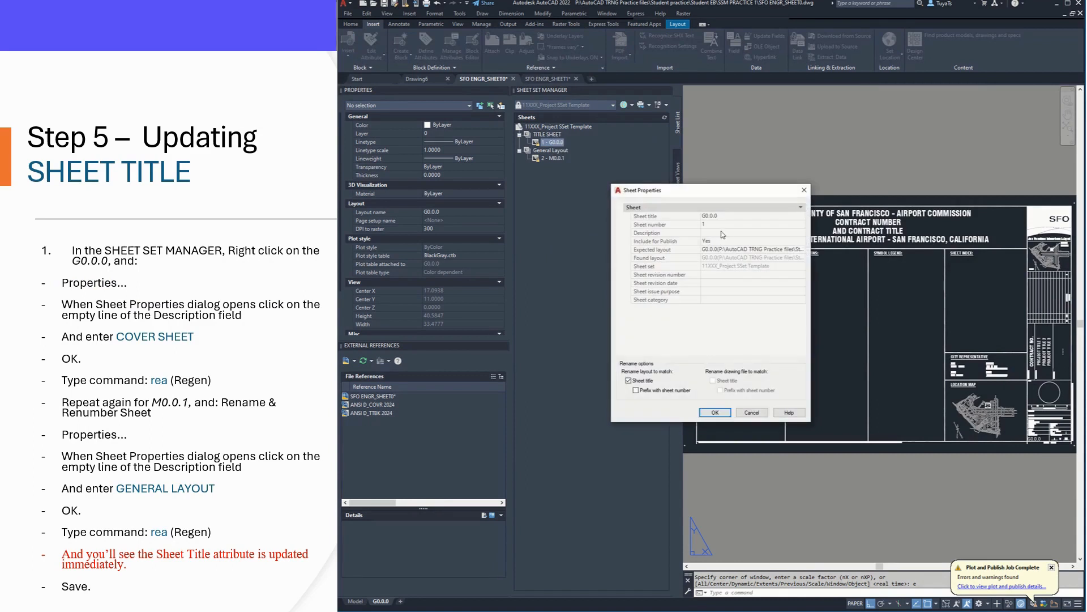
left_click(722, 232)
type("COVER S")
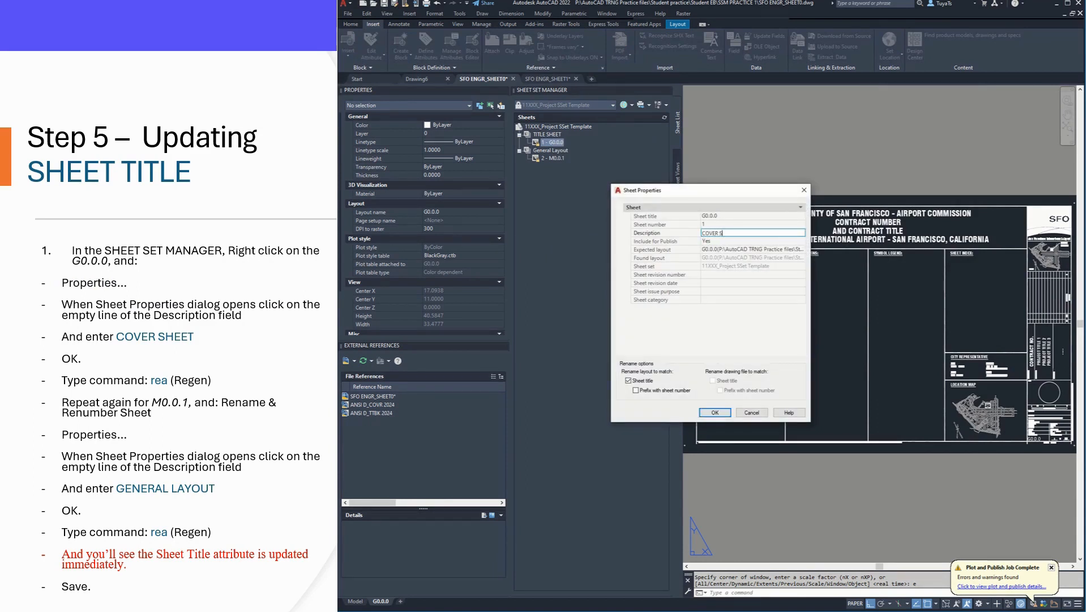
type("HEET")
left_click(715, 412)
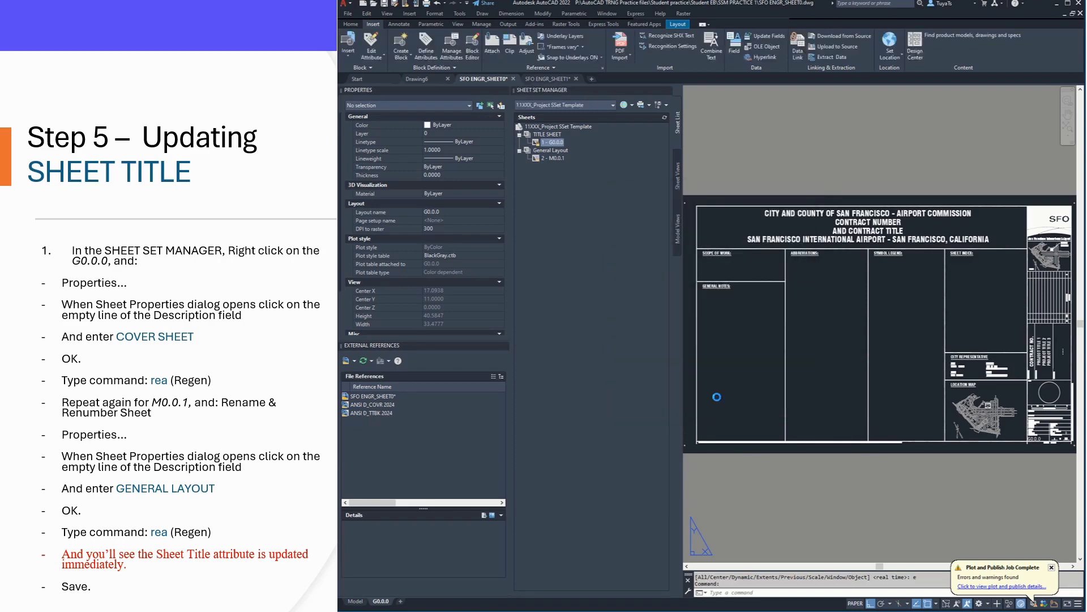
Set the description of sheet 2 - M0.0.1 to GENERAL LAYOUT in its sheet properties
right_click(552, 159)
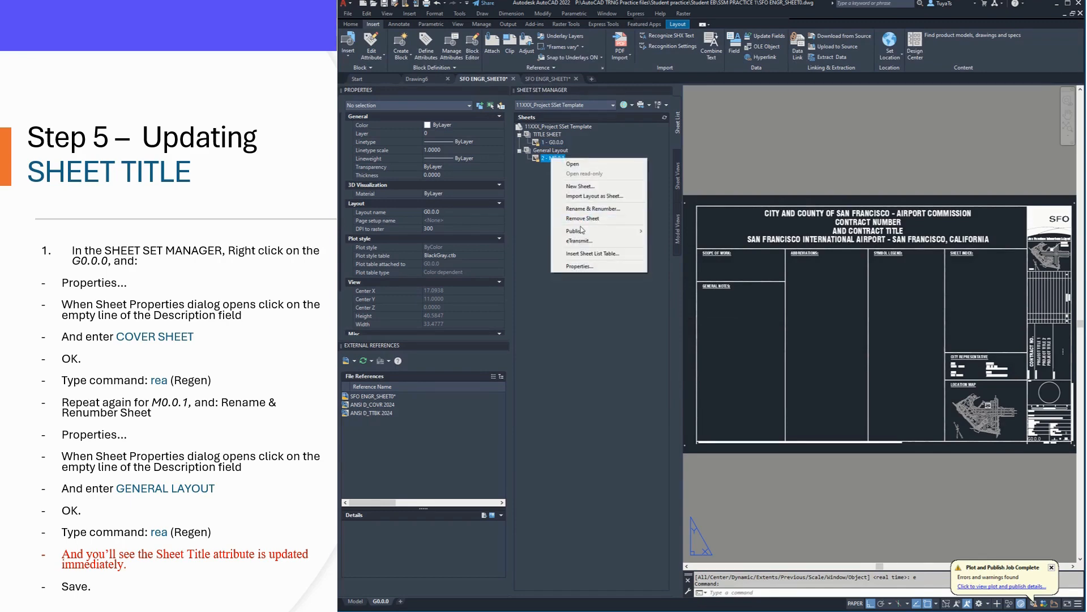
left_click(585, 266)
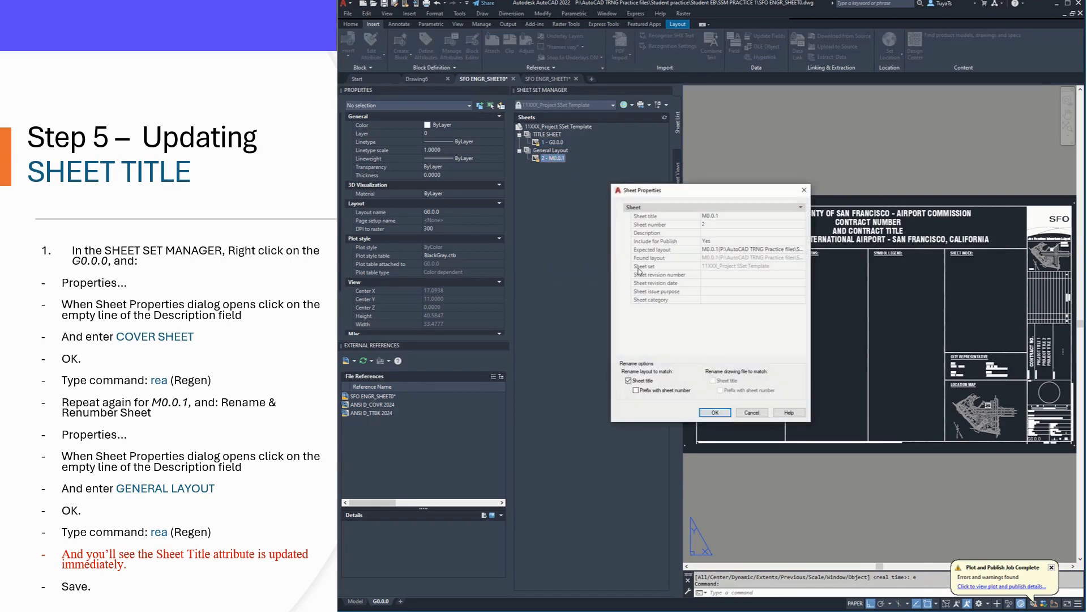
left_click(709, 233)
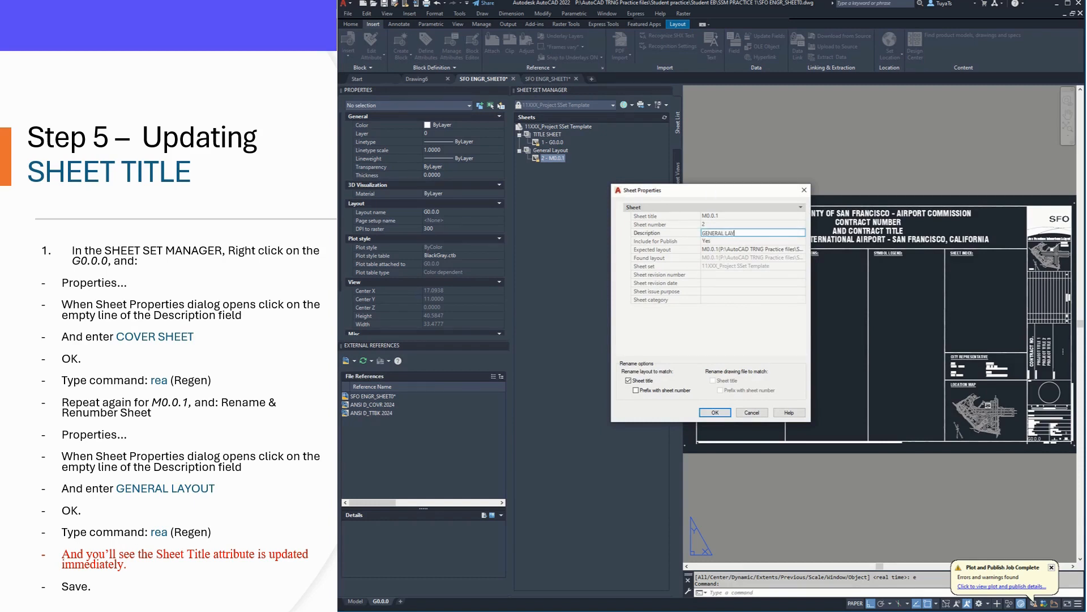
left_click(708, 414)
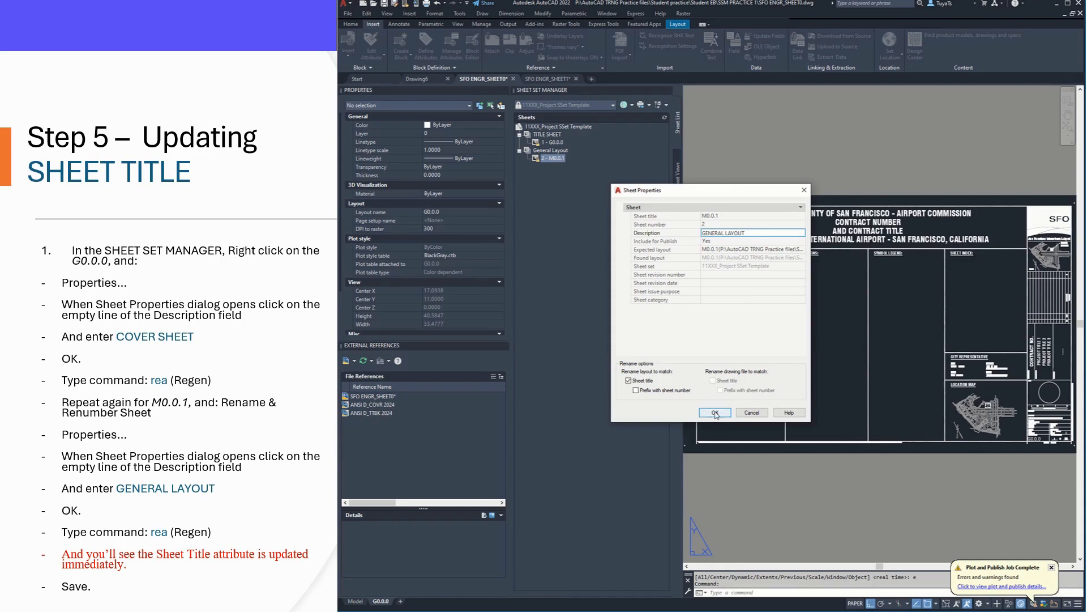
Regenerate SFO ENGR_SHEET0 and SFO ENGR_SHEET1 with REA to refresh the sheet titles in their title blocks
left_click(737, 592)
type("REA")
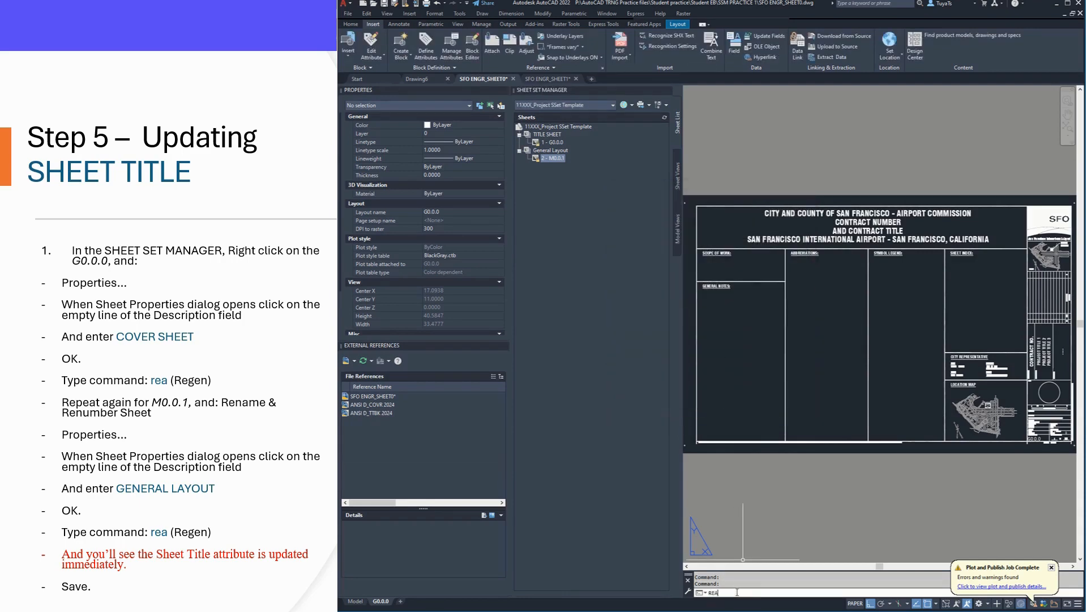
key("Return")
scroll(1069, 364, "up", 5)
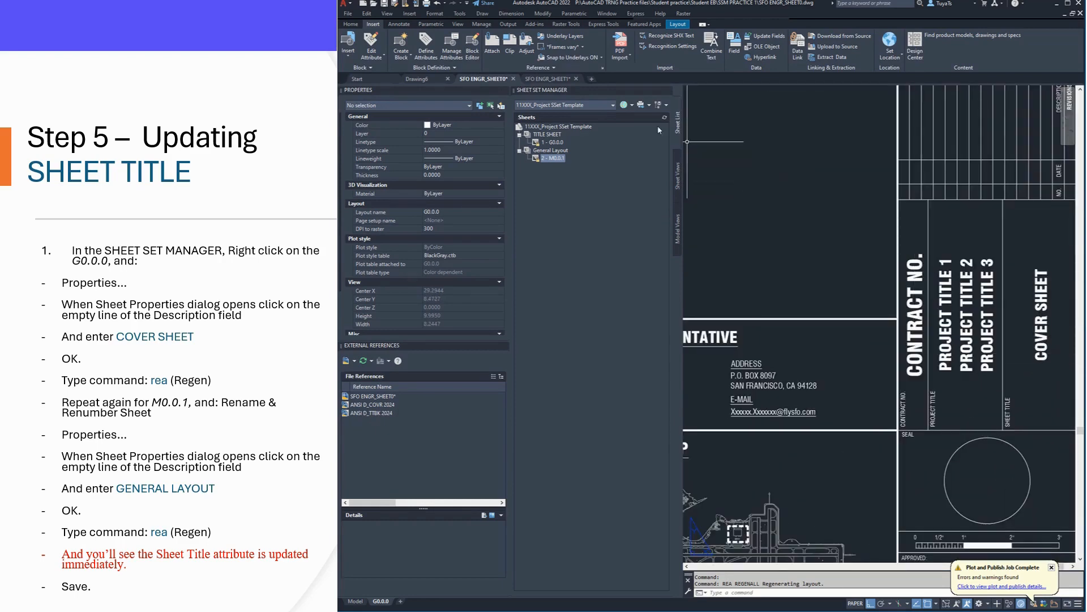
left_click(552, 79)
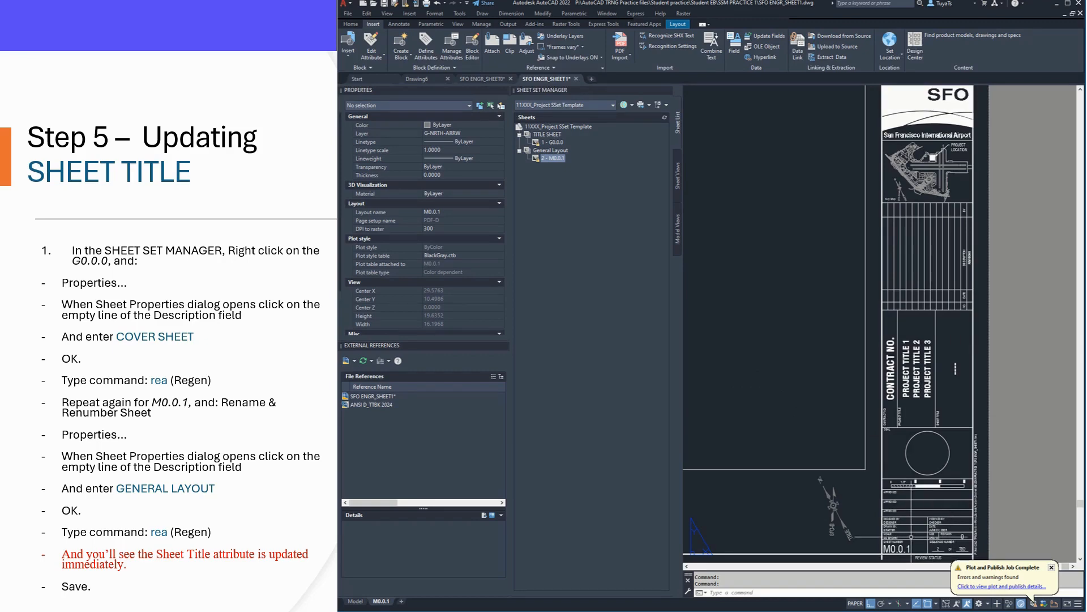
type("rea")
key("Return")
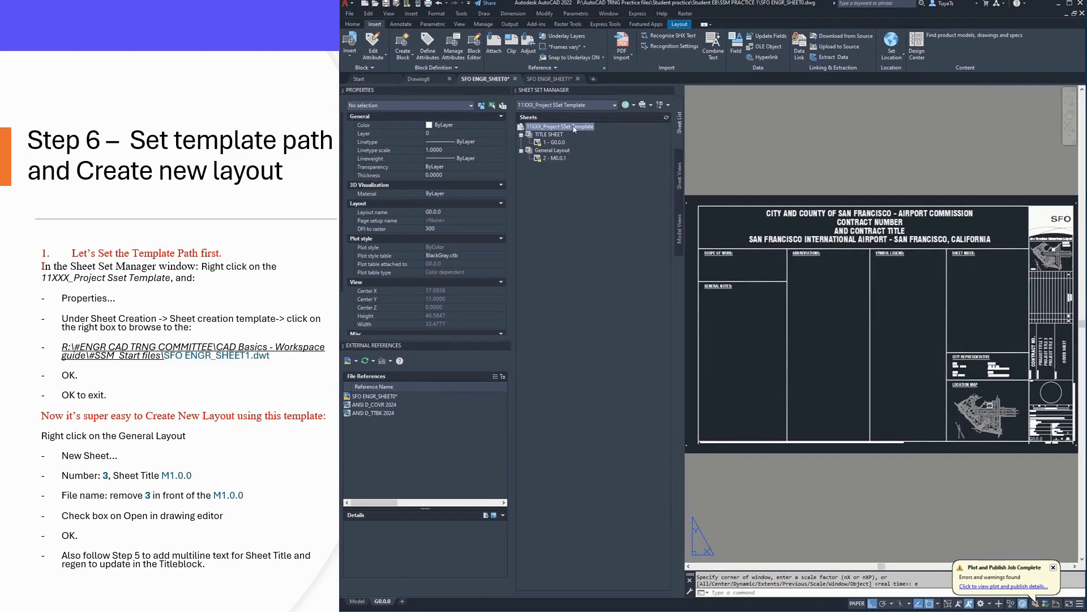
Open the properties of the 11XXX_Project SSet Template sheet set and start browsing for its sheet creation template file
right_click(574, 128)
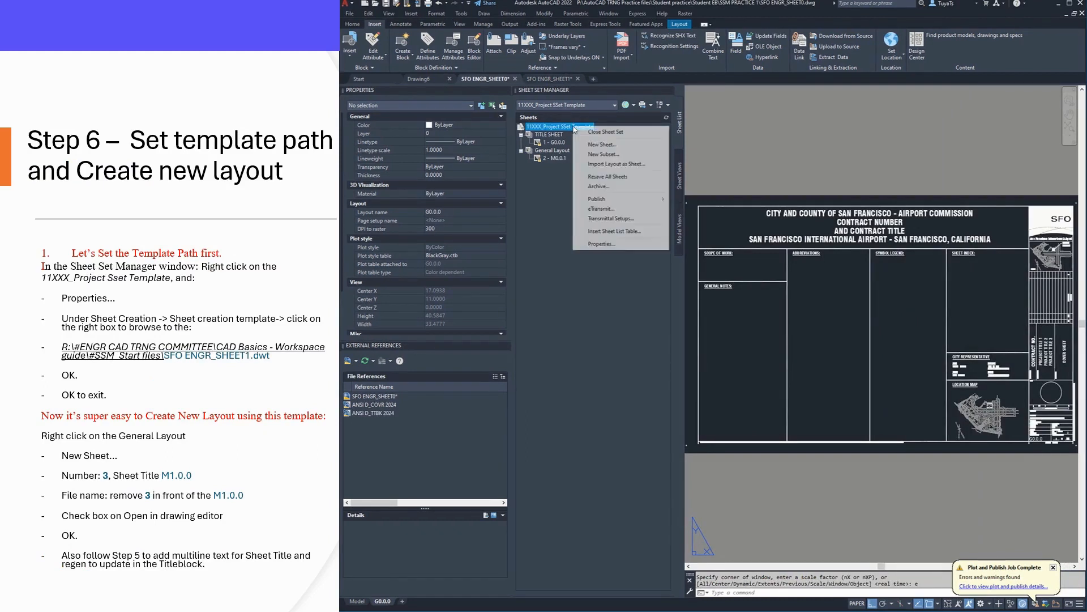
left_click(602, 244)
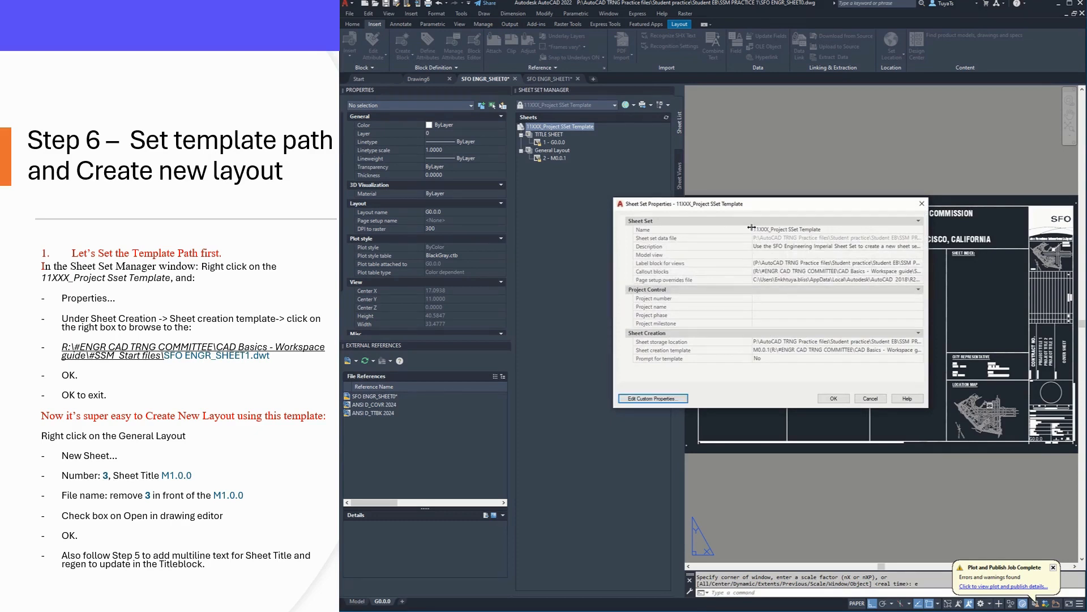
left_click_drag(751, 227, 703, 227)
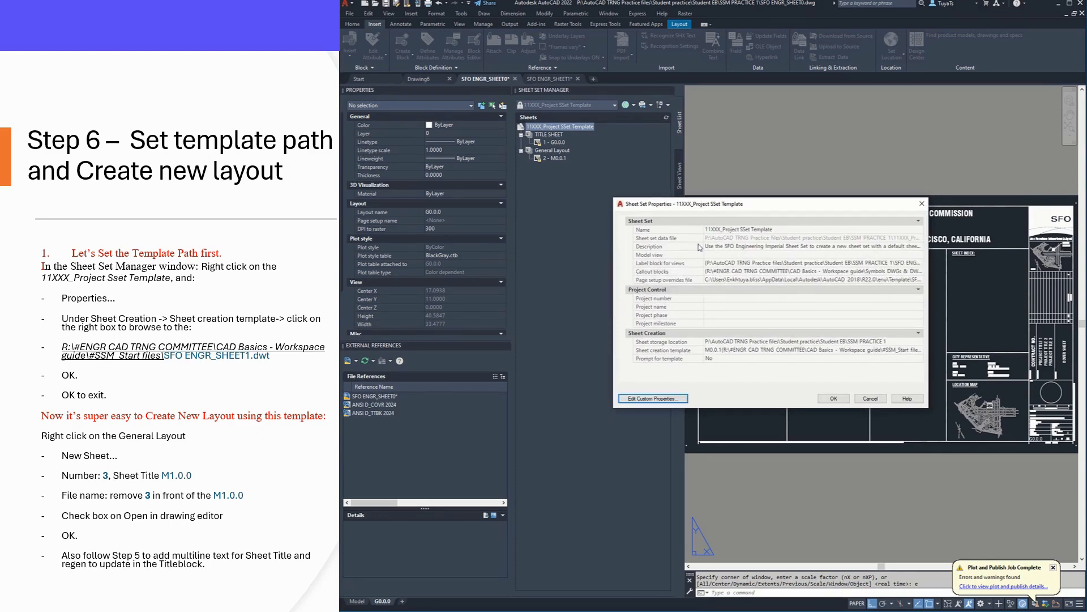
left_click(669, 353)
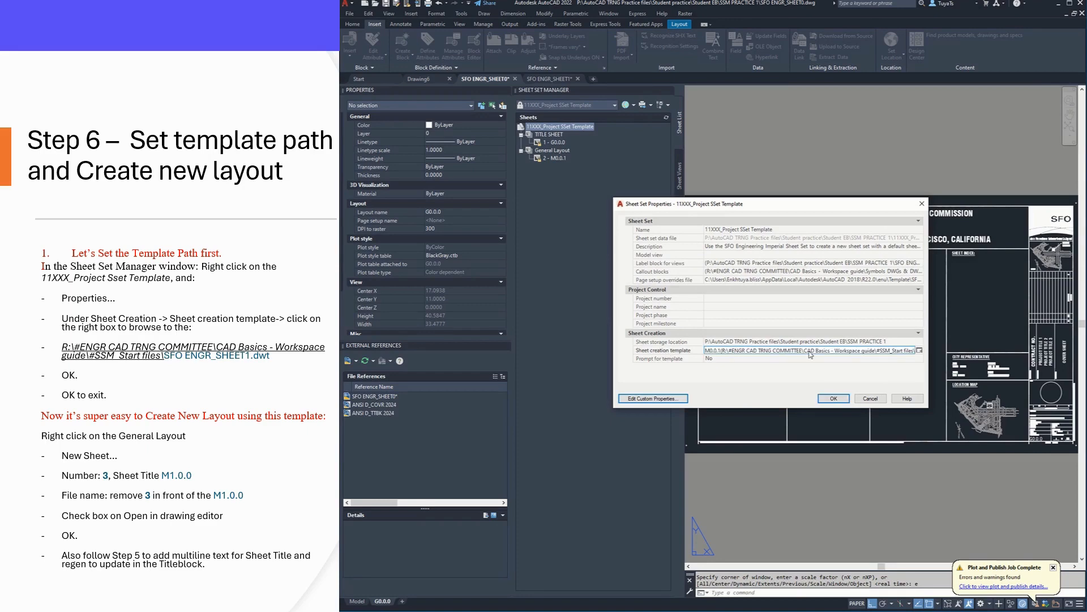
left_click(920, 351)
left_click(808, 273)
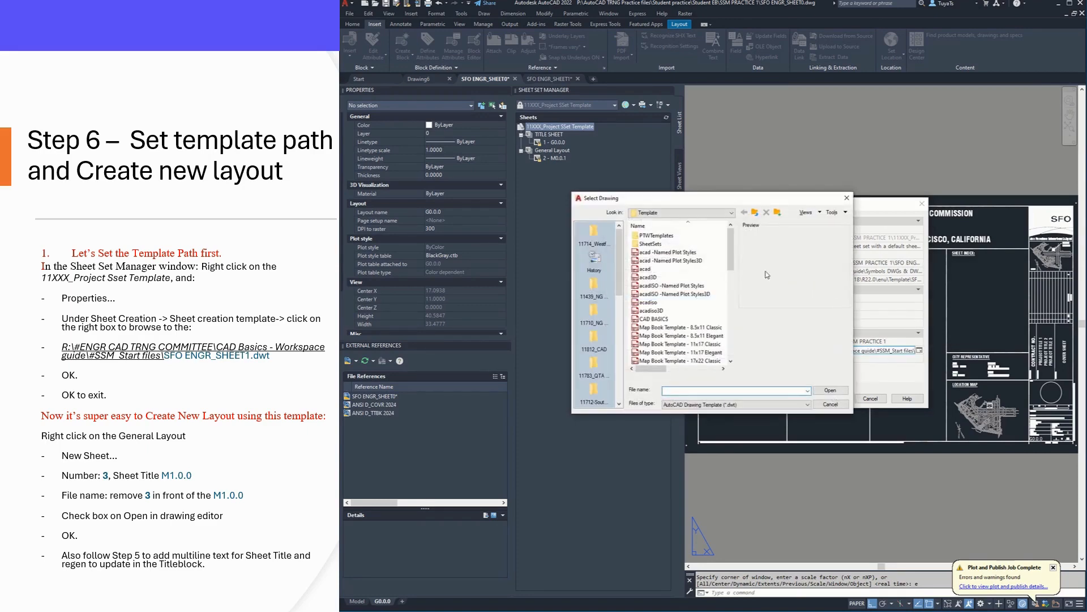
Set SFO ENGR_SHEET1 from the #SSM_Start files folder, layout M0.0.1, as the sheet creation template and apply the properties
left_click(705, 212)
left_click(672, 328)
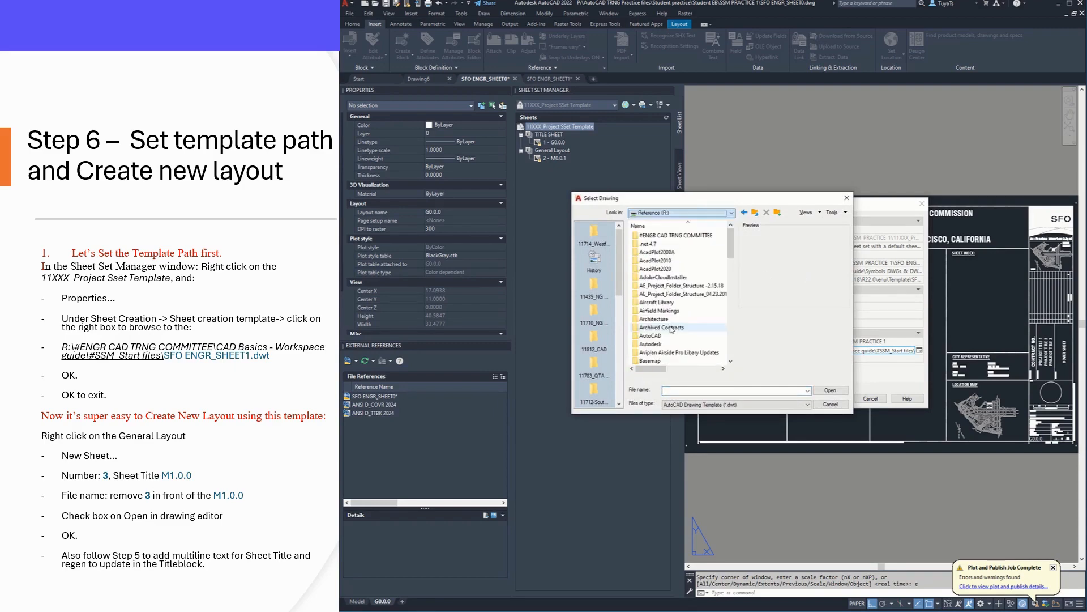
double_click(677, 235)
double_click(691, 236)
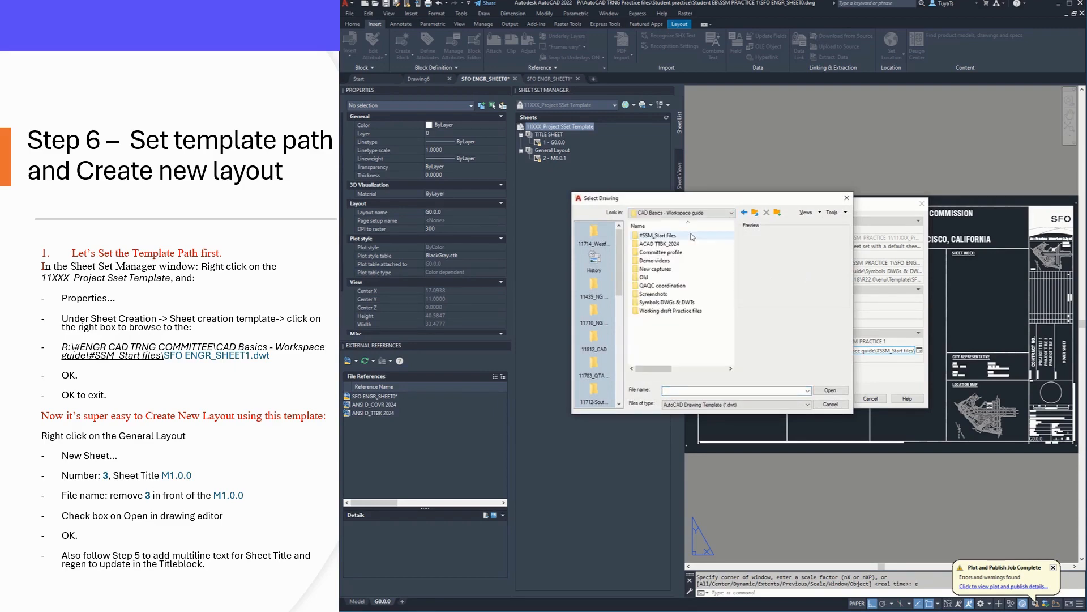
double_click(691, 235)
left_click(661, 260)
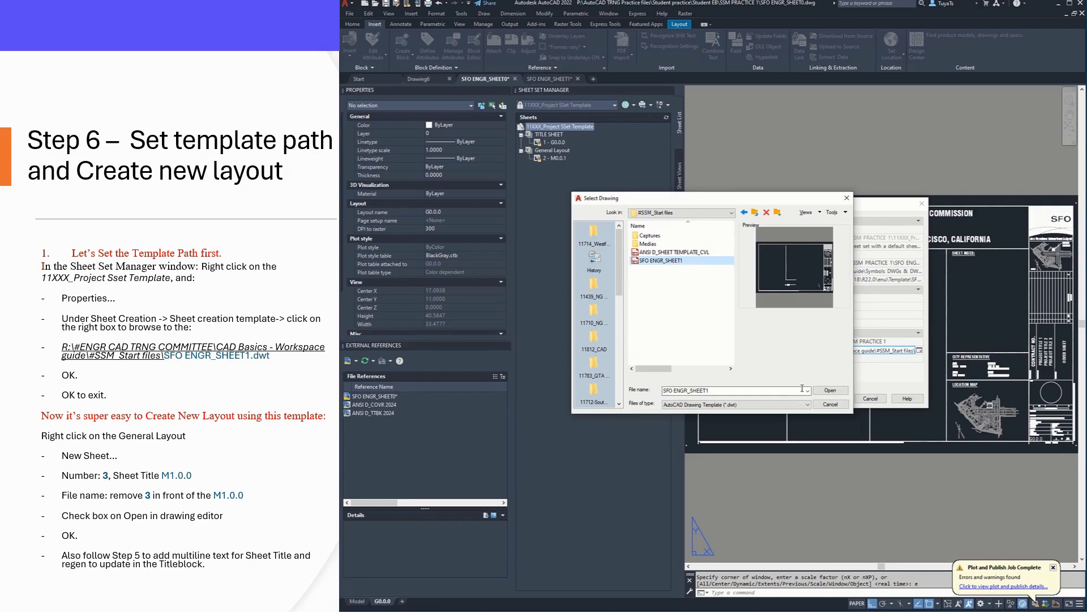
left_click(831, 391)
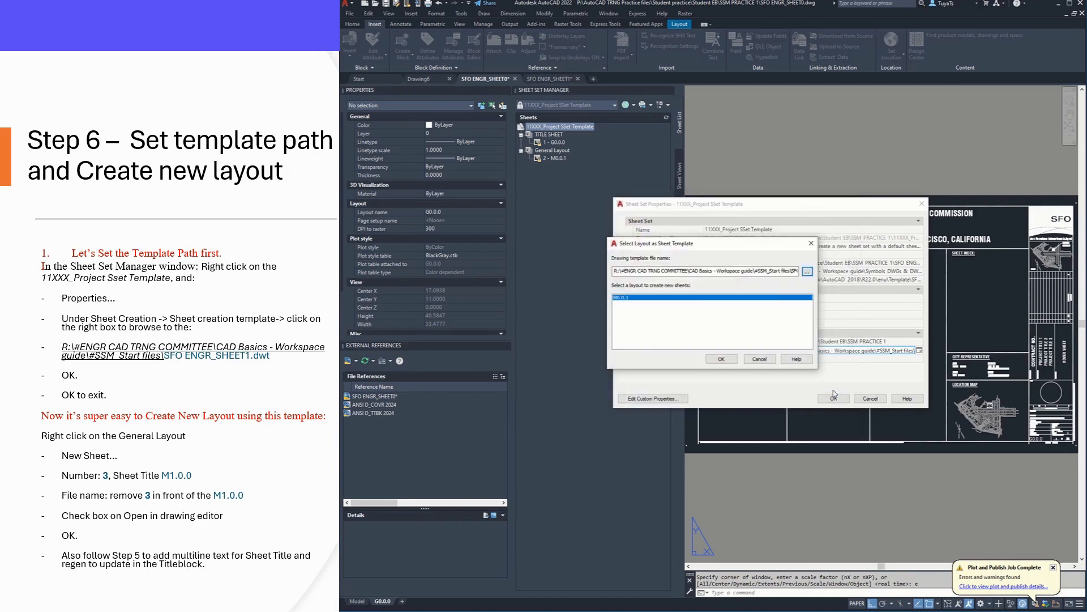
left_click(721, 359)
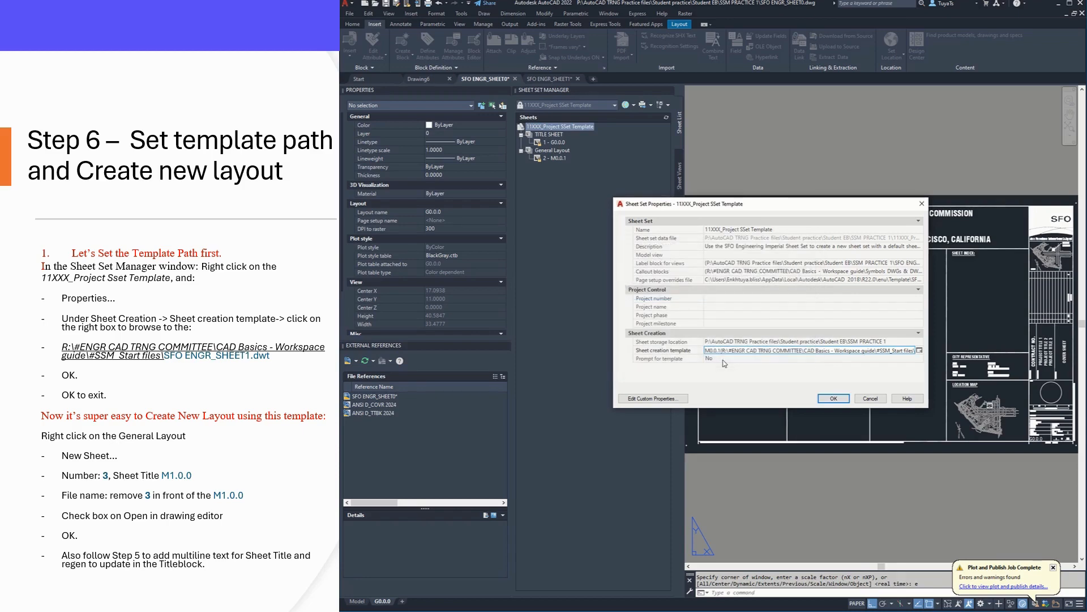
left_click(833, 398)
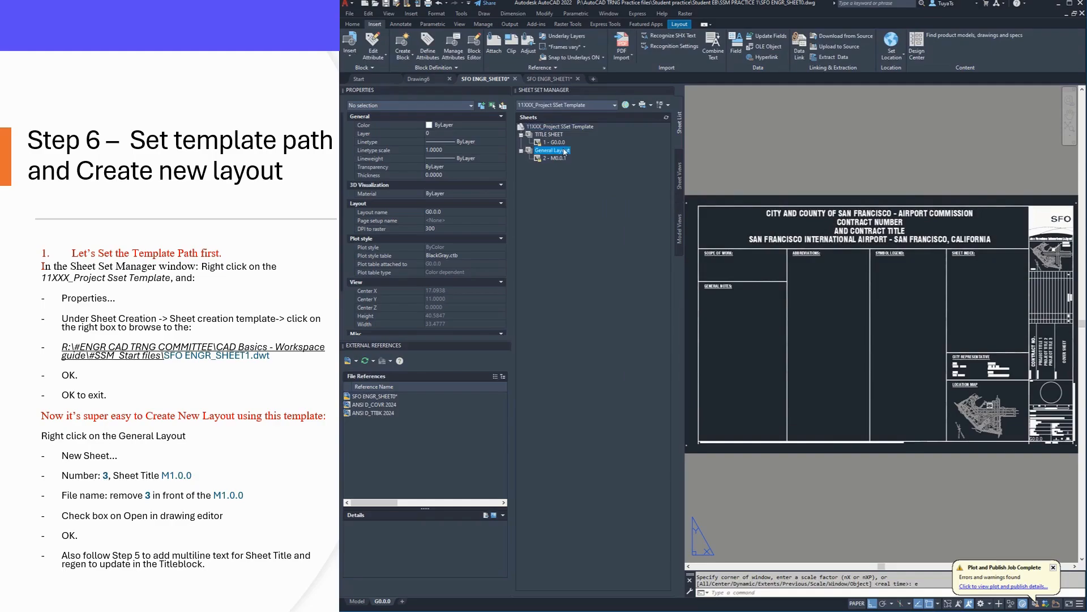
Create sheet number 3 titled M1.0.0 in the General Layout subset, with file name M1.0.0 and opened in the drawing editor
right_click(564, 151)
left_click(591, 167)
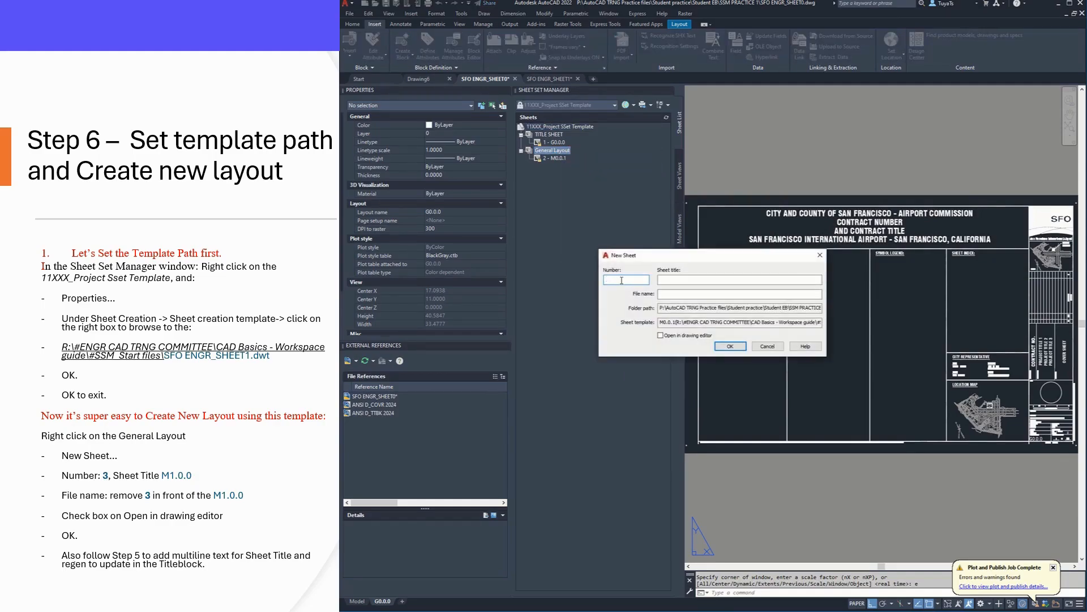
left_click(668, 280)
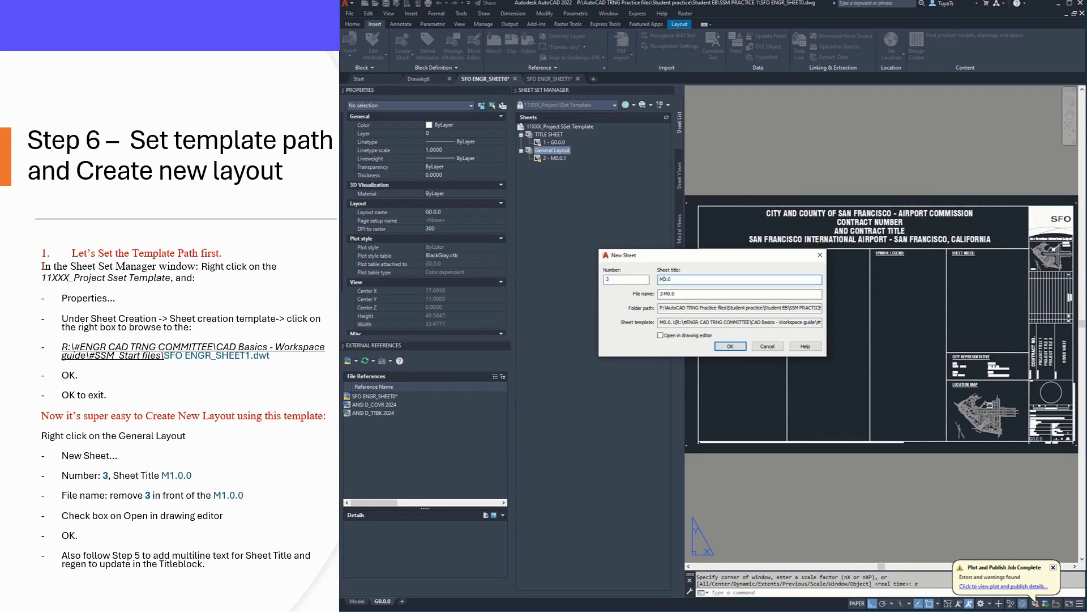
type("1.")
left_click(663, 294)
key("BackSpace")
key("BackSpace")
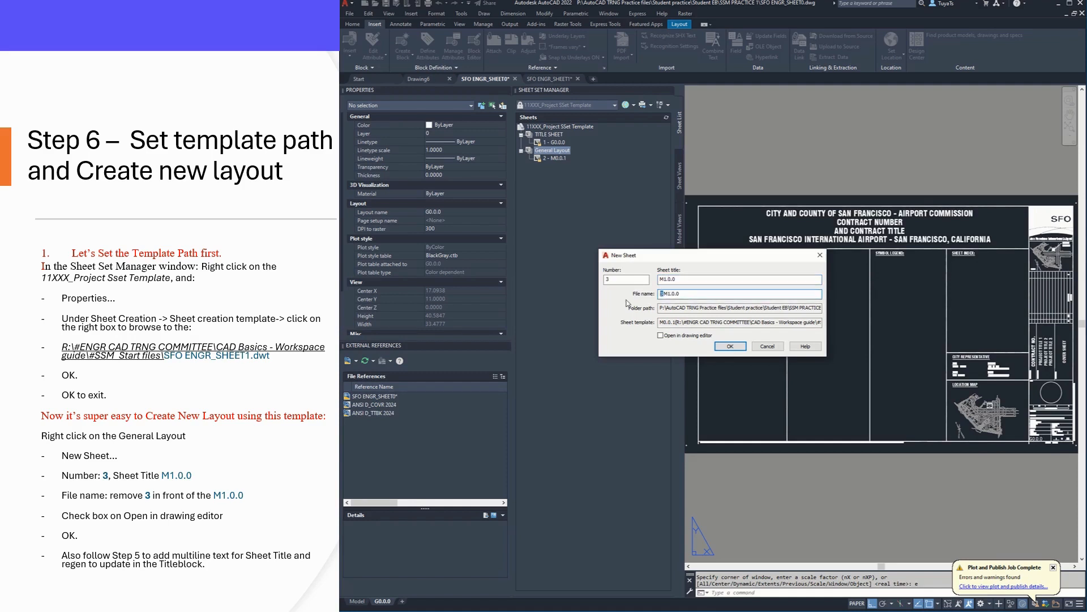
left_click(660, 336)
left_click(735, 348)
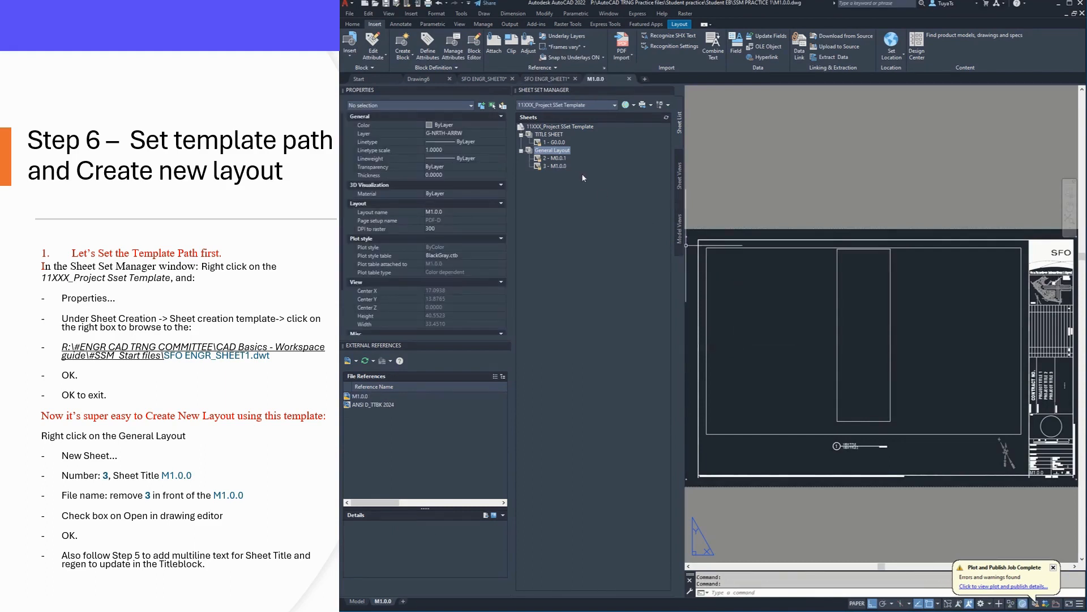
Set the description of sheet 3 - M1.0.0 to THIS IS MULTILINE SHEET TITLE TEXT FIELD and regenerate the title block with REA
left_click(559, 168)
scroll(986, 470, "up", 6)
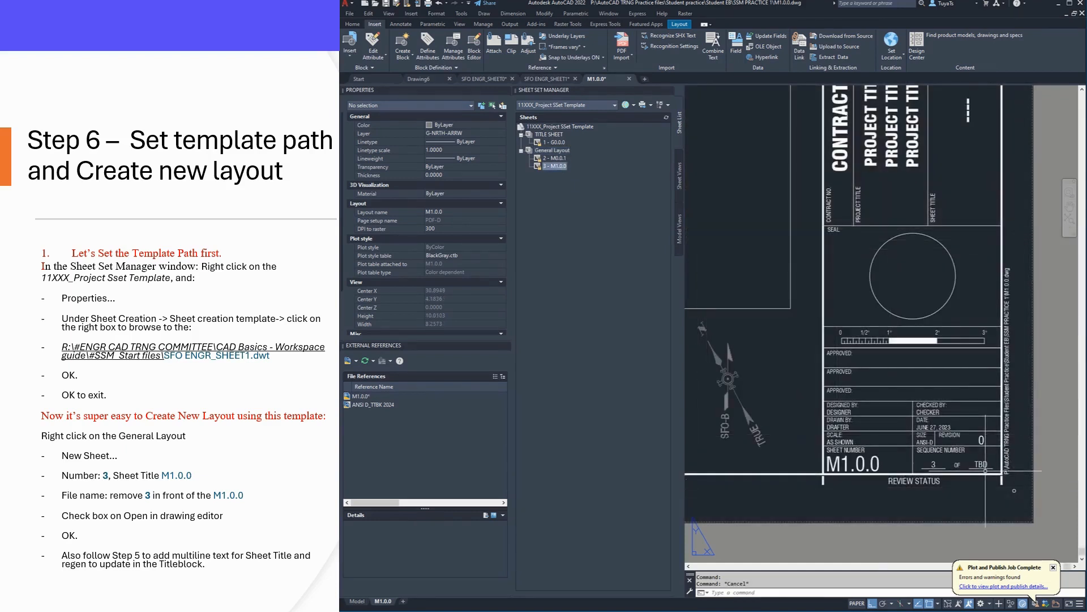
scroll(966, 458, "down", 2)
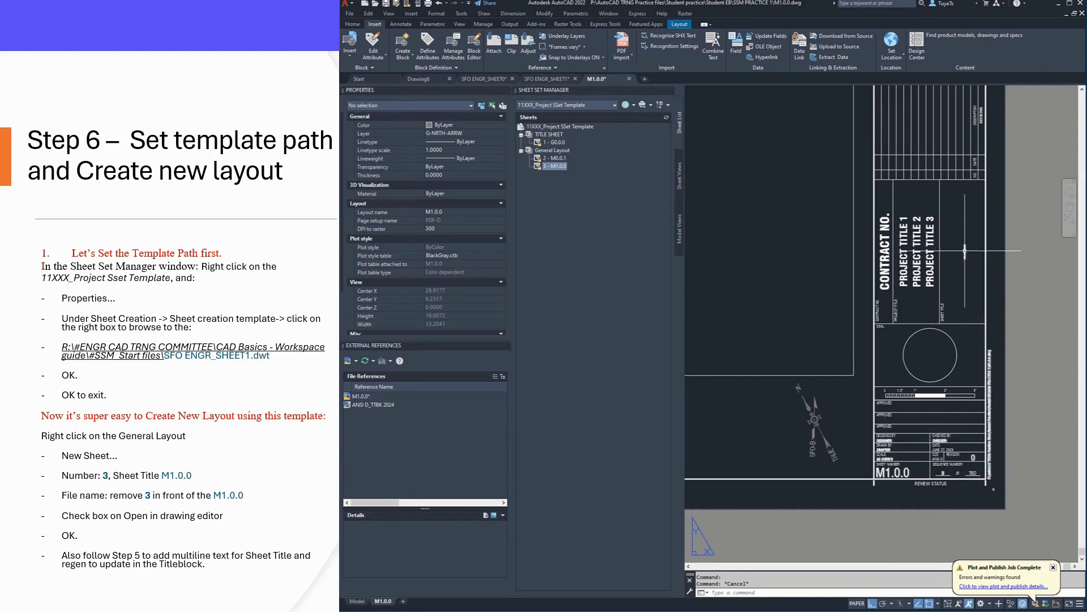
right_click(563, 168)
left_click(591, 276)
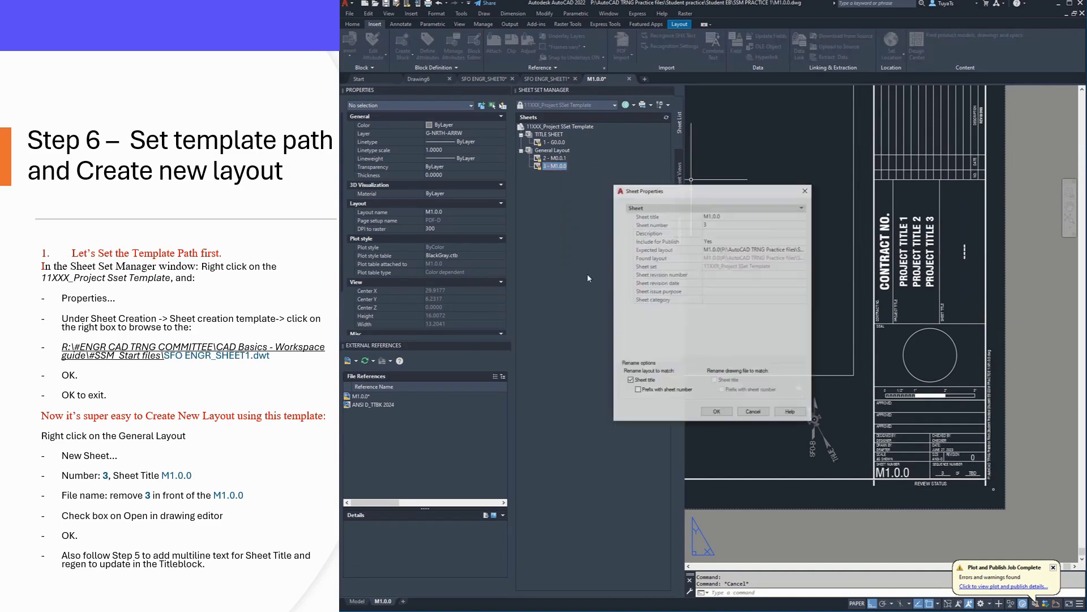
left_click(720, 232)
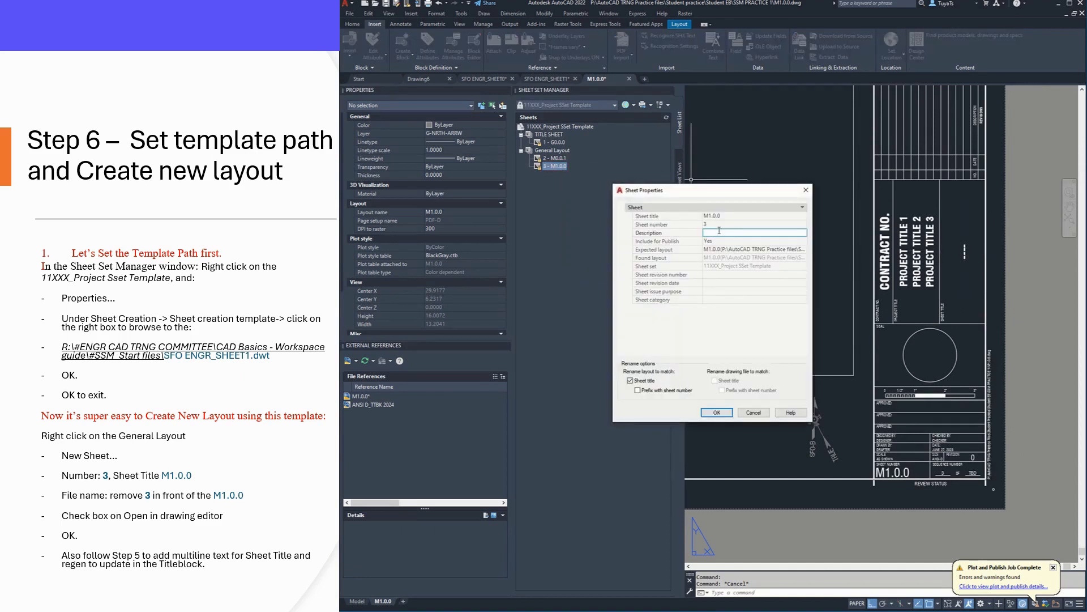
type("THIS IS ")
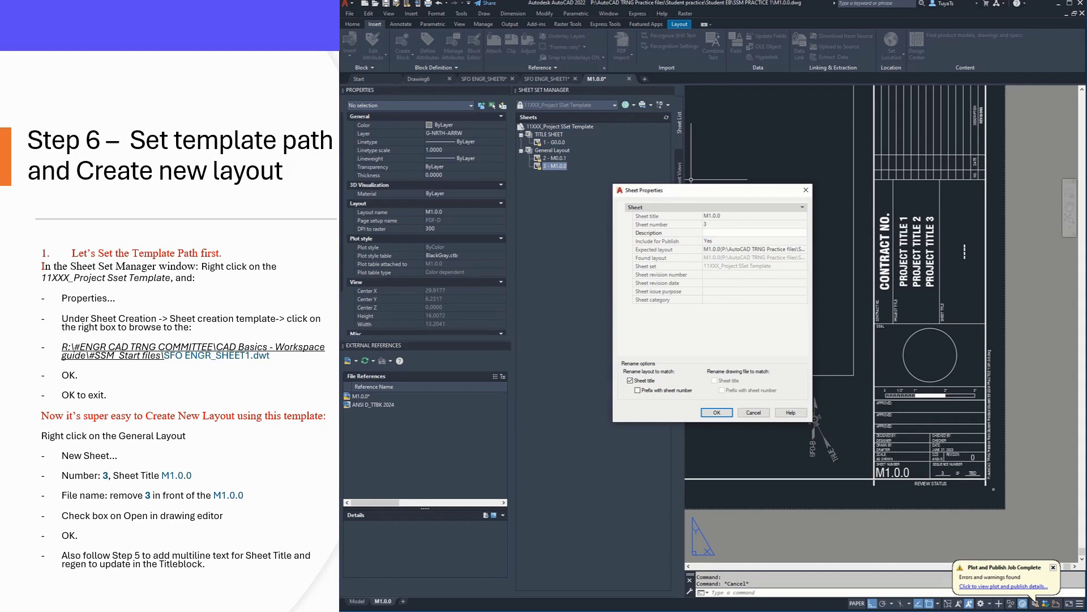
type("MULTILIN")
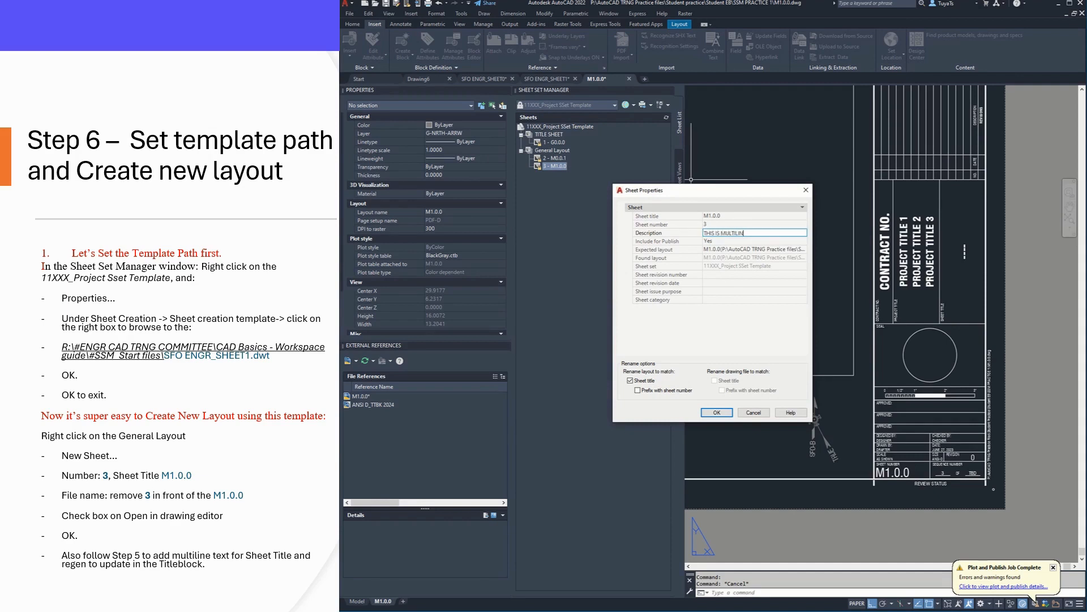
type("E SHEET TITLE TEXT FIELD")
left_click(715, 413)
type("REA")
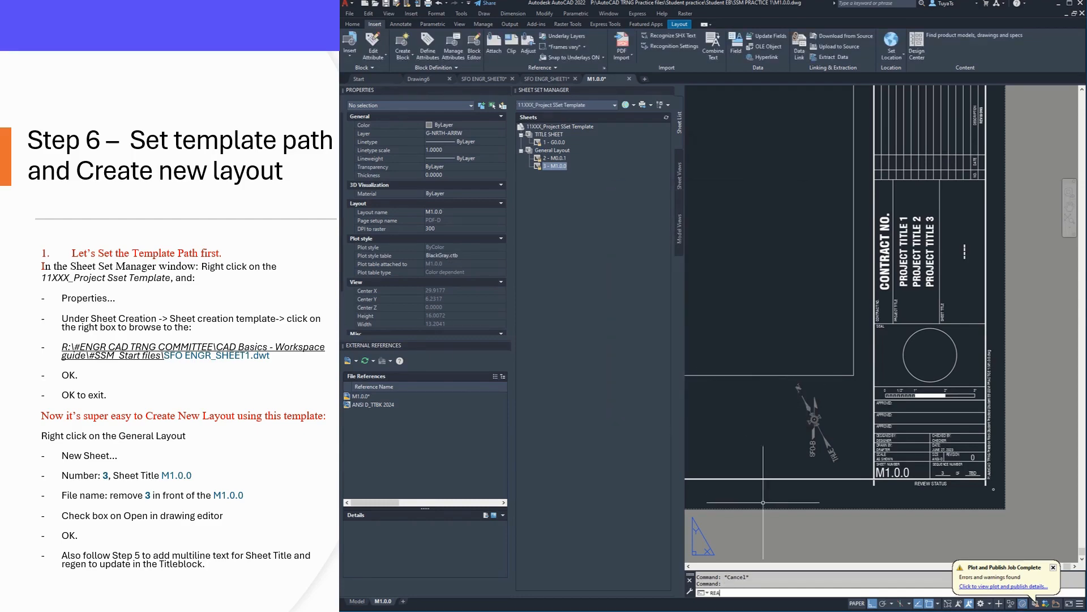
key("Return")
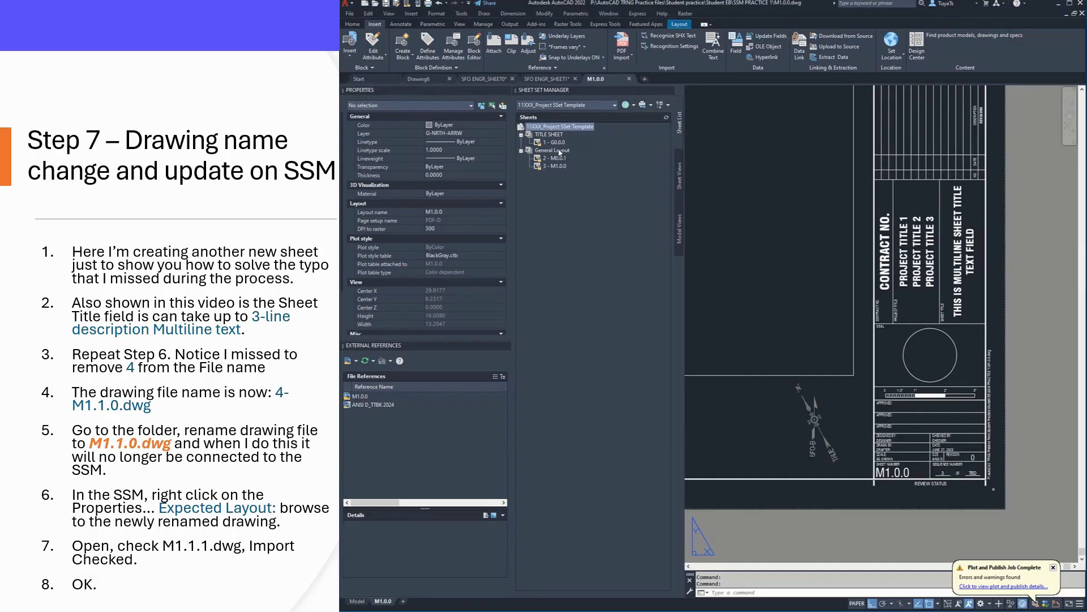
Create sheet number 4 titled m1.1.0 in the General Layout subset, keeping file name 4 m1.1.0 and opening it in the drawing editor
right_click(560, 151)
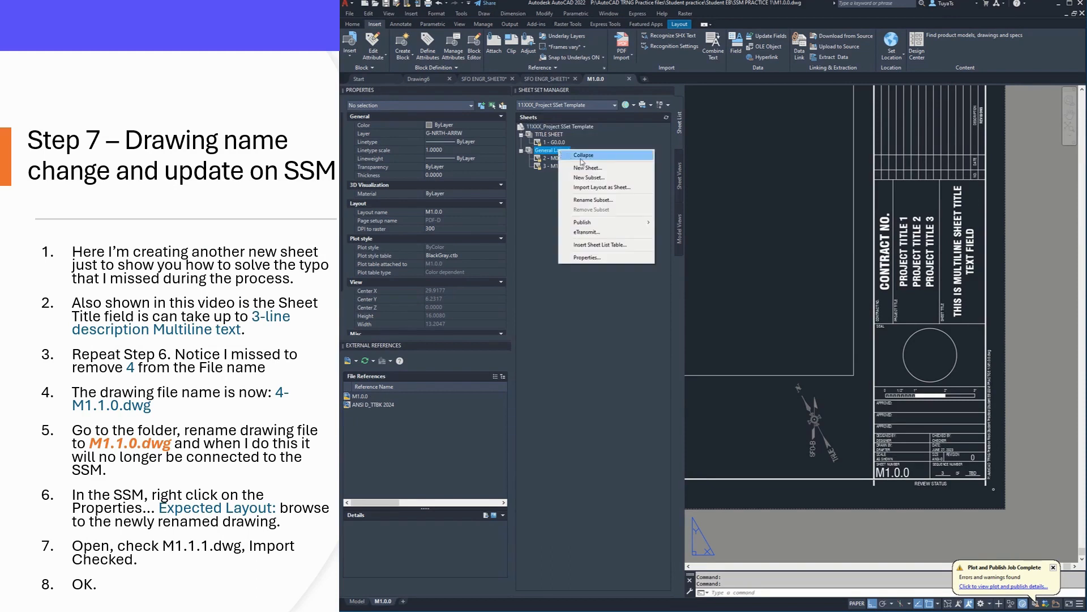
left_click(587, 168)
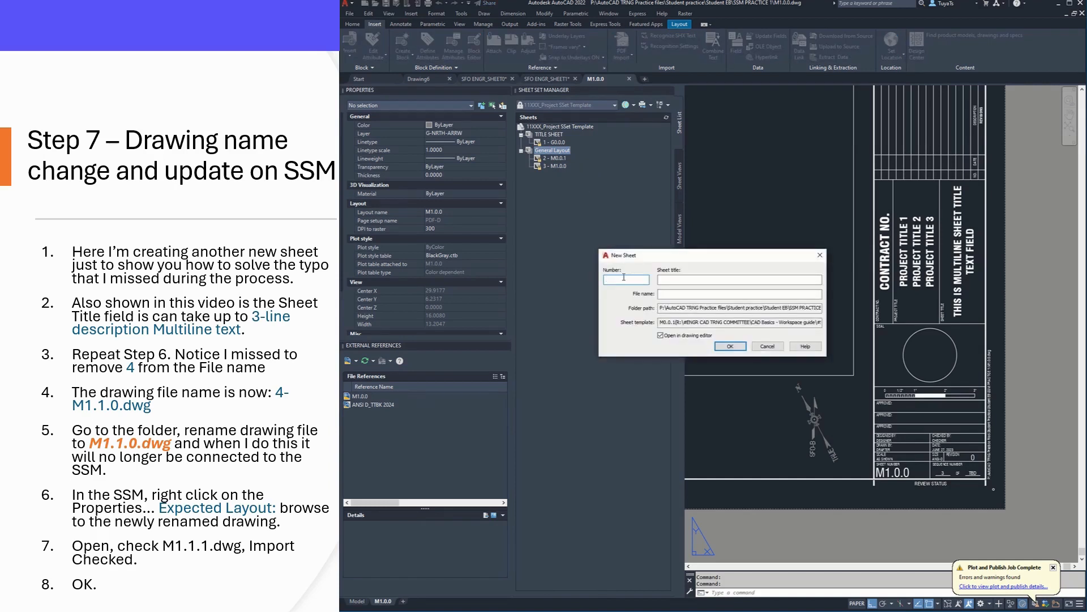
type("4")
left_click(681, 278)
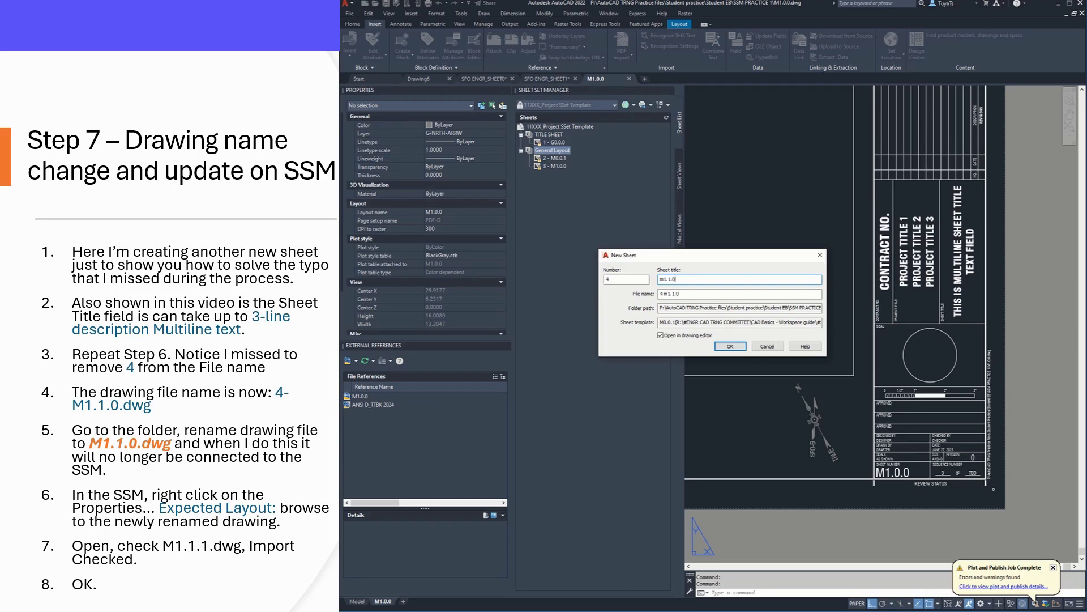
left_click(730, 347)
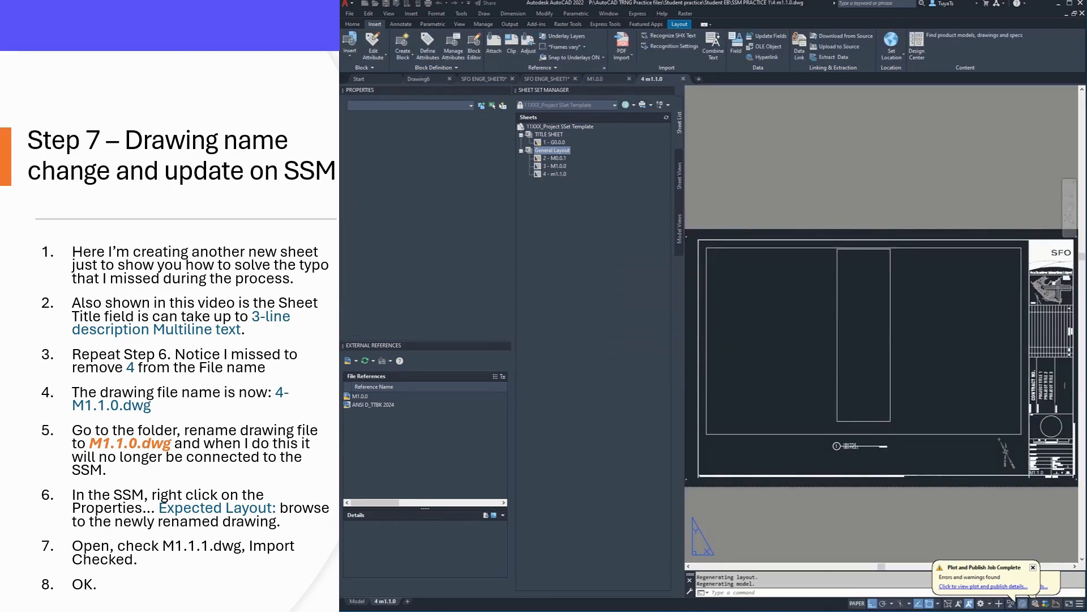
Rename the layout of sheet 4 to m1.1.0, matching its sheet title, with Rename & Renumber
right_click(561, 176)
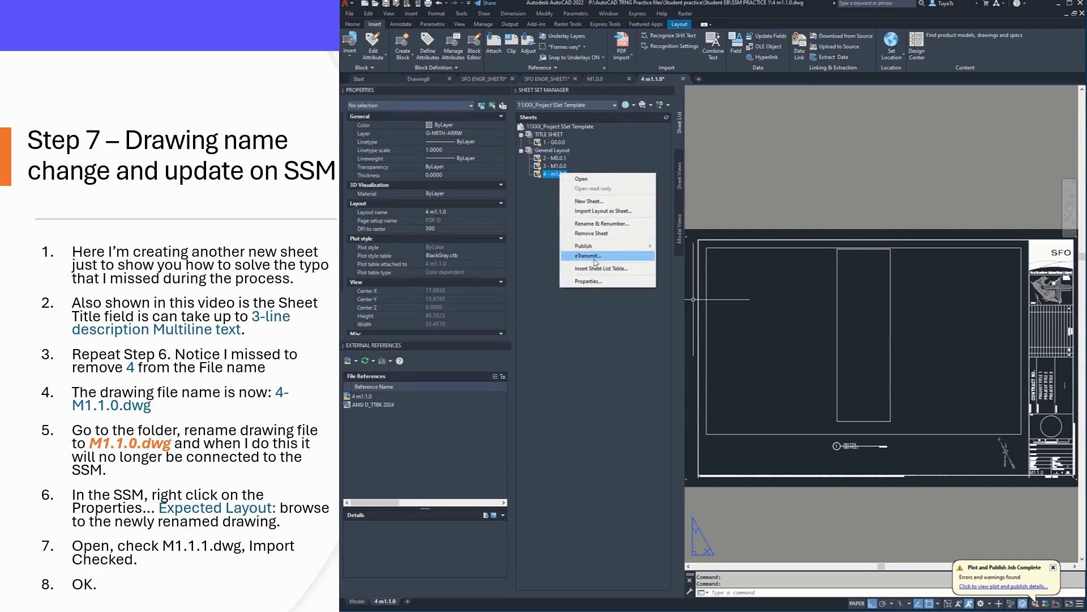
left_click(601, 223)
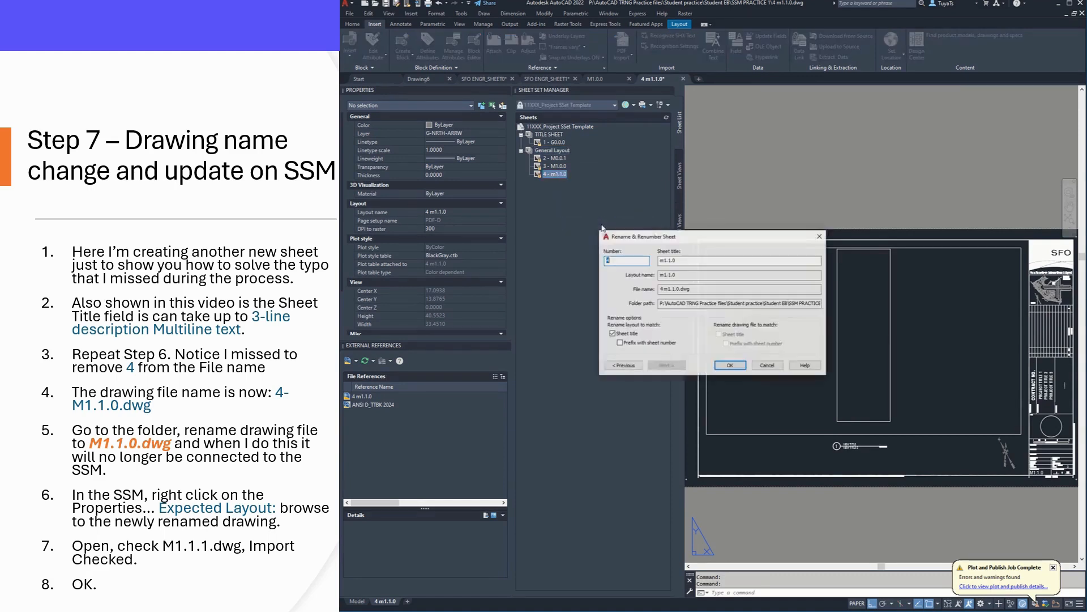
left_click(665, 275)
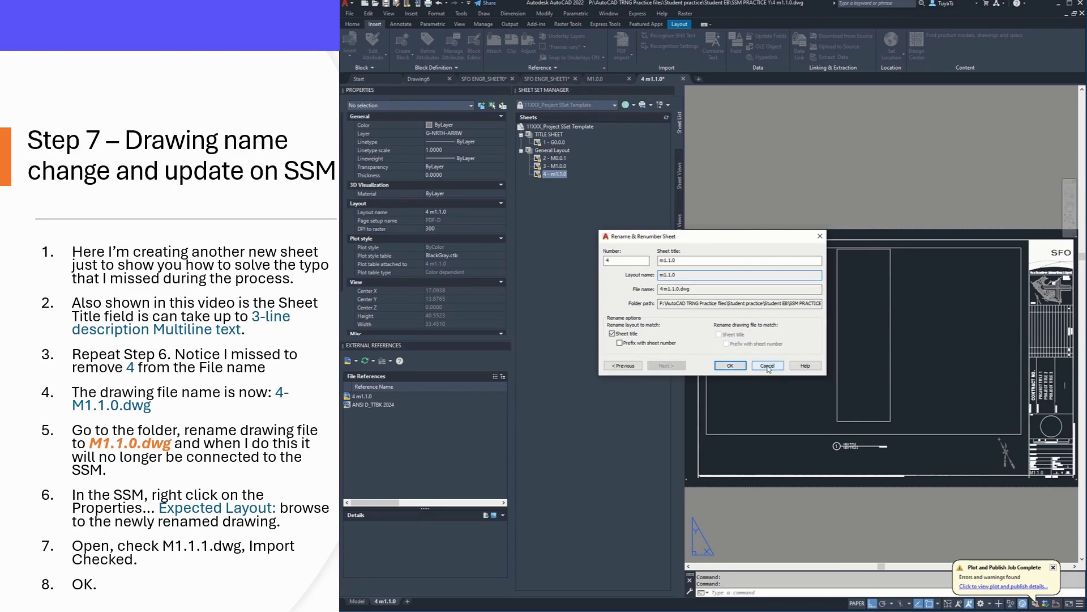
left_click(730, 365)
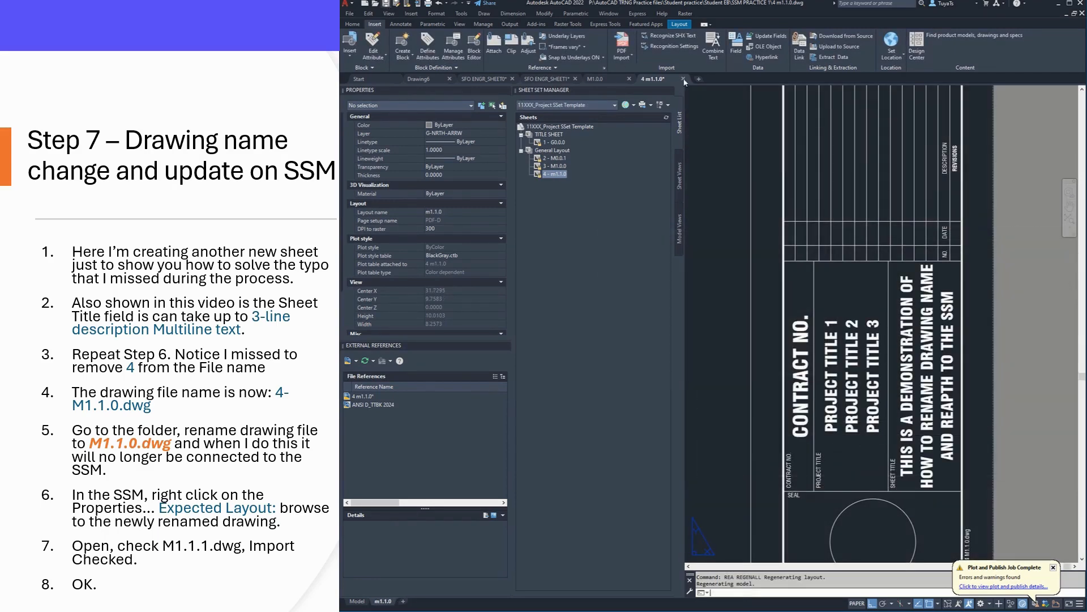
Save and close drawing 4 m1.1.0, and rename its file to M1.1.0 in the SSM PRACTICE 1 folder in File Explorer
key("ctrl+s")
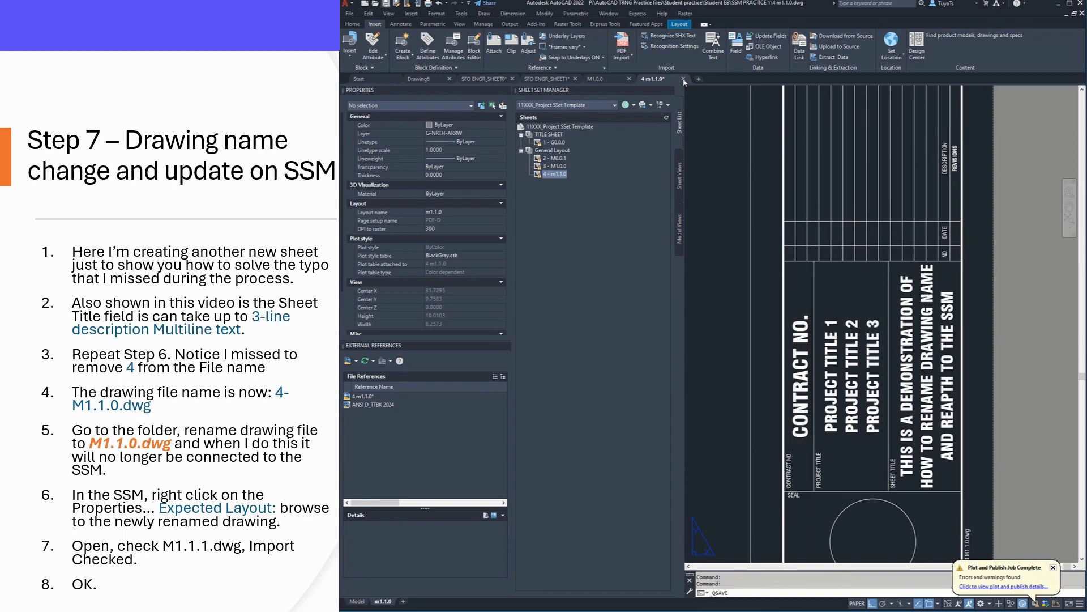
left_click(683, 79)
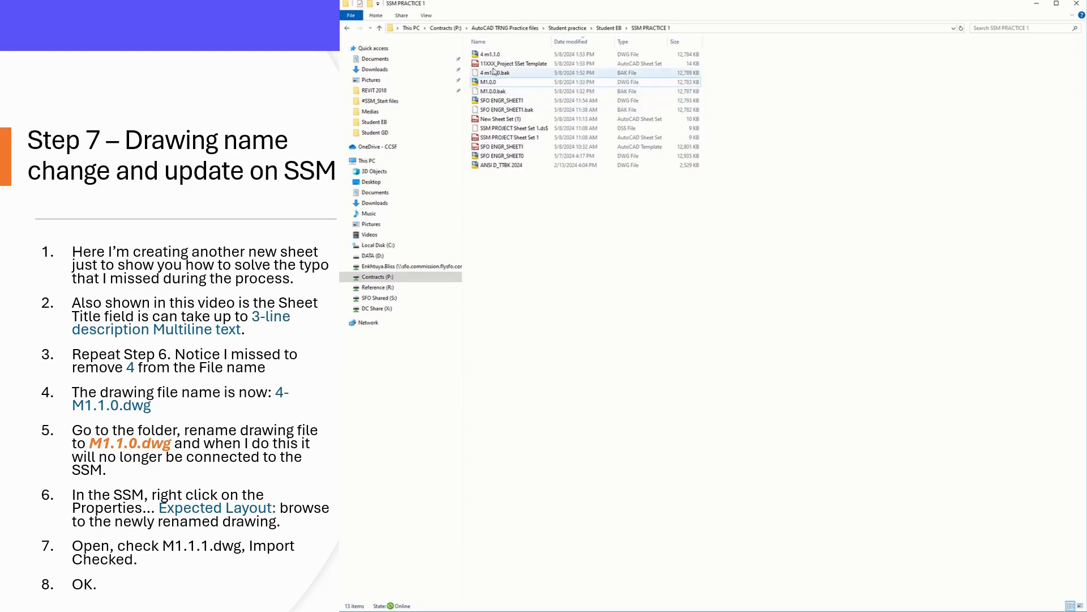
left_click(489, 56)
left_click(490, 56)
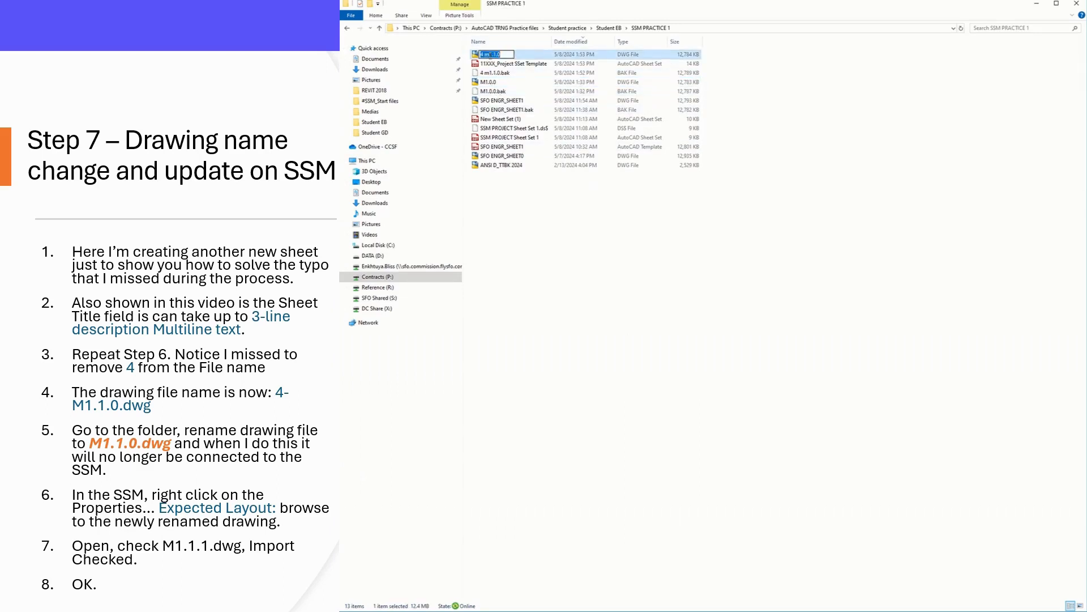
type("M")
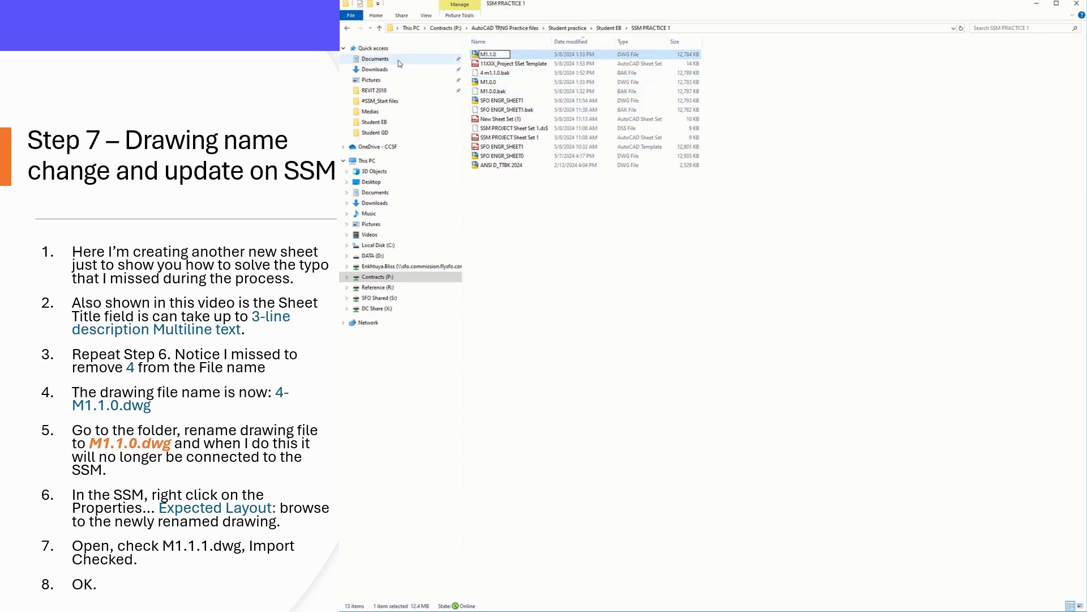
left_click(744, 222)
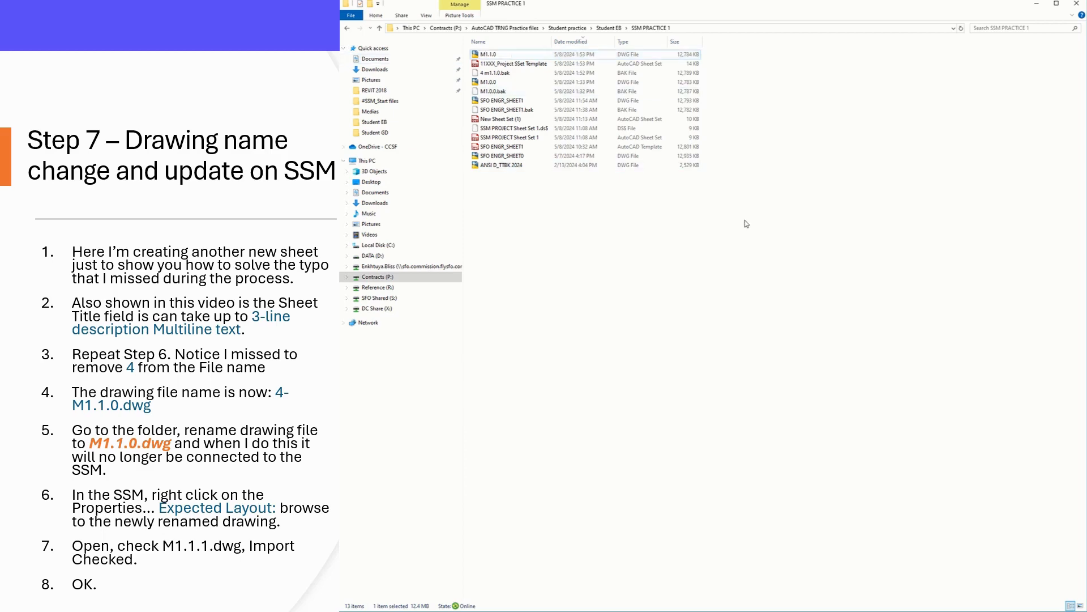
left_click(1038, 8)
Open the properties of sheet 4 - m1.1.0 in AutoCAD and start browsing for its expected layout
right_click(555, 175)
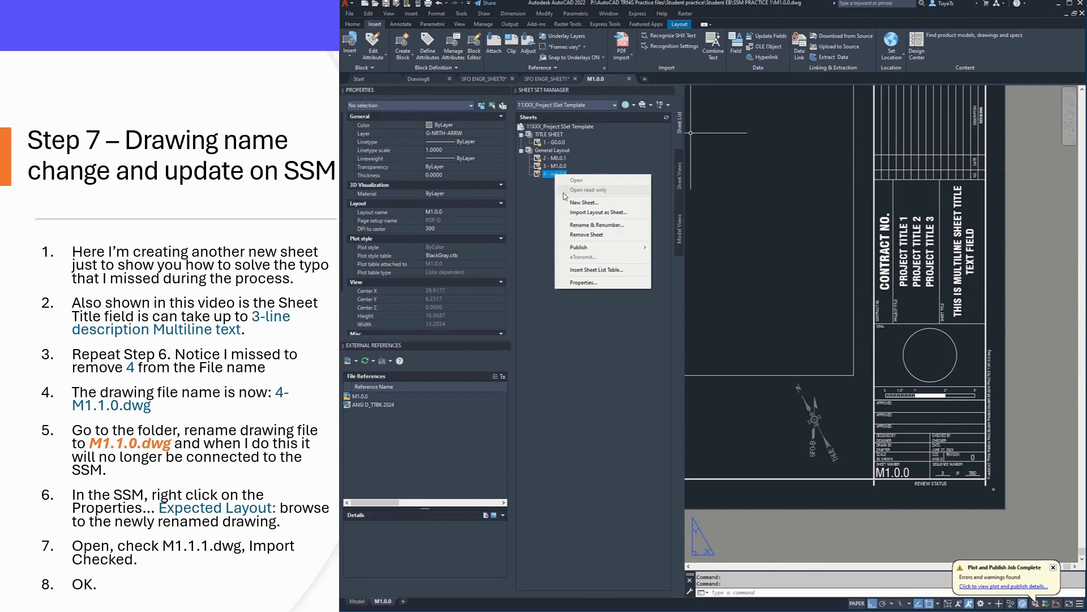
left_click(536, 184)
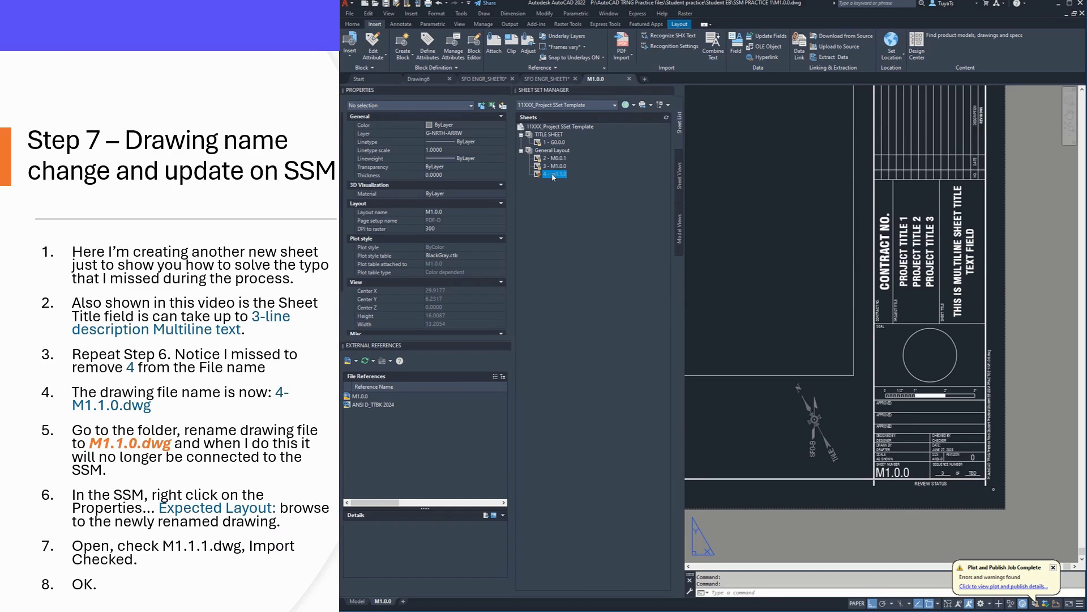
right_click(554, 176)
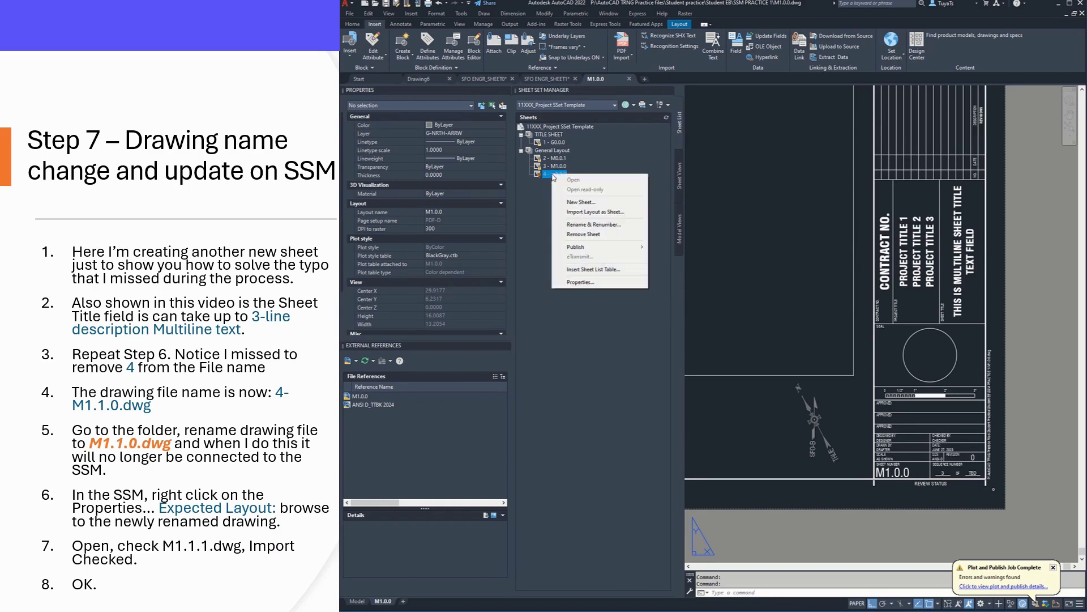
left_click(581, 282)
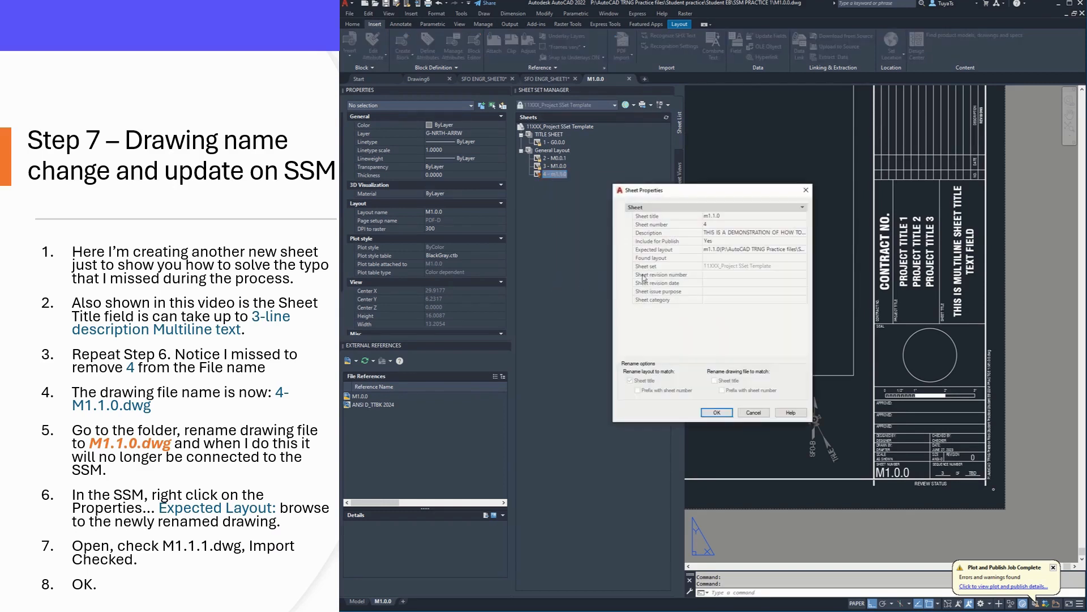
left_click(803, 252)
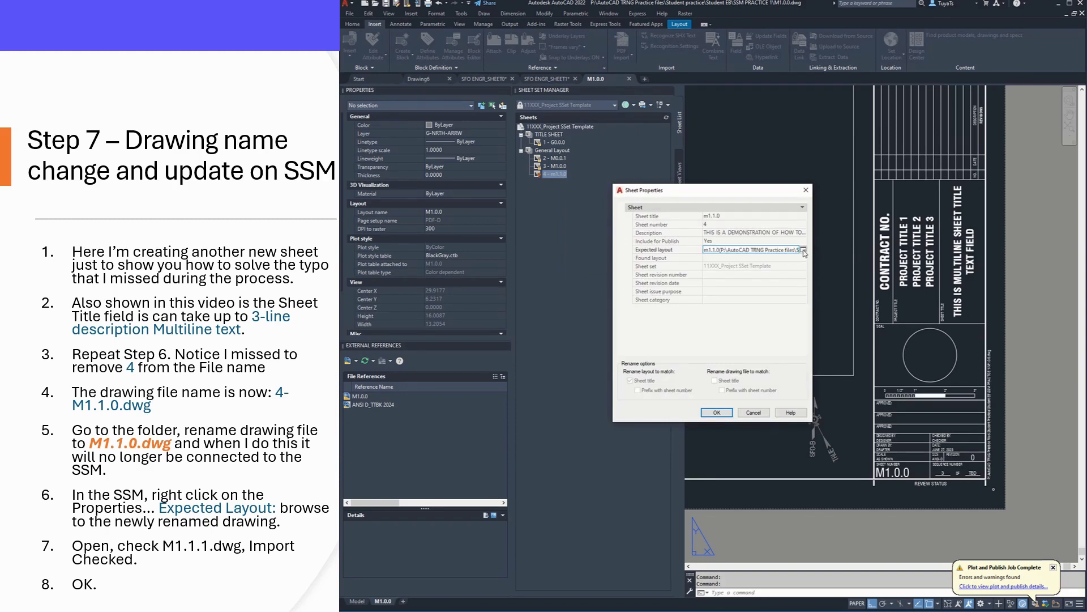
left_click(803, 250)
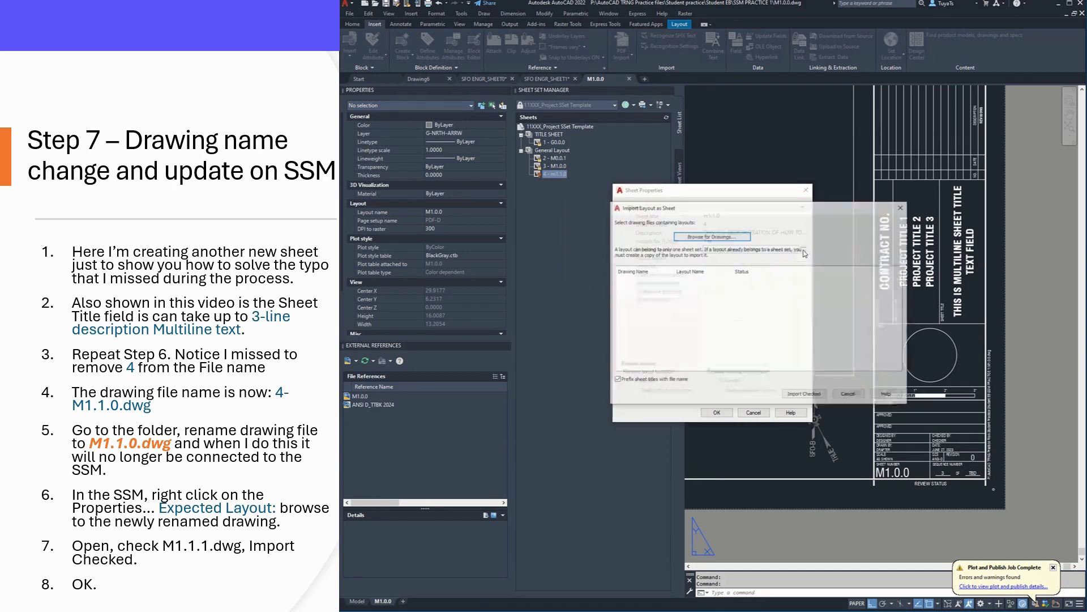
Set sheet 4's expected layout to layout m1.1.0 imported from M1.1.0.dwg, and open the relinked sheet
left_click(705, 237)
left_click(699, 252)
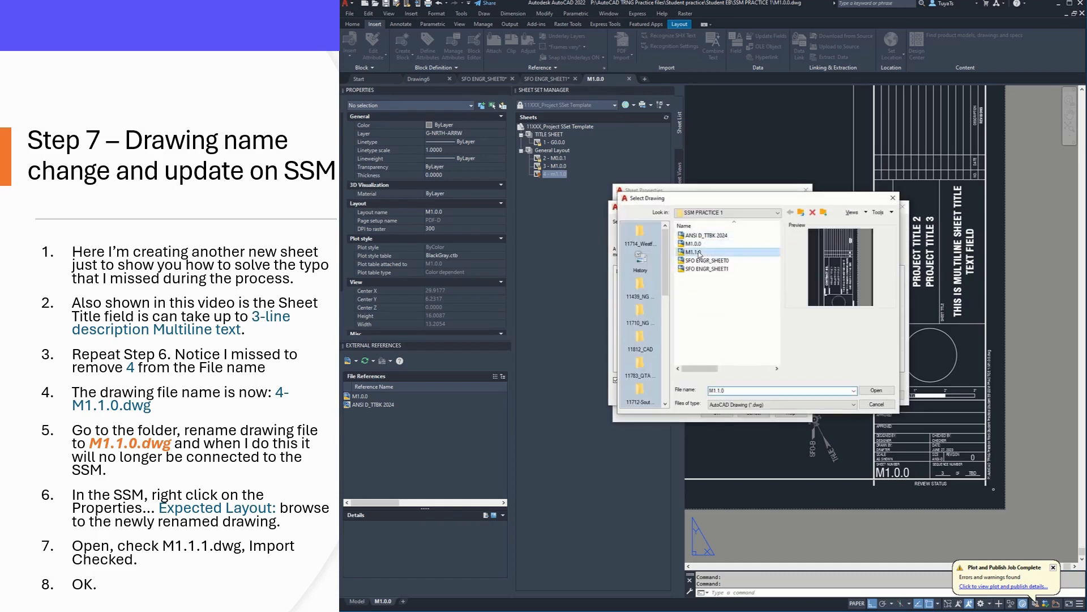
left_click(877, 390)
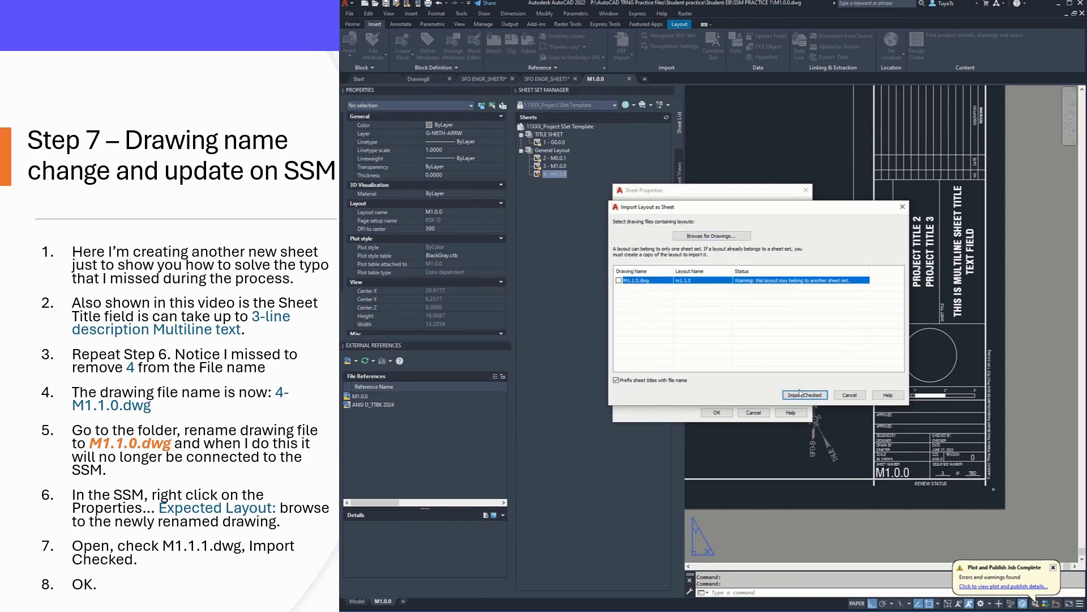
left_click(800, 393)
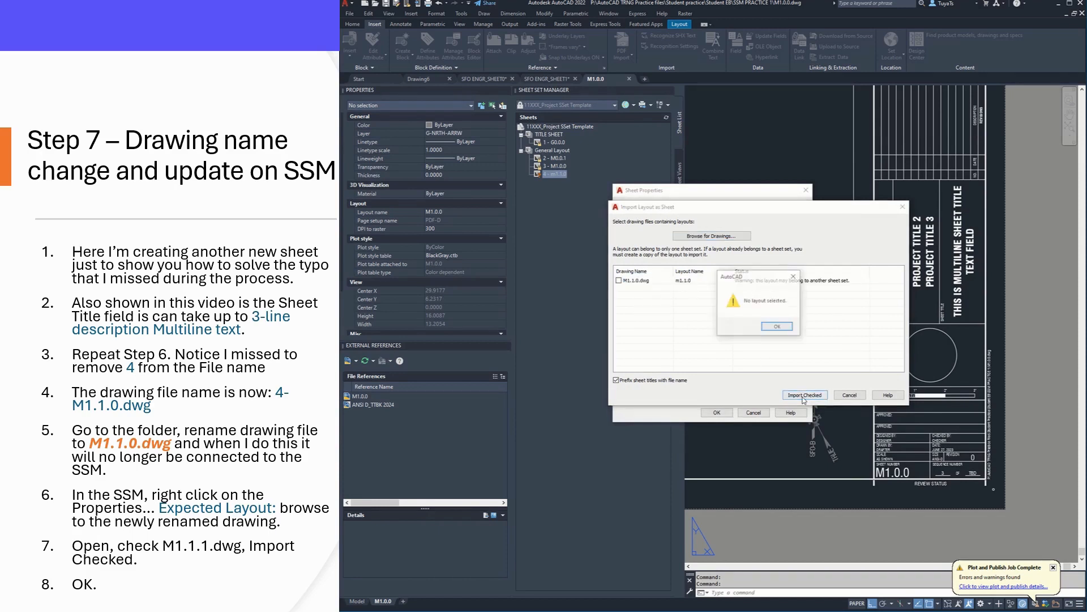
left_click(777, 328)
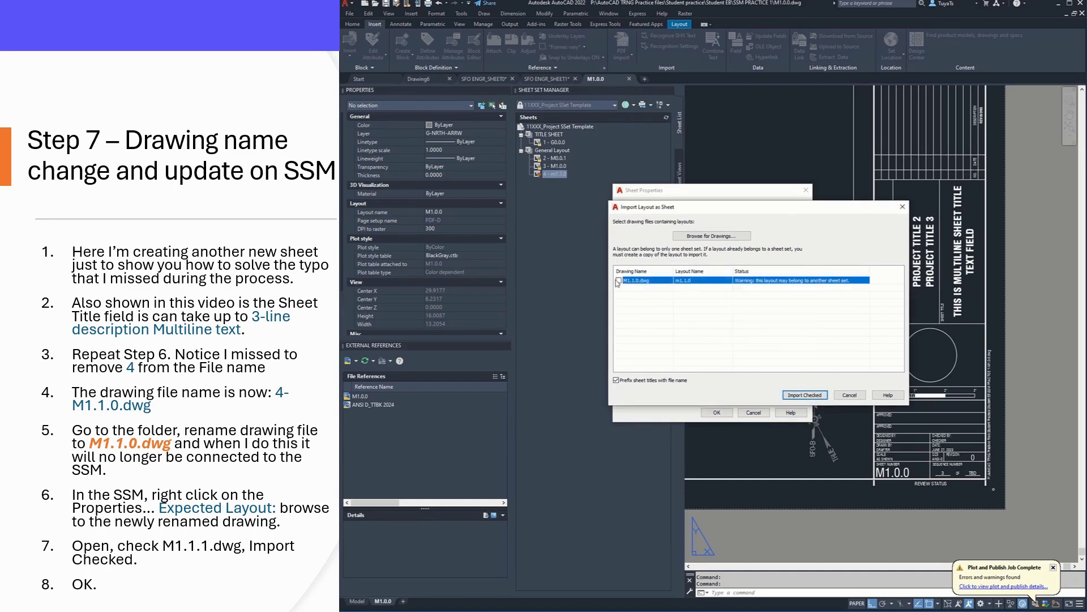
left_click(804, 395)
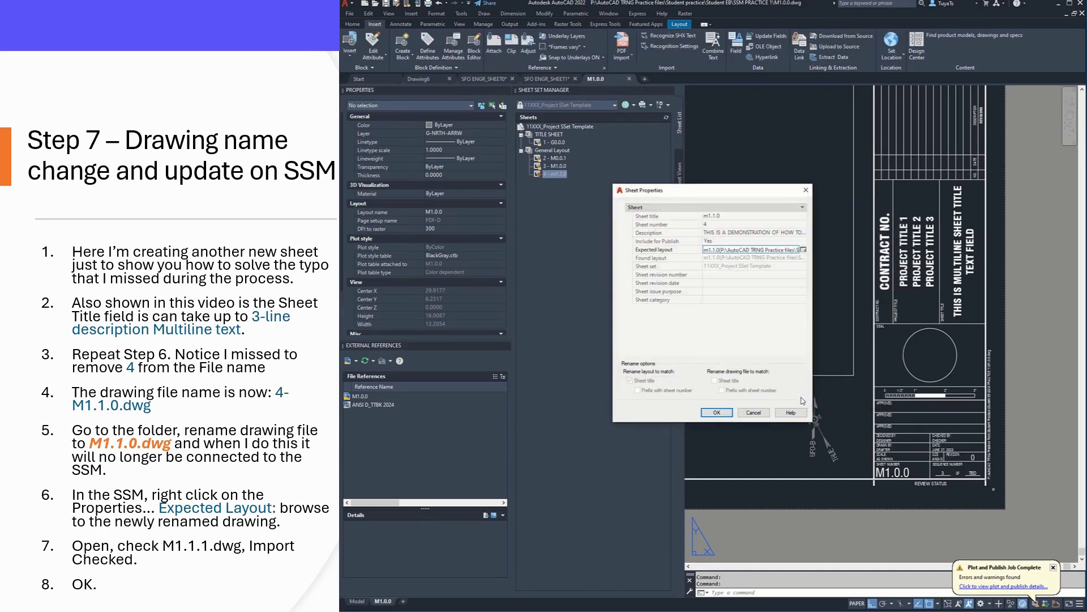
left_click(719, 416)
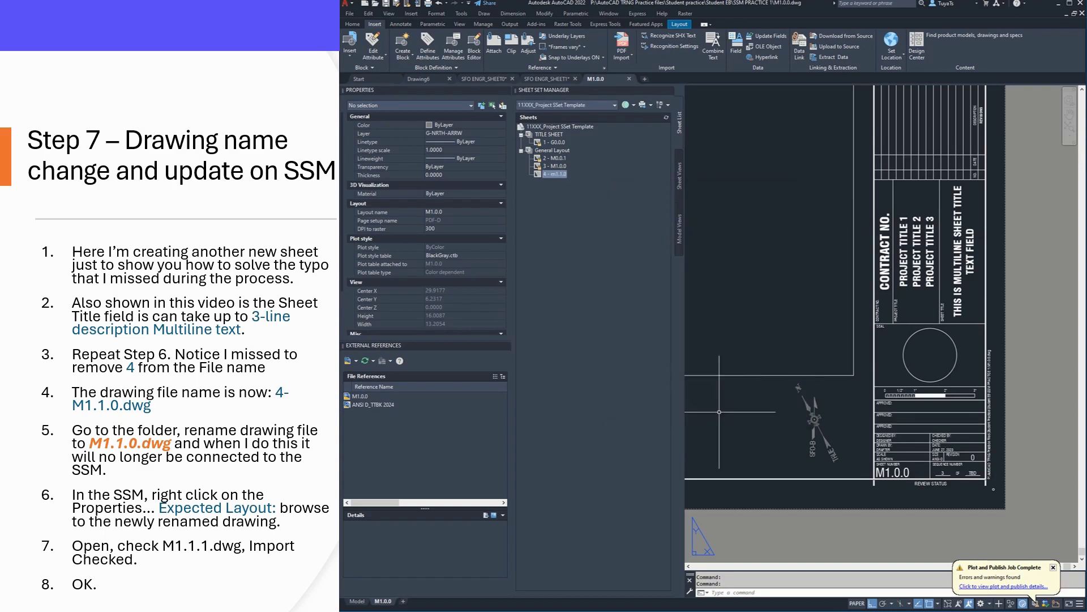
double_click(558, 174)
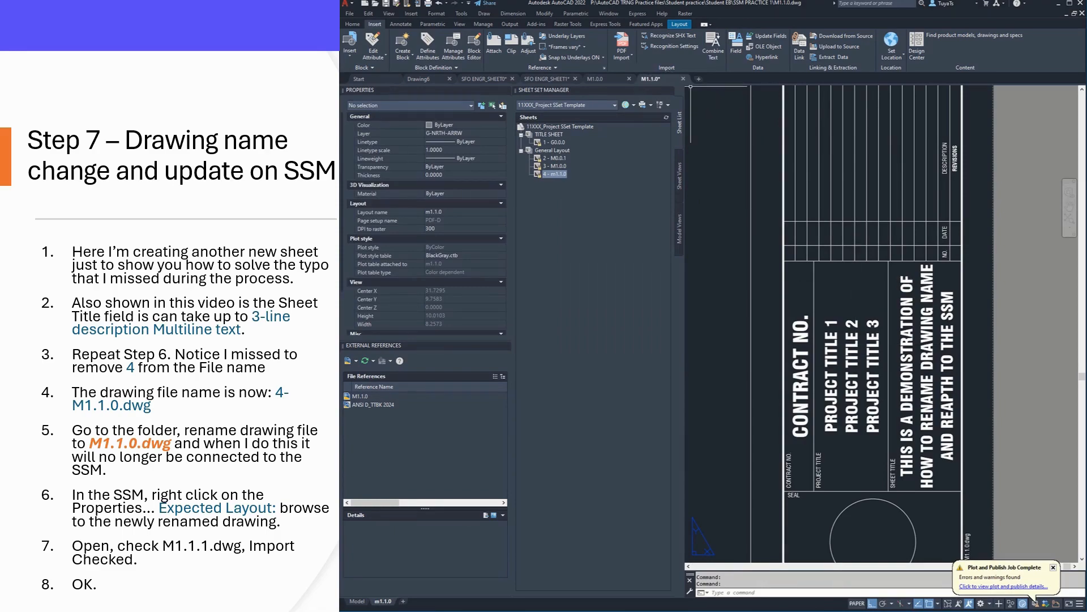
scroll(861, 161, "down", 2)
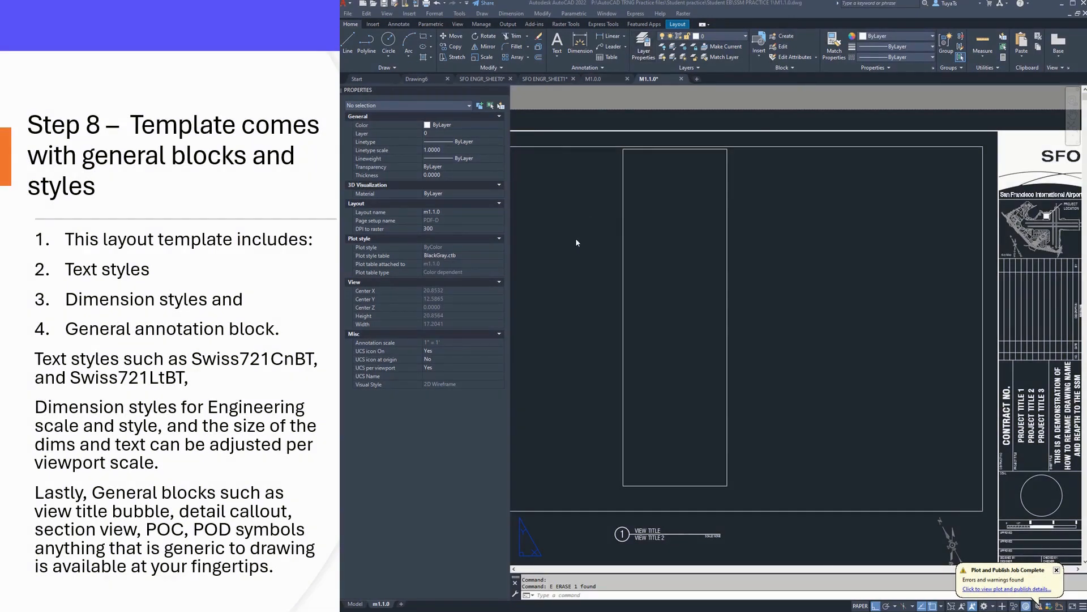
Make Swis721 Cn BT the current text style
type("s")
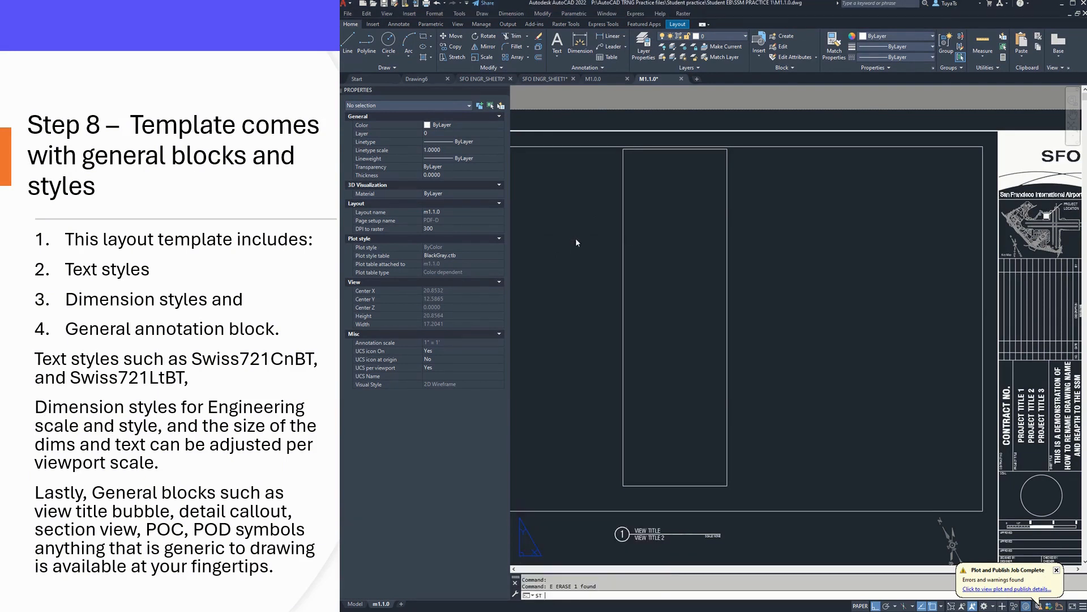
key("Return")
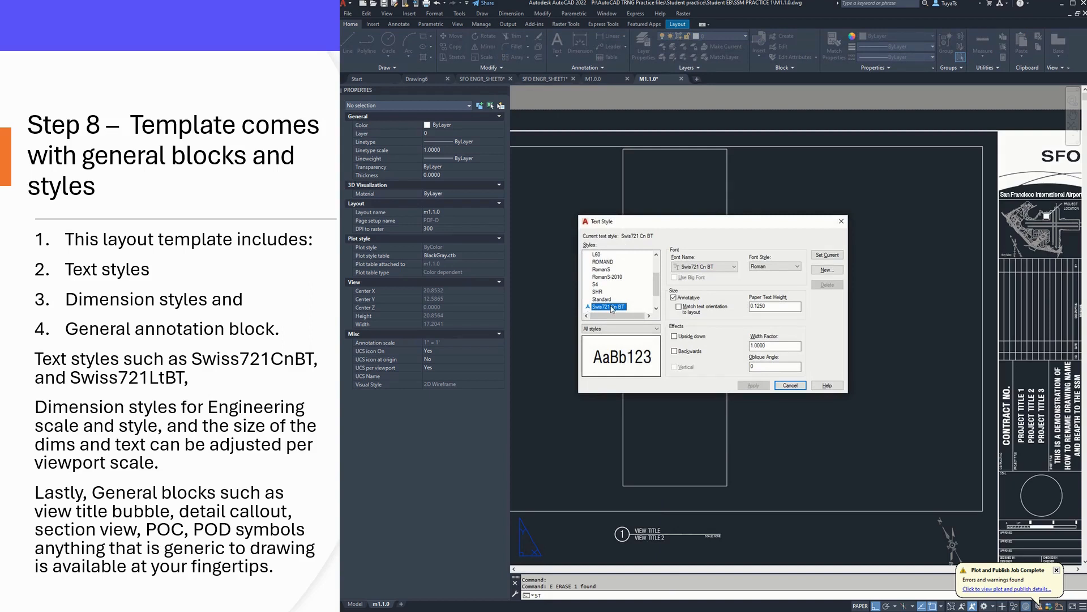
left_click(827, 255)
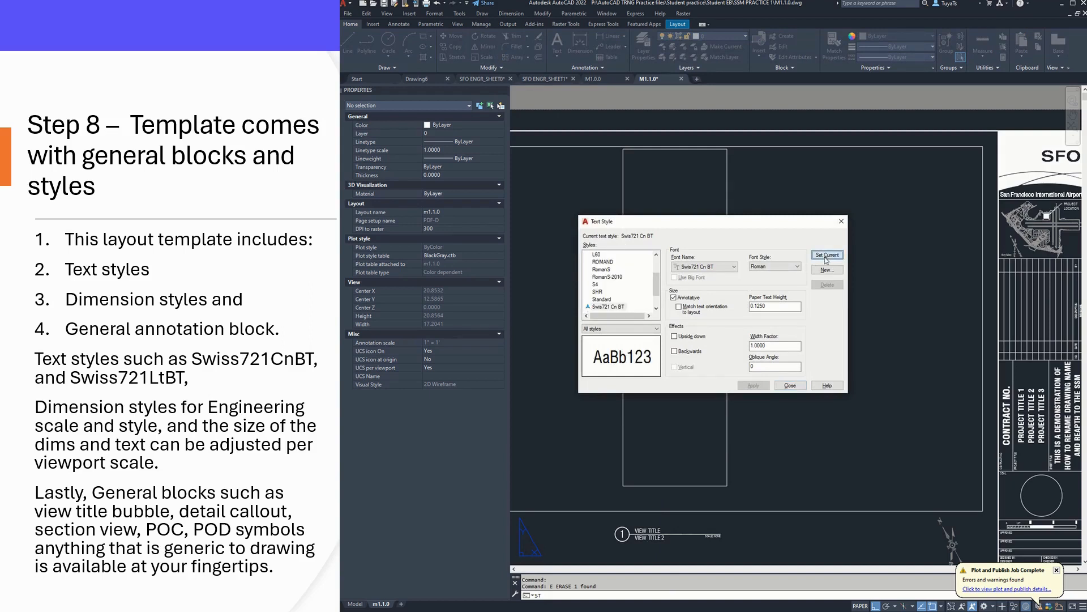
left_click(790, 387)
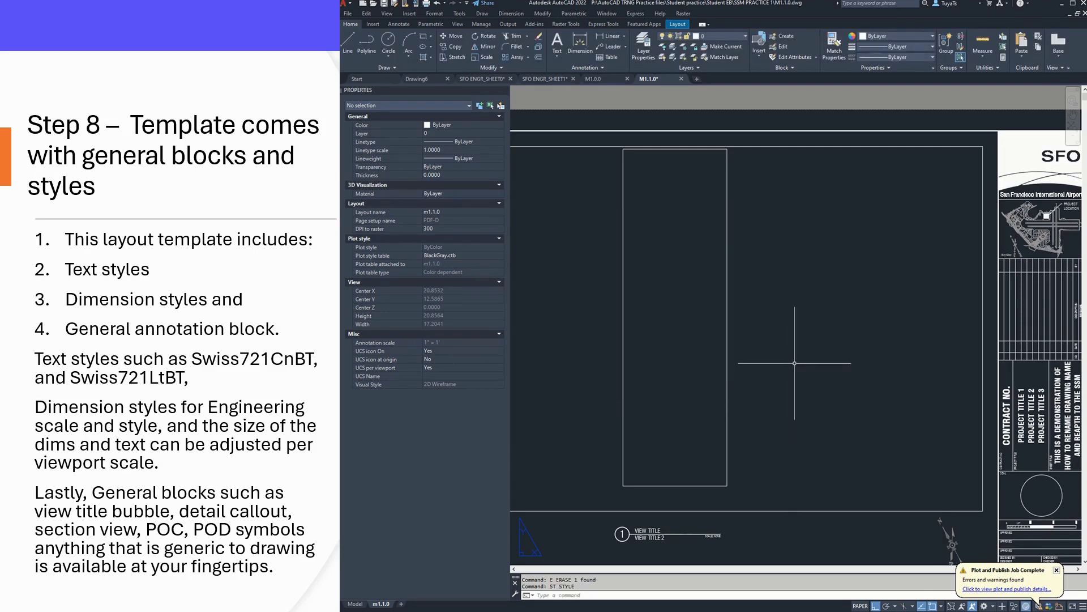
Add multiline text near the sheet's title block headed SHEET NOTES: with numbered notes SEE ARCHITECTURAL DRAWINGS., SEE ELECTRICAL DRAWINGS. and SEE CIVIL DRAWINGS
type("mt")
key("Return")
left_click(920, 172)
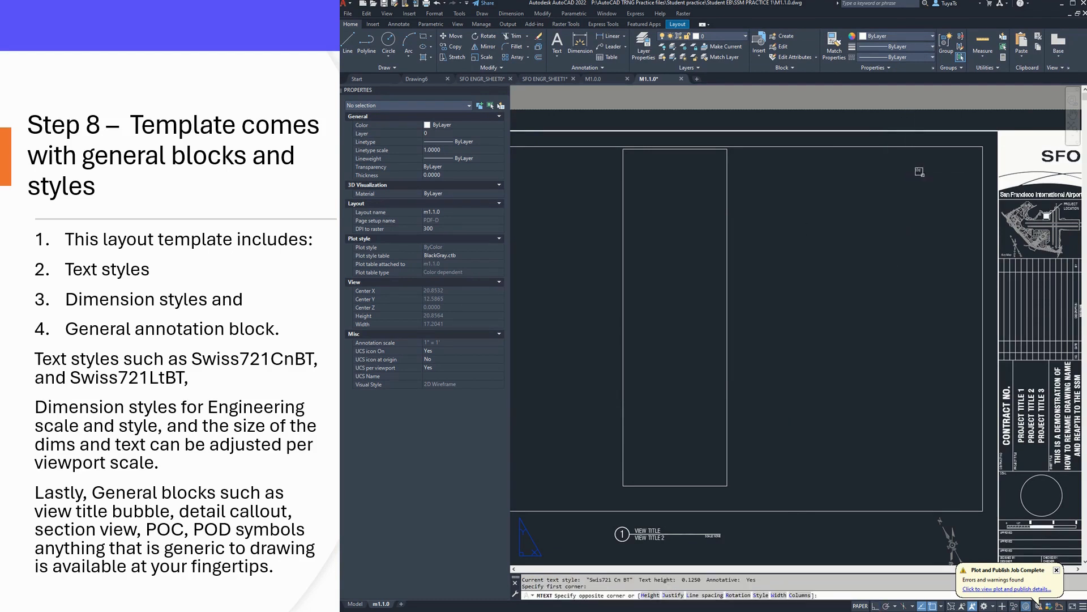
left_click(979, 189)
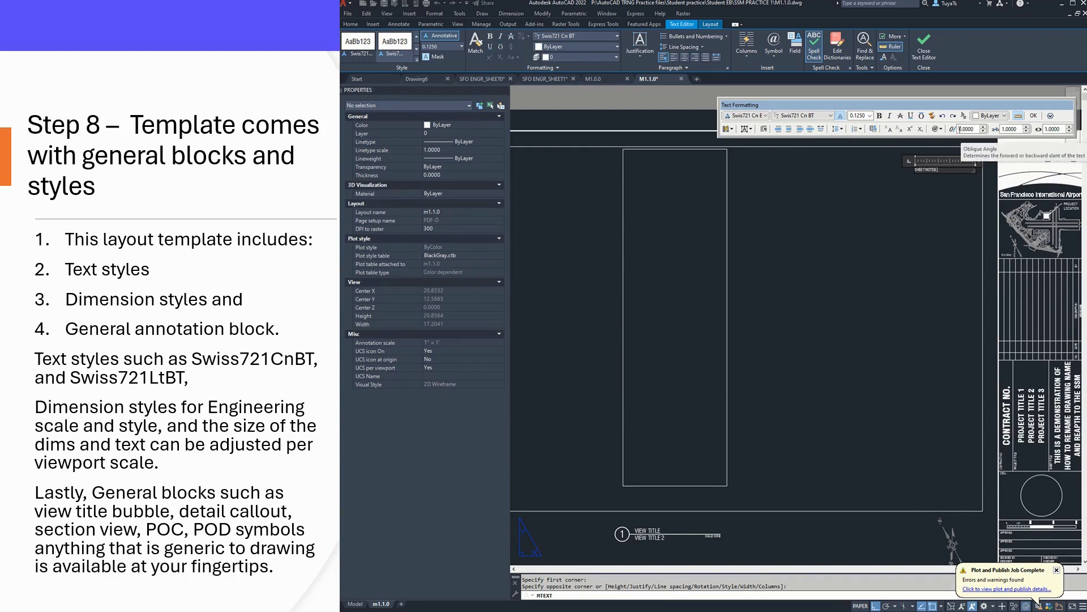
type("SHEET NOTES")
key("Return")
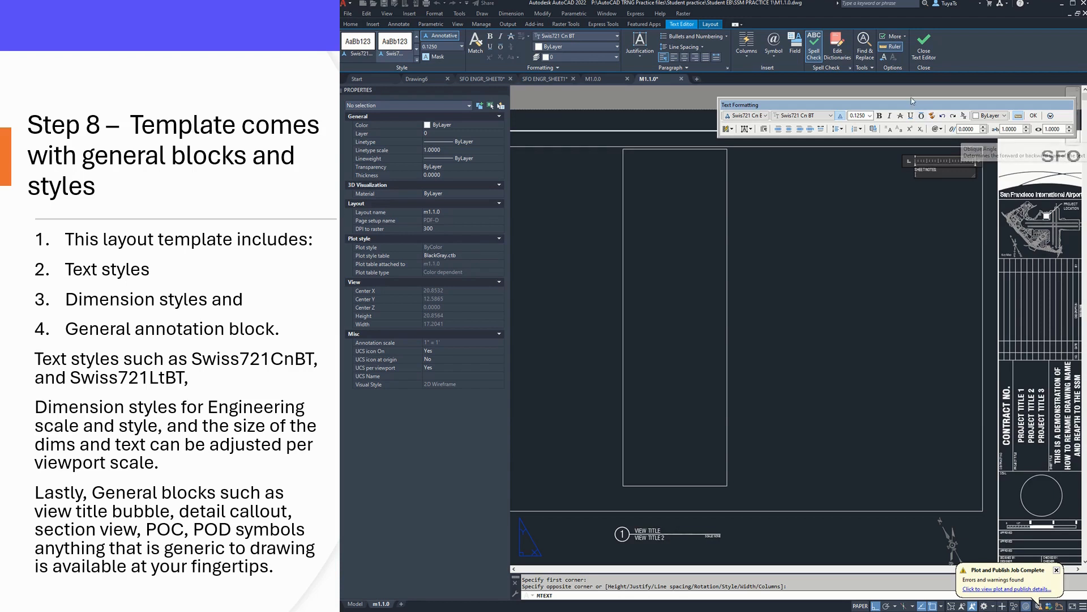
left_click(857, 129)
left_click(876, 159)
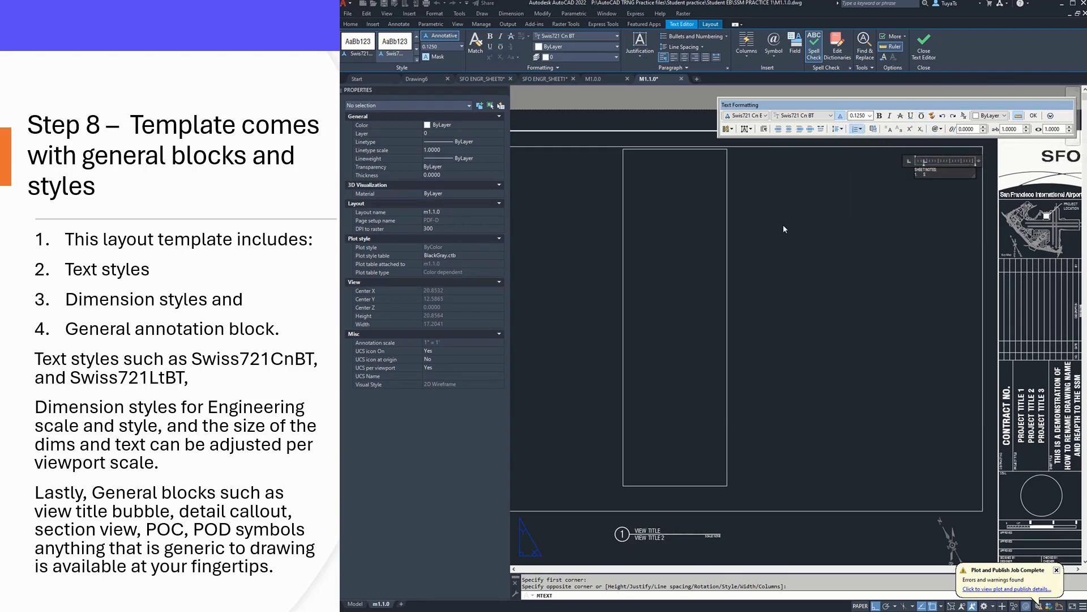
type("SEE ARCHITECTURAL DRAWINGS.")
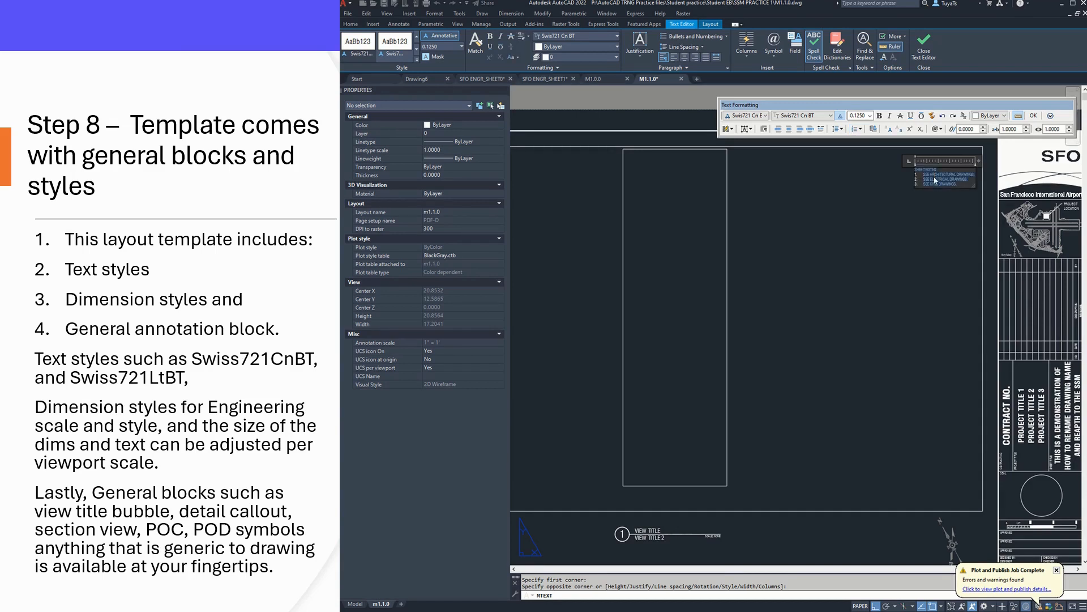
Try to adjust the paragraph settings of the whole sheet notes text and finish editing it
right_click(934, 178)
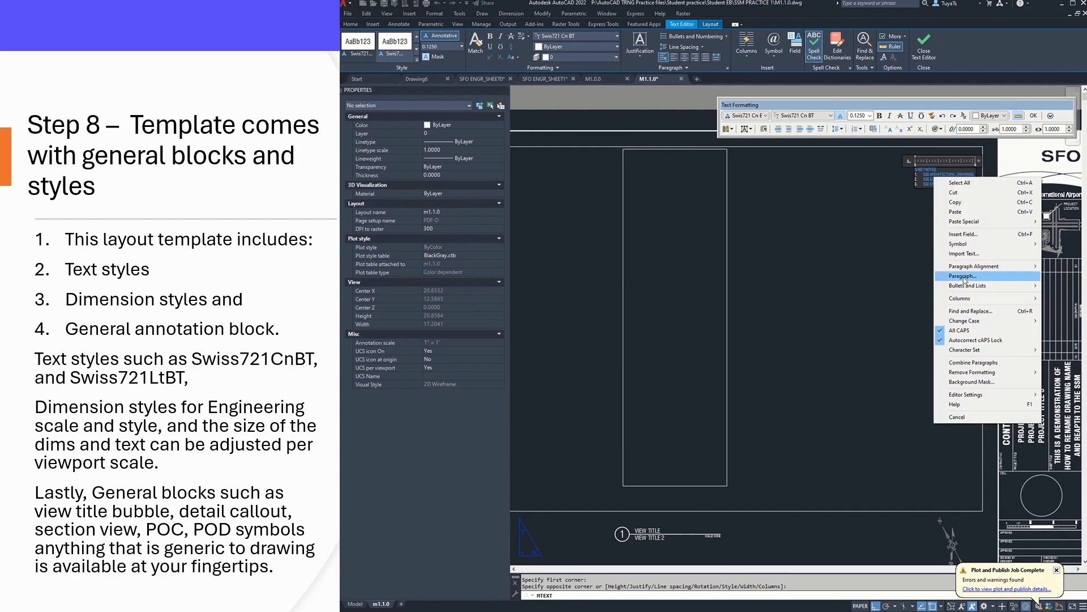
left_click(963, 276)
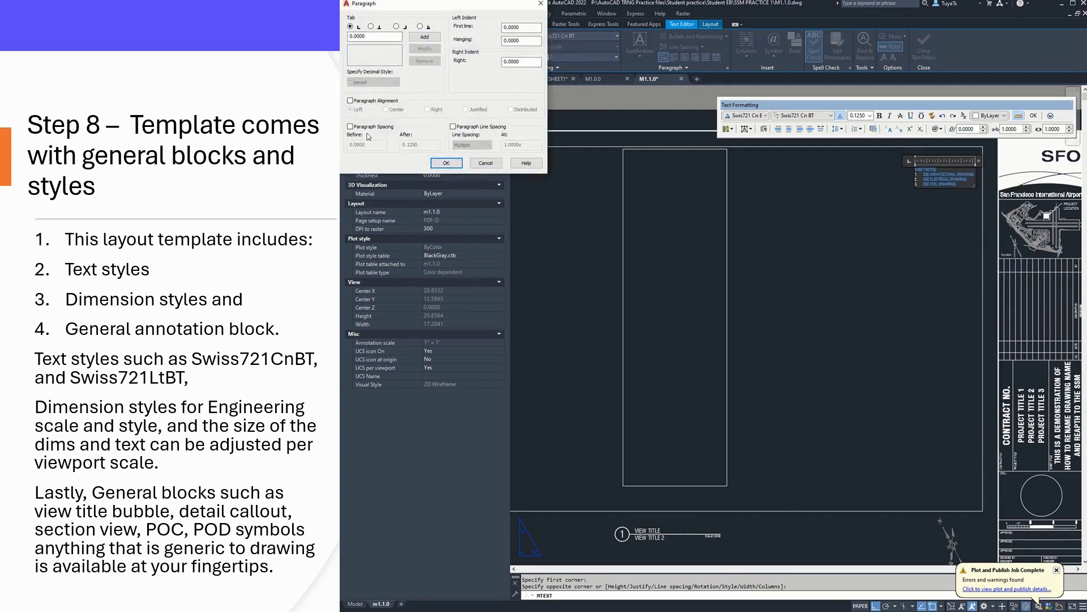
left_click(447, 164)
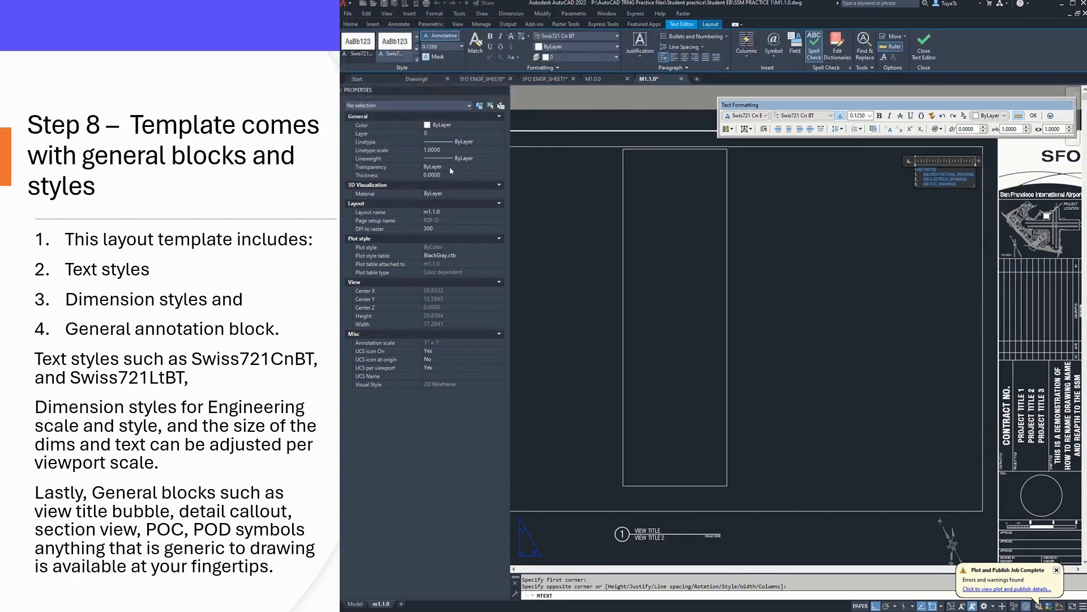
left_click(1034, 115)
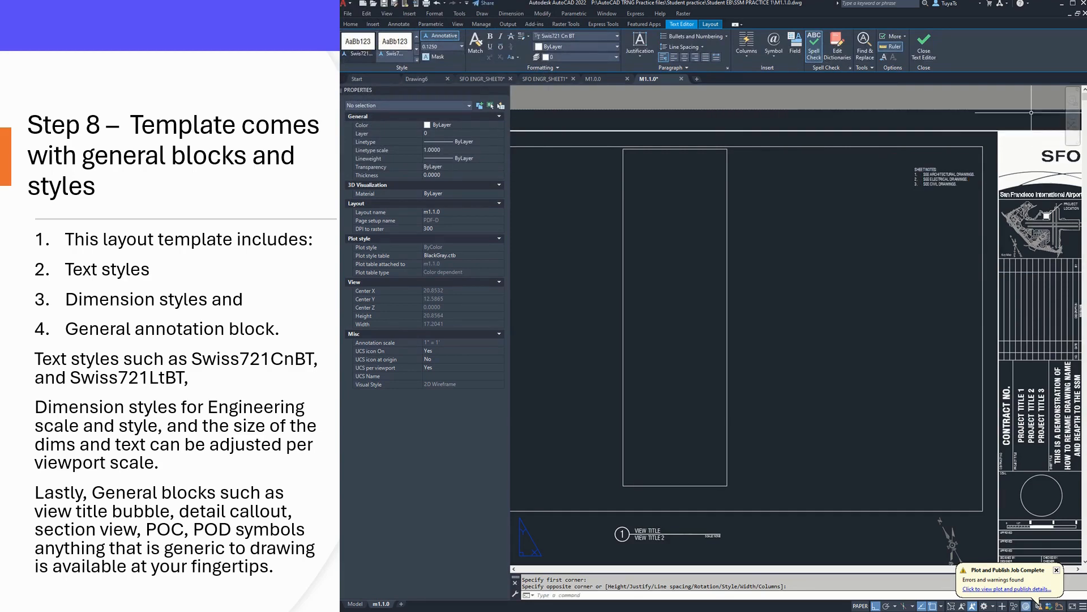
Enable paragraph spacing for all of the sheet notes text with 0.2500 after each paragraph
double_click(933, 166)
key("ctrl+a")
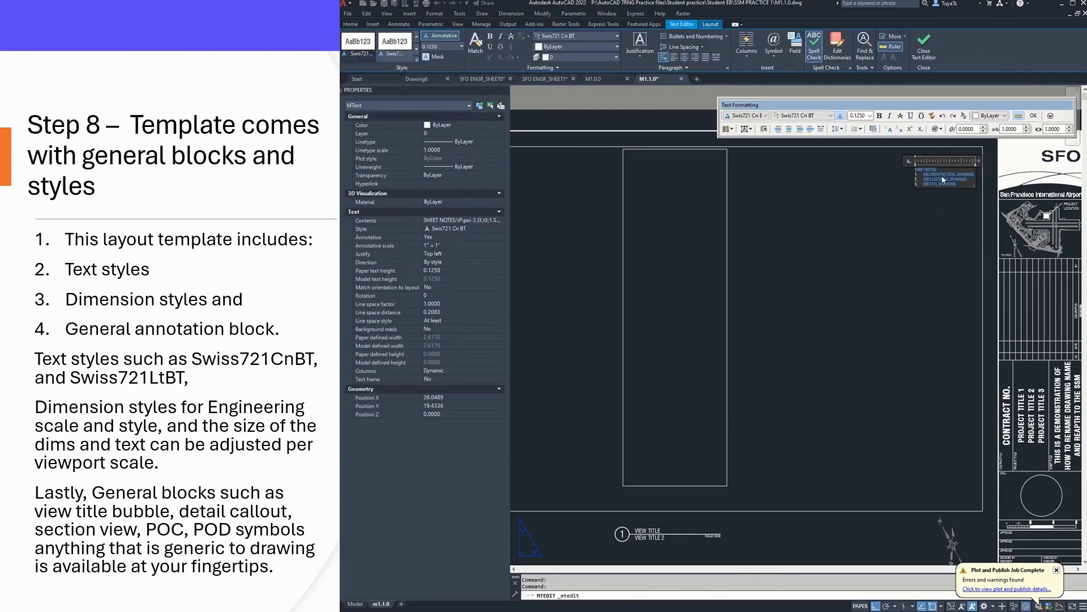
right_click(939, 176)
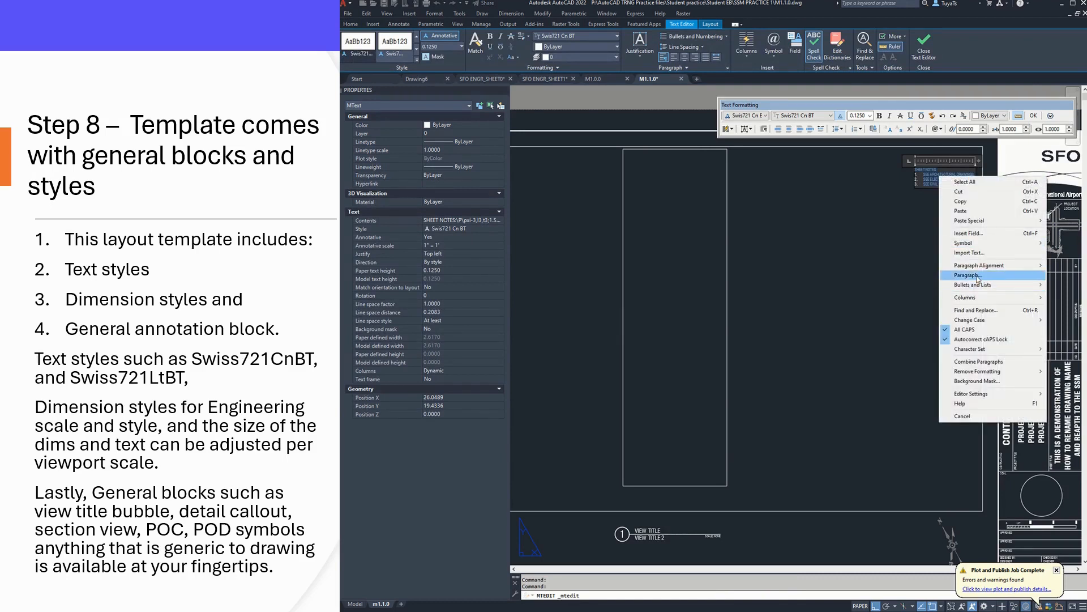
left_click(968, 275)
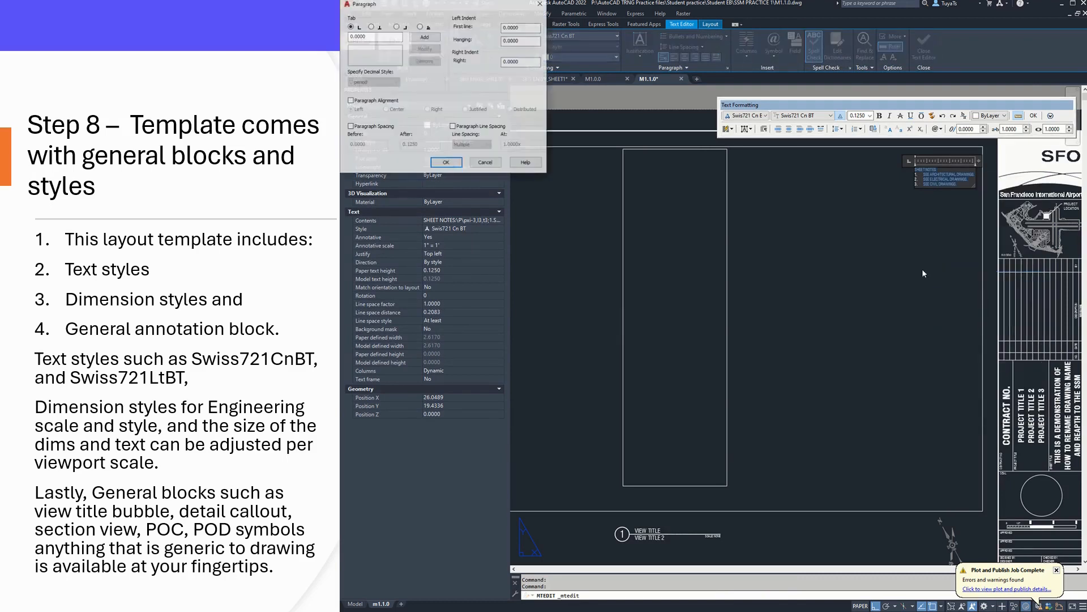
left_click(365, 130)
left_click(413, 145)
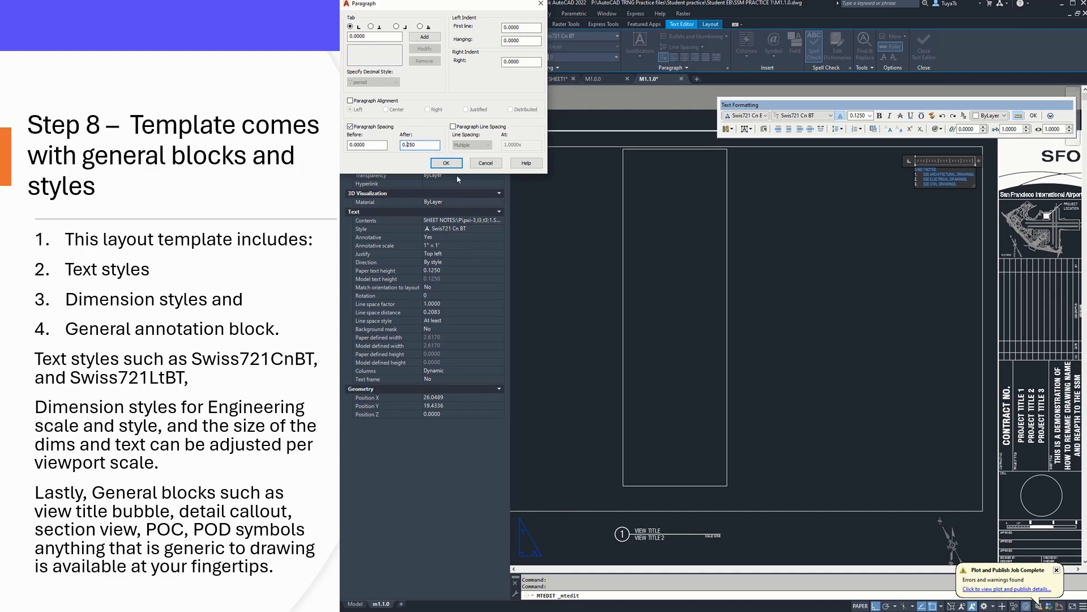
left_click(446, 163)
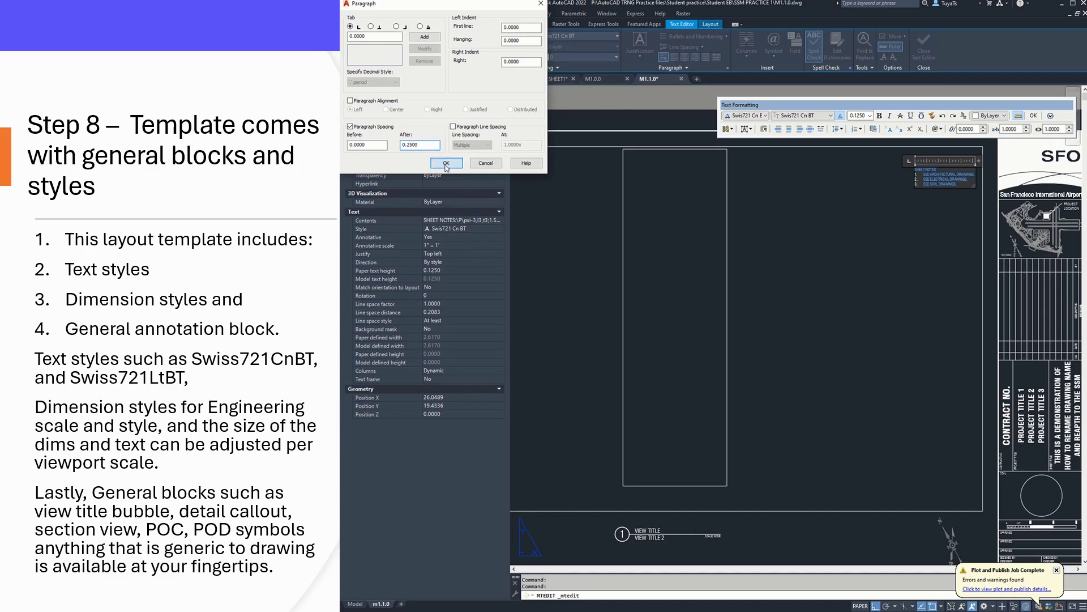
left_click(1036, 116)
Format the SHEET NOTES: heading as bold and underlined, in font Swis721 LtCn BT with height 0.1875
scroll(918, 193, "up", 4)
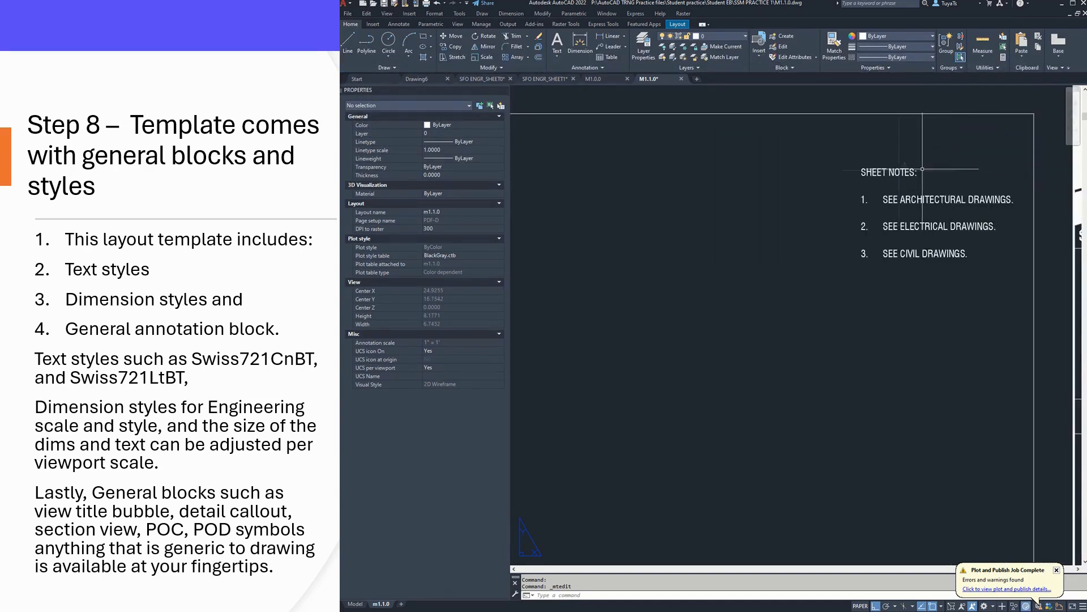
double_click(921, 172)
left_click_drag(922, 173, 827, 173)
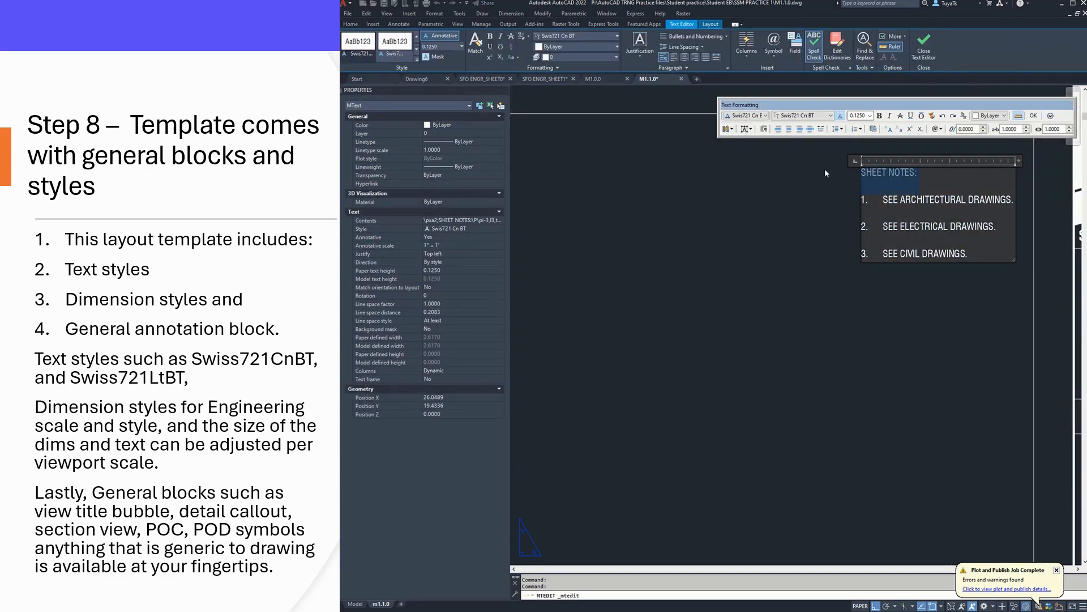
left_click(879, 116)
left_click(910, 116)
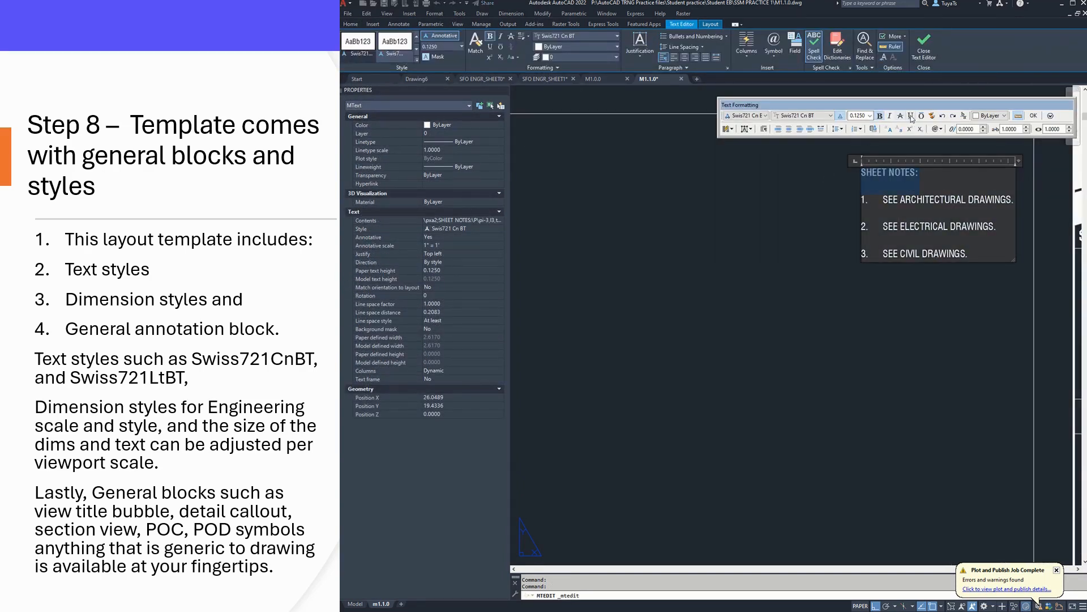
left_click(831, 116)
left_click(825, 148)
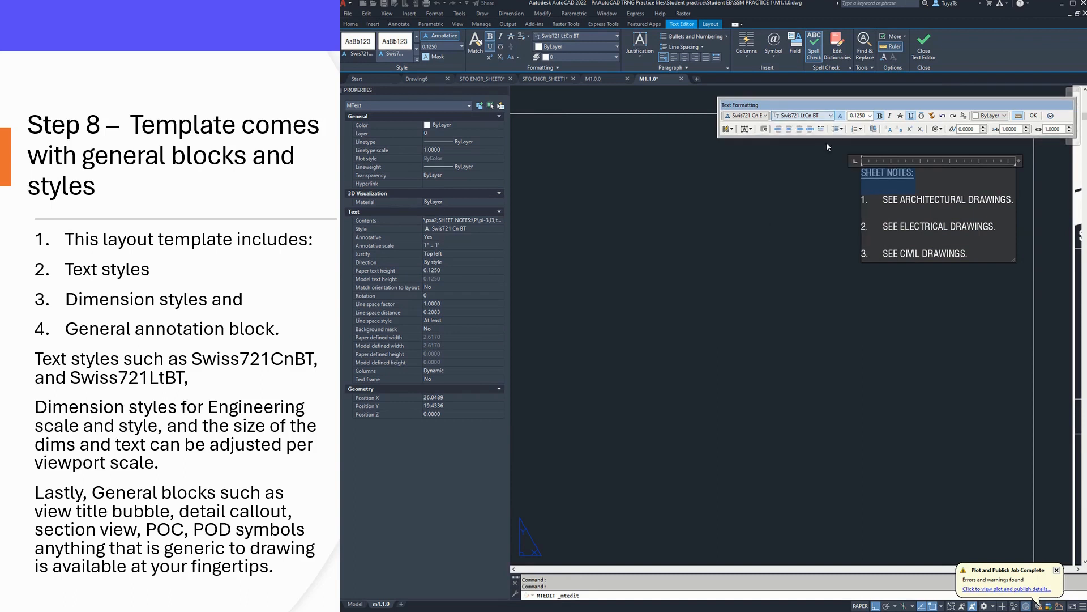
left_click(865, 116)
type("0")
left_click(1030, 116)
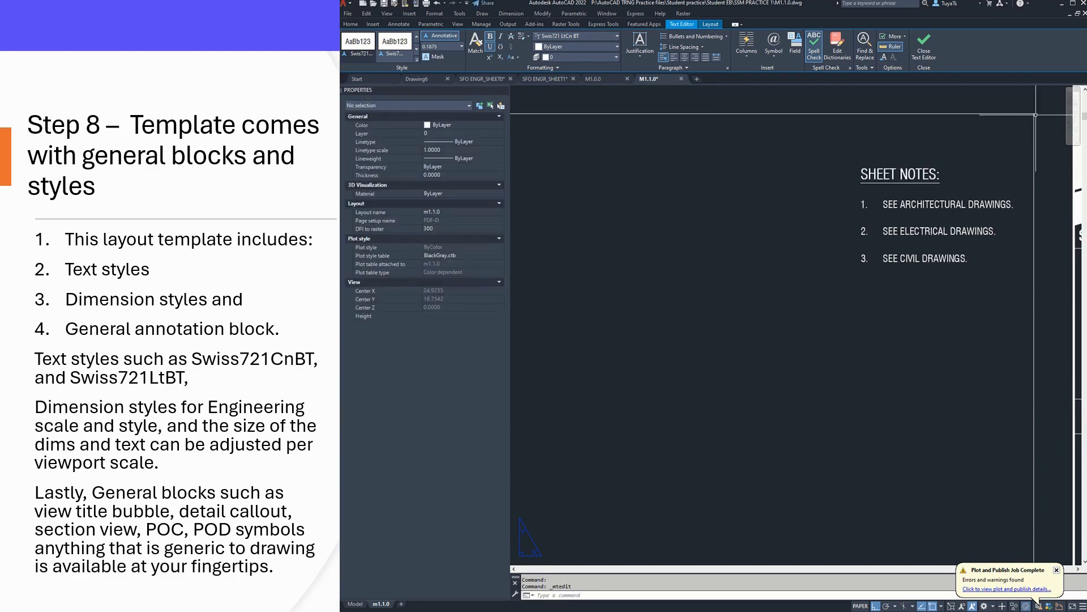
double_click(899, 177)
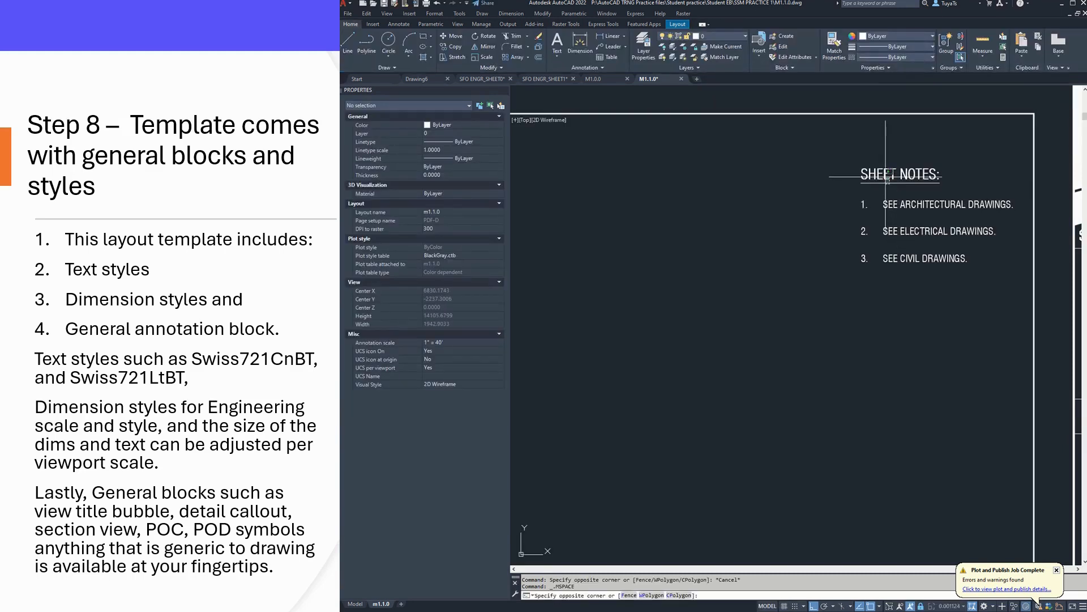
left_click(879, 185)
left_click(1049, 203)
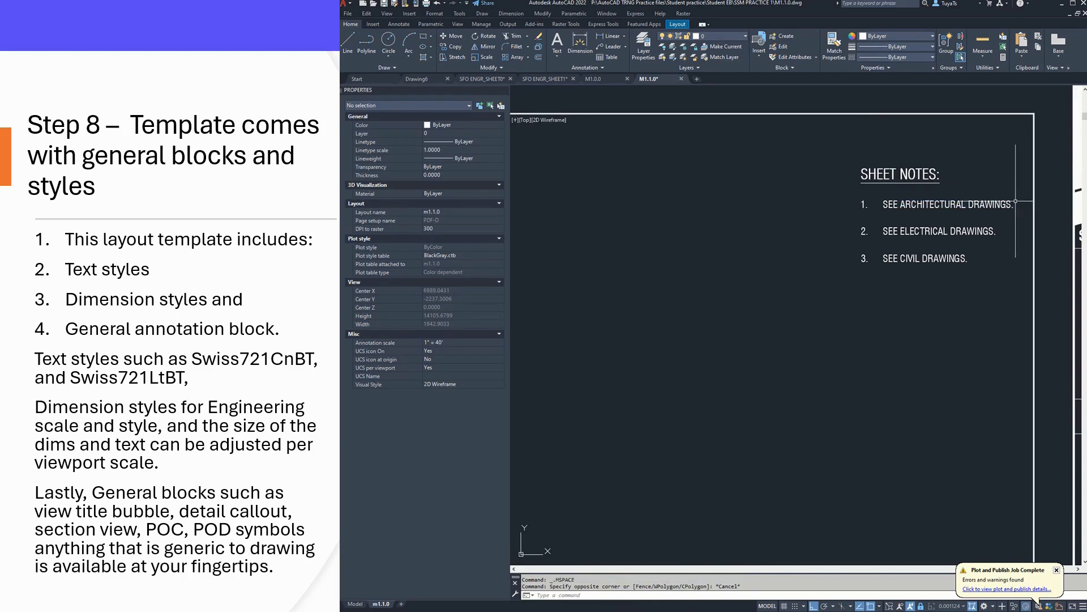
double_click(1048, 204)
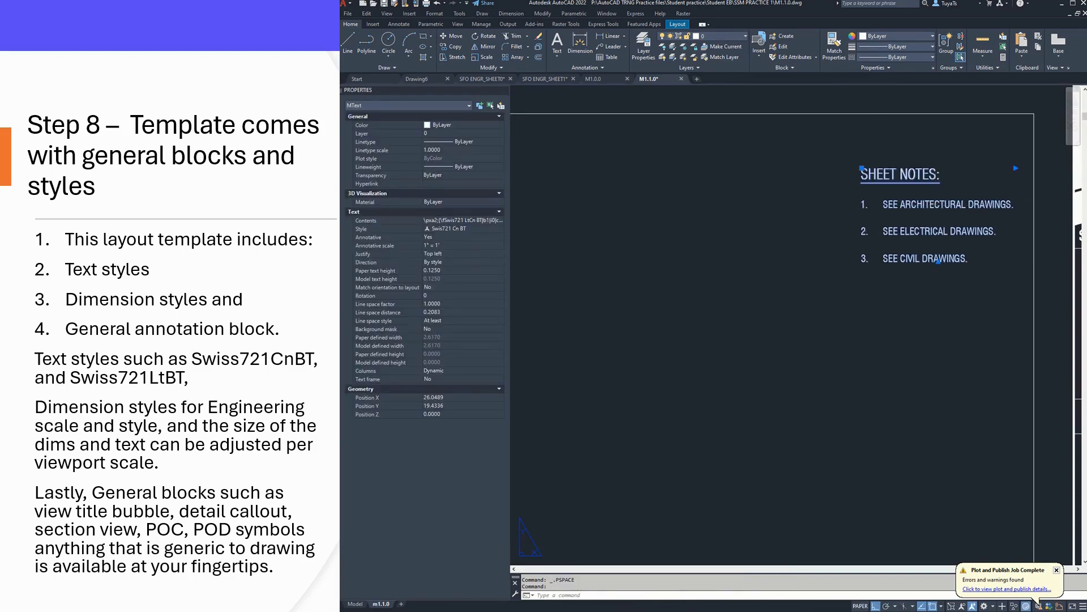
Reduce the after-paragraph spacing of the three numbered sheet notes below the heading and finish editing the text
double_click(940, 201)
left_click_drag(882, 202, 944, 245)
right_click(944, 245)
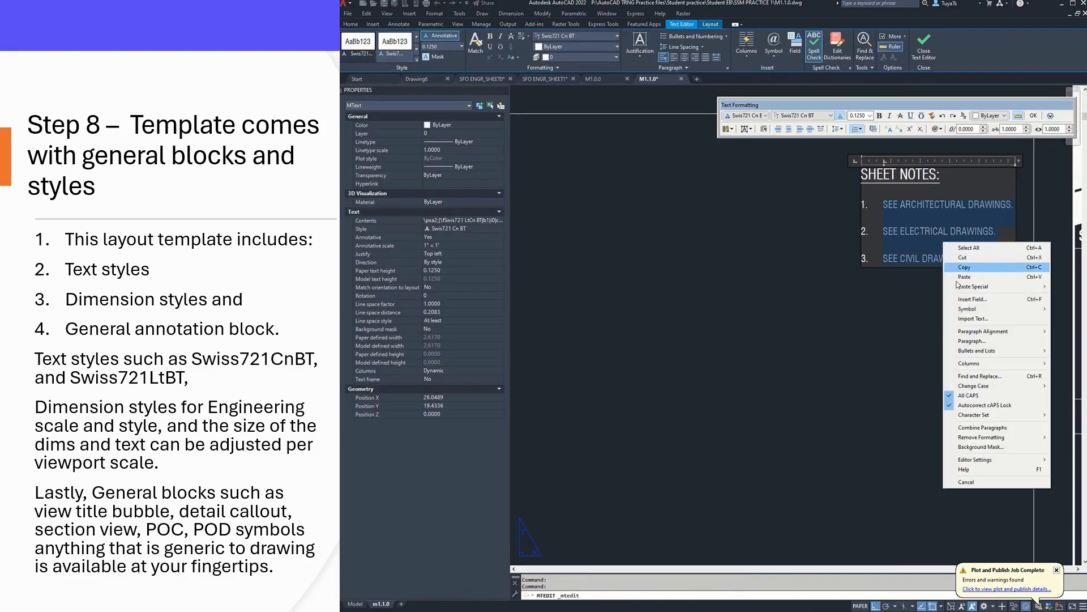
left_click(965, 341)
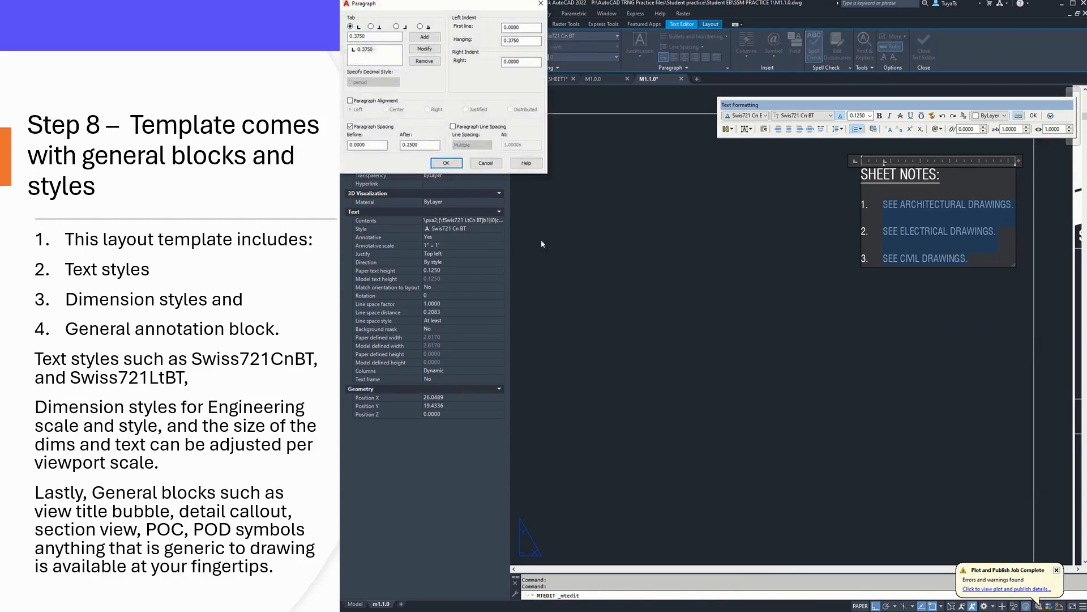
left_click(406, 145)
key("Return")
left_click(1034, 116)
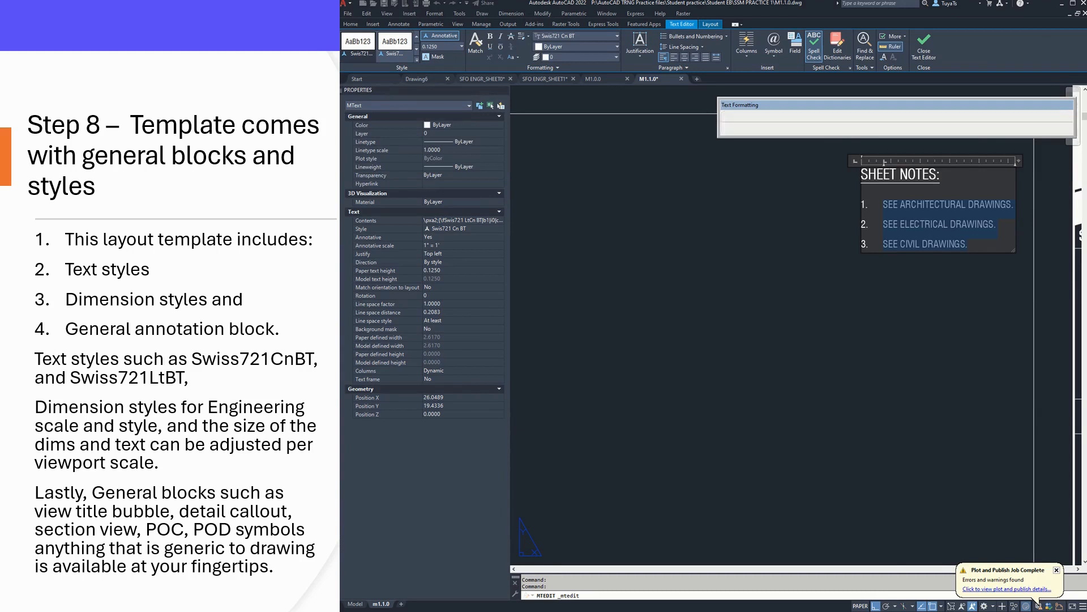
scroll(1002, 167, "down", 4)
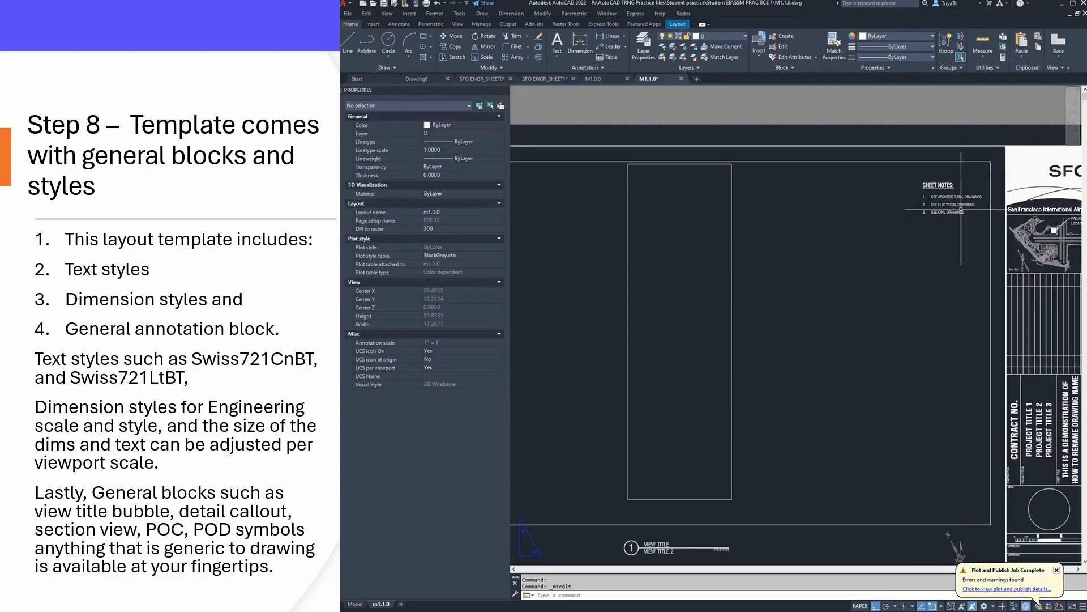
Activate the sheet's viewport and set SFO-DIM-ENGR-UNITS as the current dimension style
double_click(826, 196)
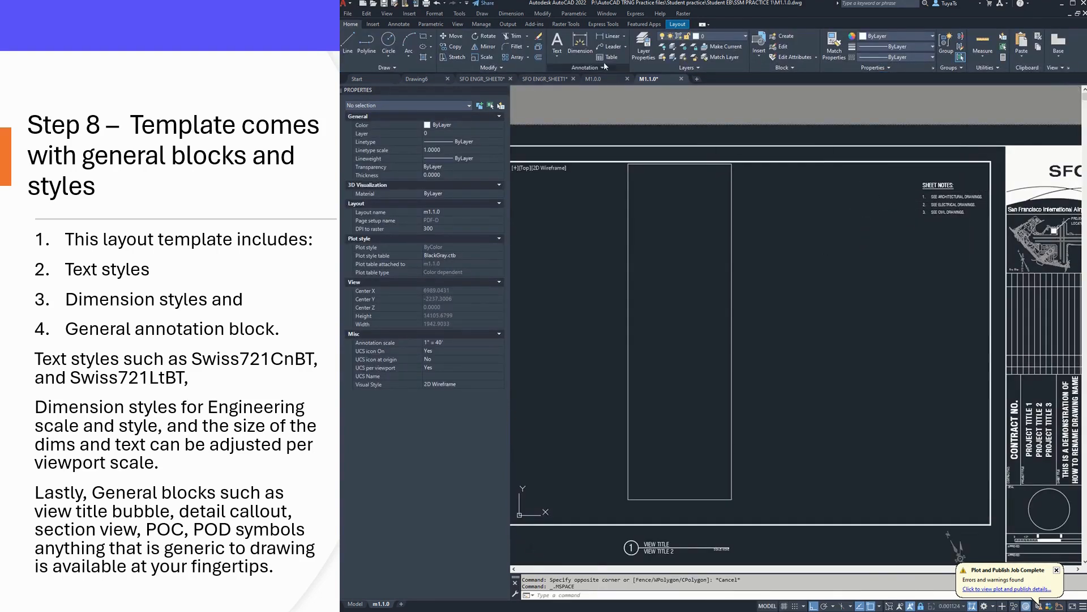
type("D")
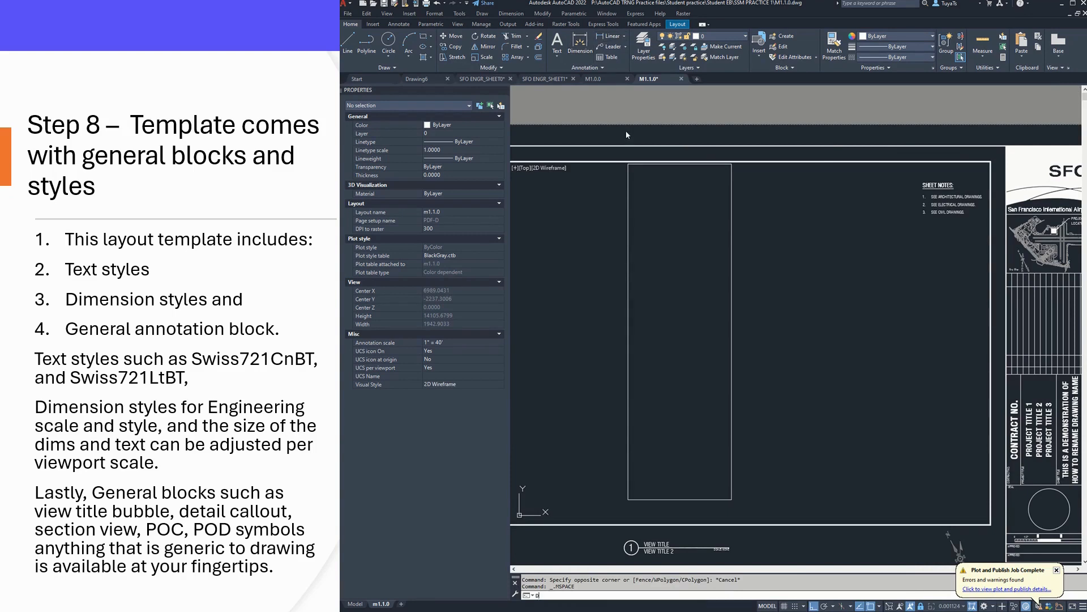
type("IMSTY")
key("Return")
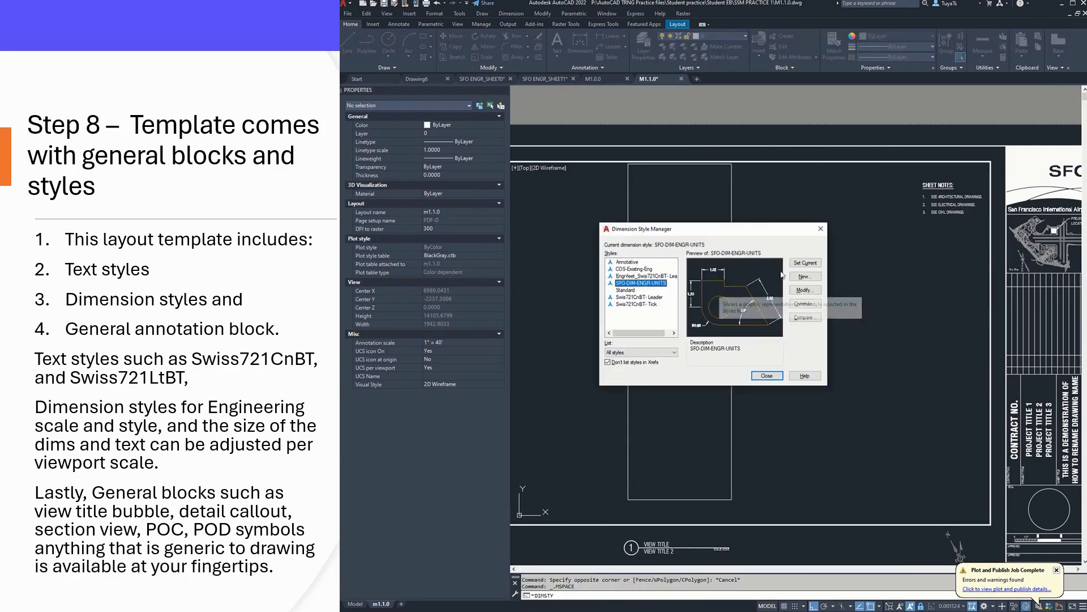
left_click(805, 264)
left_click(764, 376)
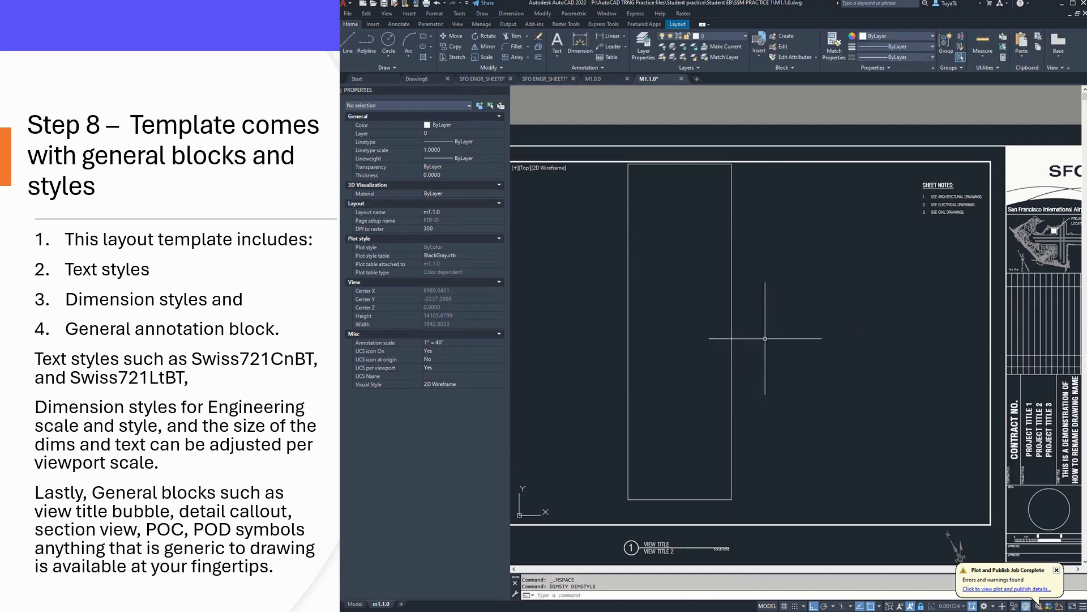
Add linear dimensions for the width along the rectangle's lower edge and the height beside its right edge
left_click(611, 40)
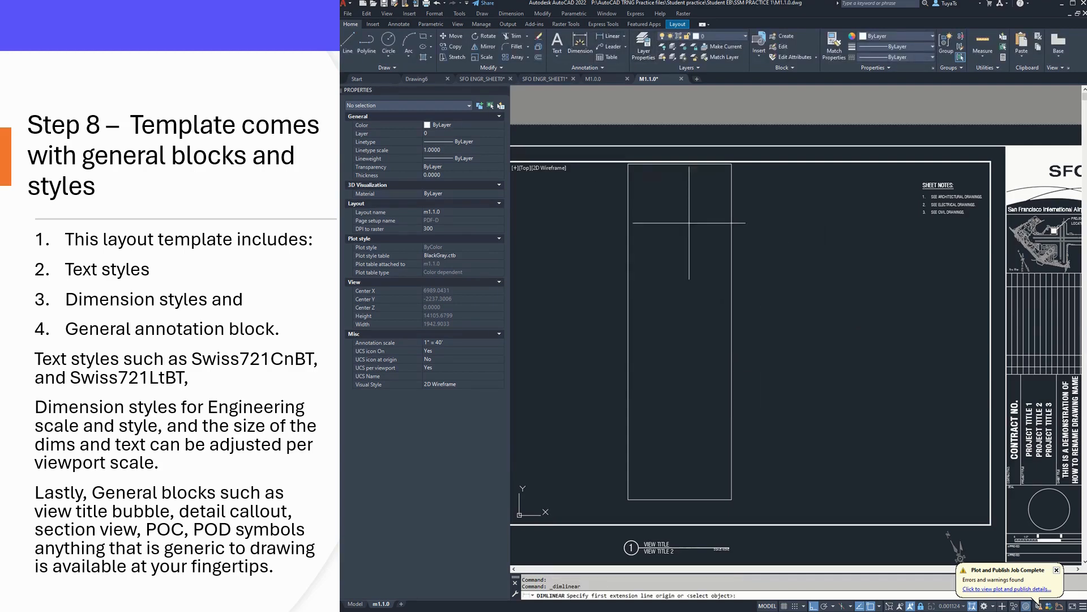
left_click(627, 500)
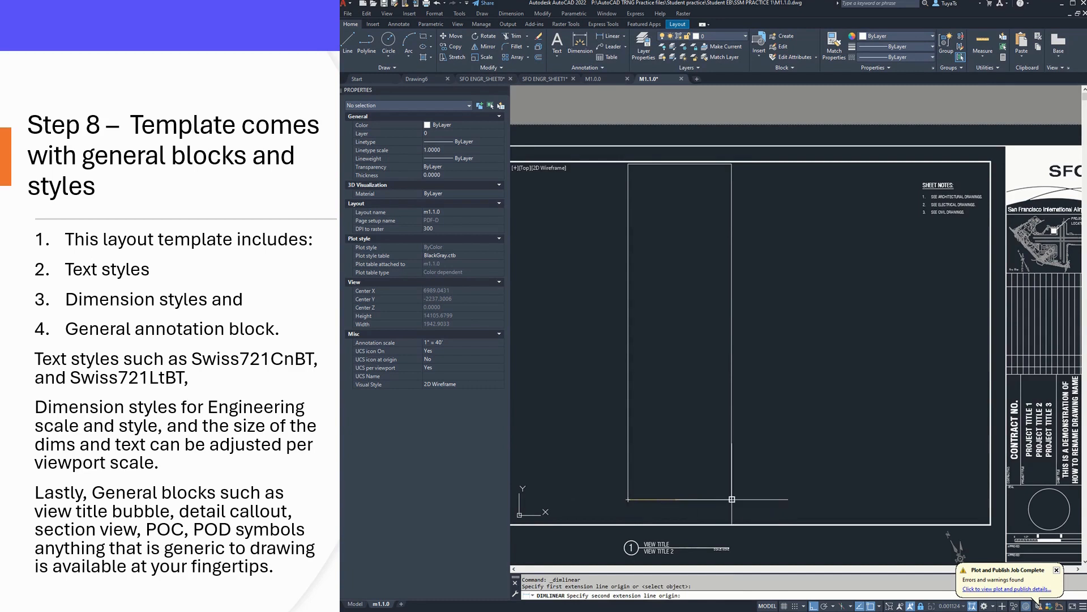
left_click(731, 499)
left_click(684, 506)
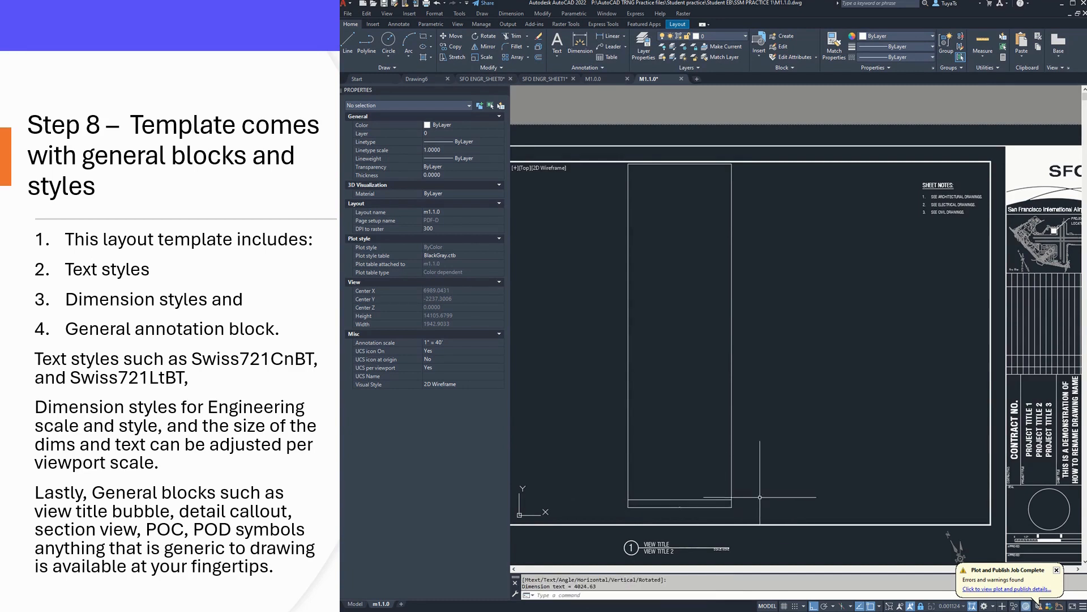
key("Return")
left_click(732, 500)
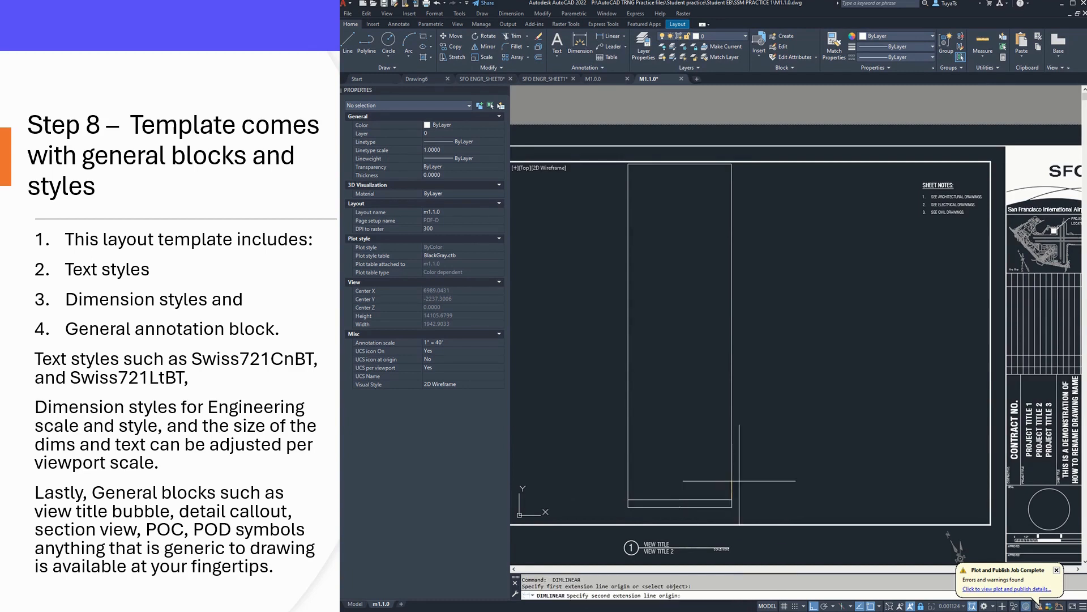
left_click(731, 165)
left_click(750, 260)
Examine the properties and appearance of the vertical dimension beside the rectangle
left_click(750, 261)
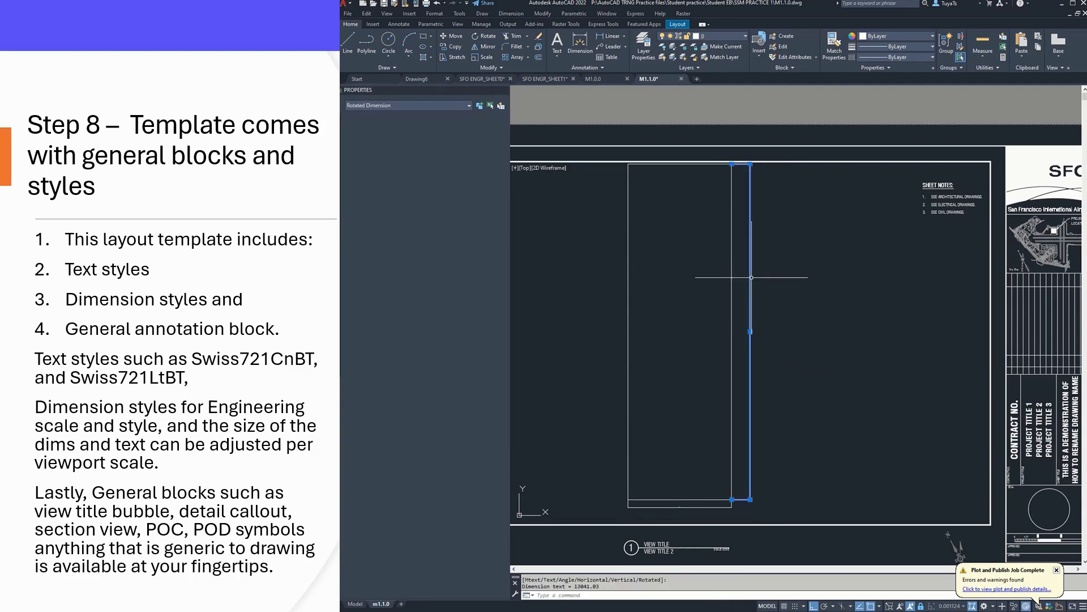
scroll(465, 418, "down", 3)
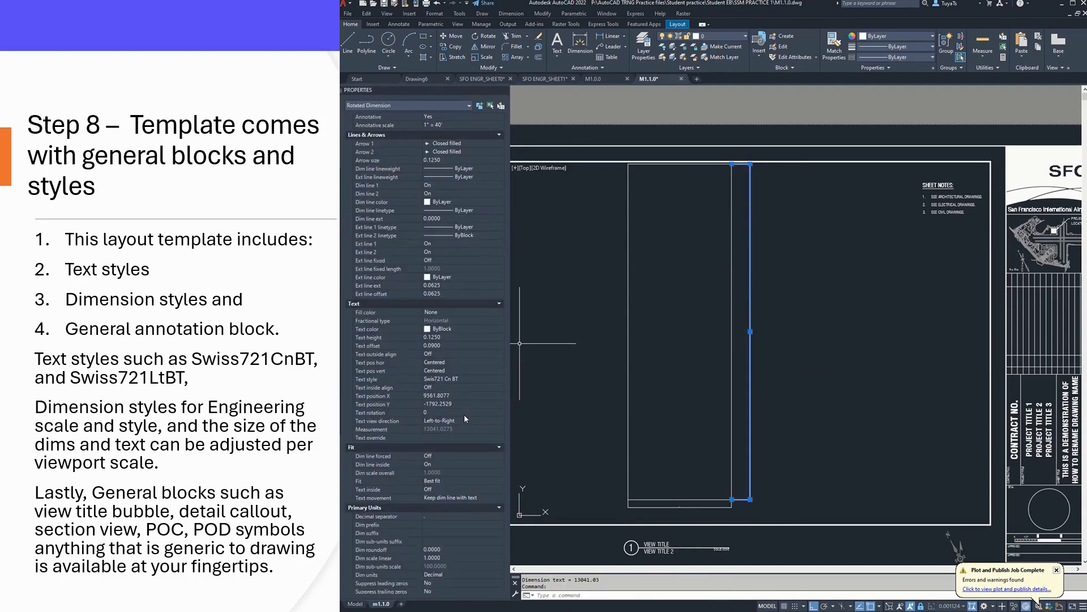
scroll(739, 330, "up", 4)
scroll(770, 328, "up", 3)
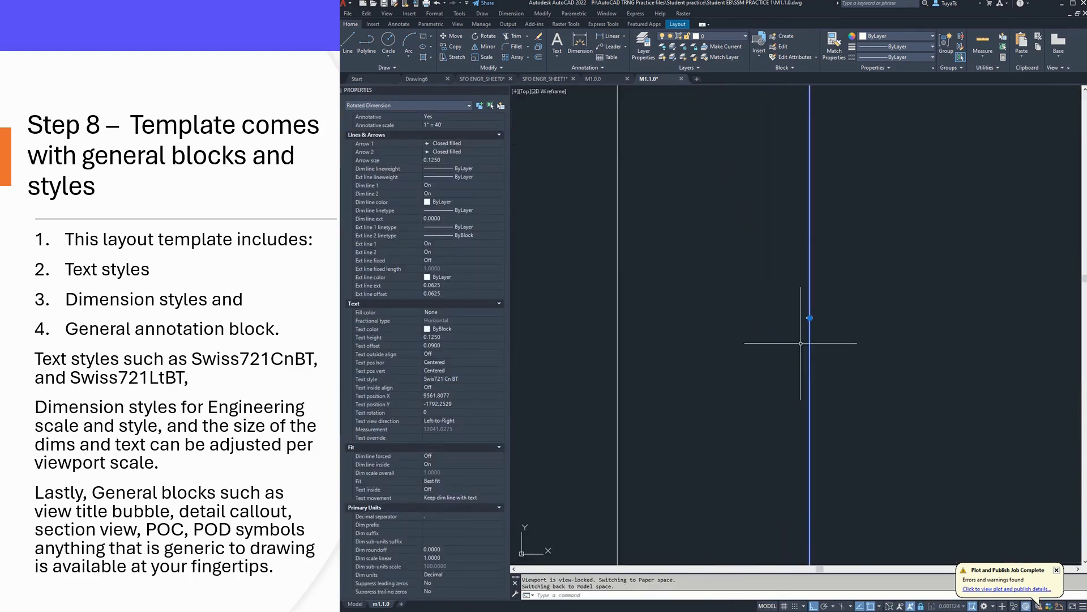
scroll(766, 350, "down", 5)
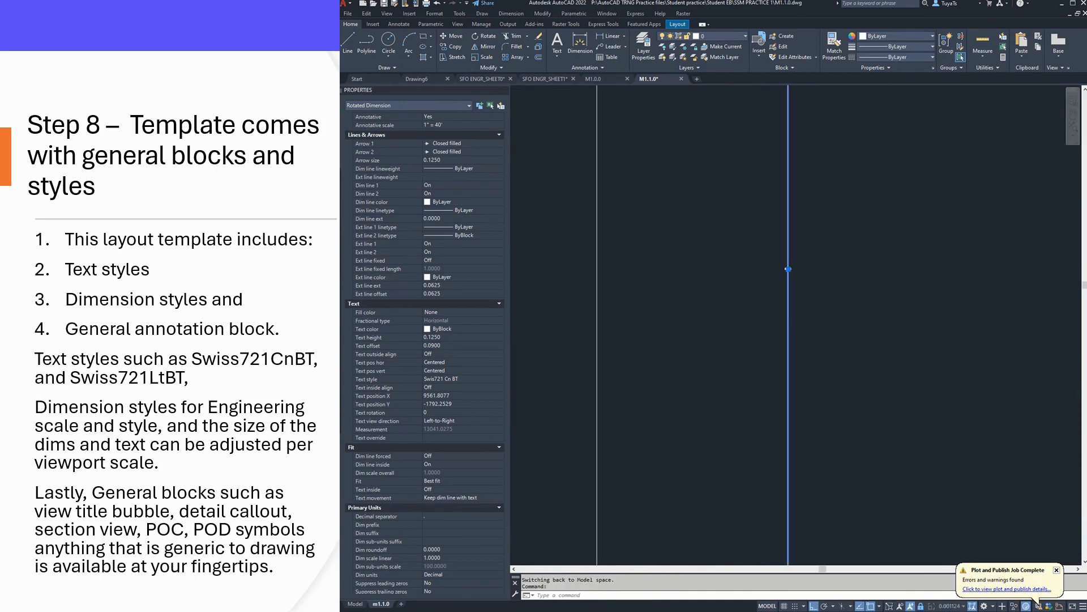
Delete both linear dimensions around the rectangle in the viewport and return to paper space
double_click(740, 471)
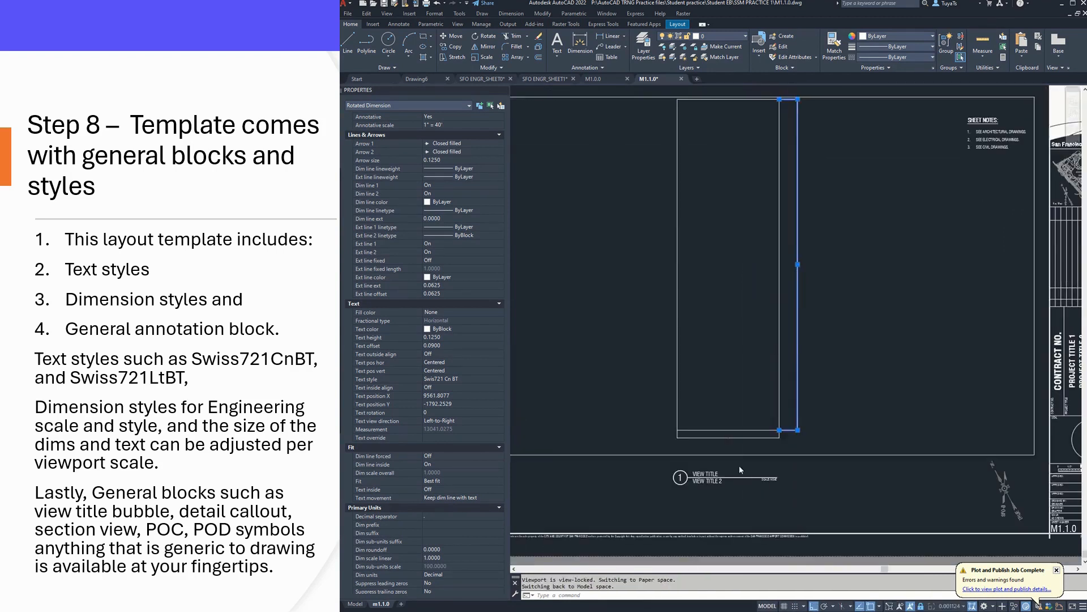
scroll(779, 441, "up", 8)
double_click(807, 389)
left_click(807, 357)
left_click(762, 373)
key("Escape")
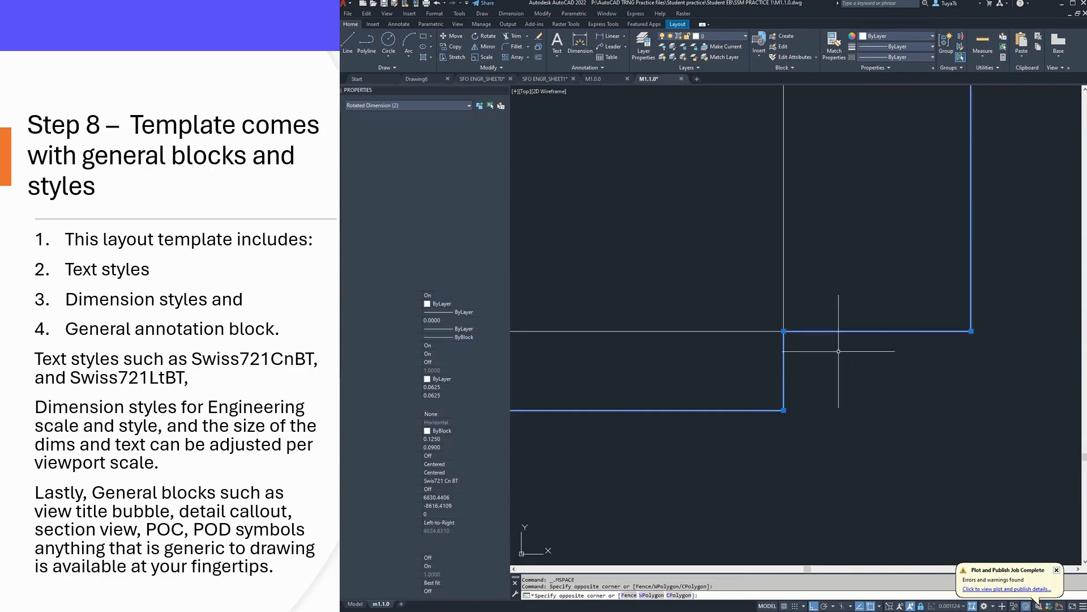
scroll(818, 459, "down", 4)
double_click(818, 457)
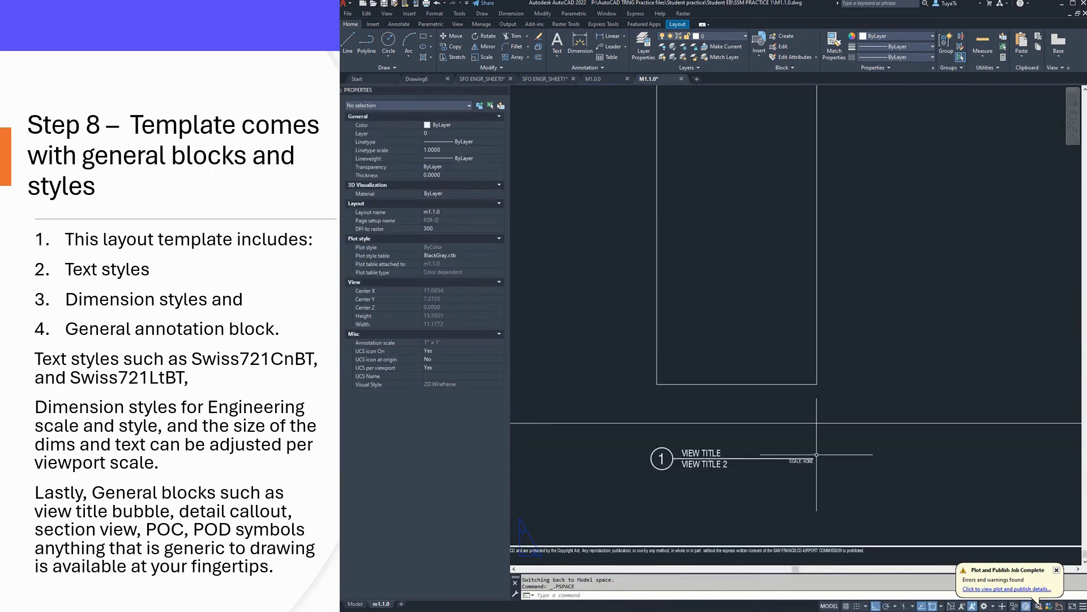
Look through the template's blocks available for insertion in the current drawing and close the block library
type("I")
key("Return")
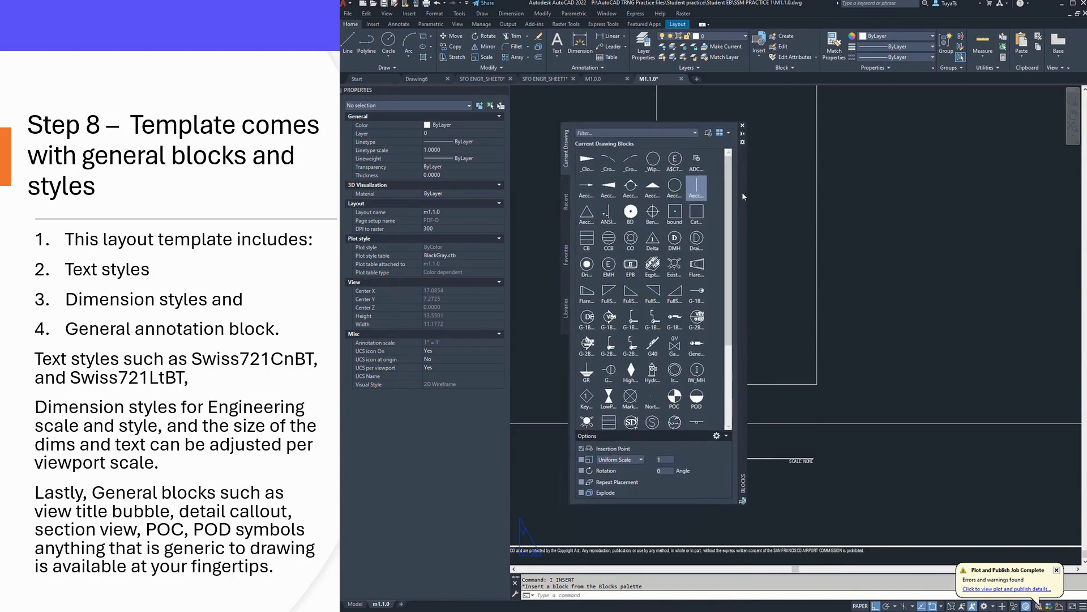
scroll(672, 290, "down", 4)
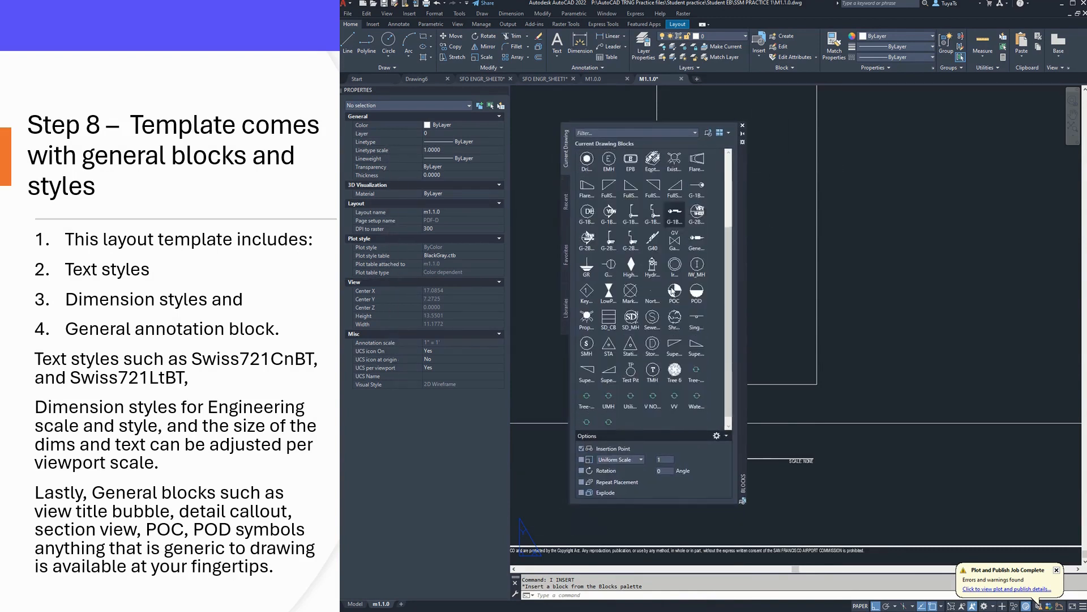
scroll(672, 290, "up", 4)
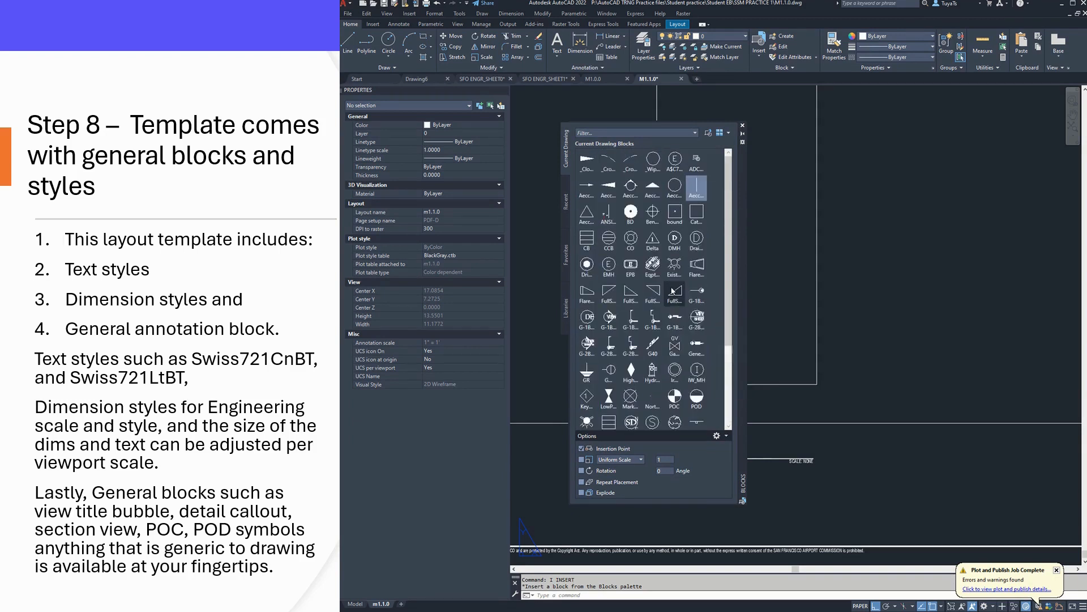
left_click(743, 127)
Copy the general notes, scope of work, symbol legend and abbreviations from the sample project's G0.0.0 sheet with base point 0,0,0
mouse_move(734, 21)
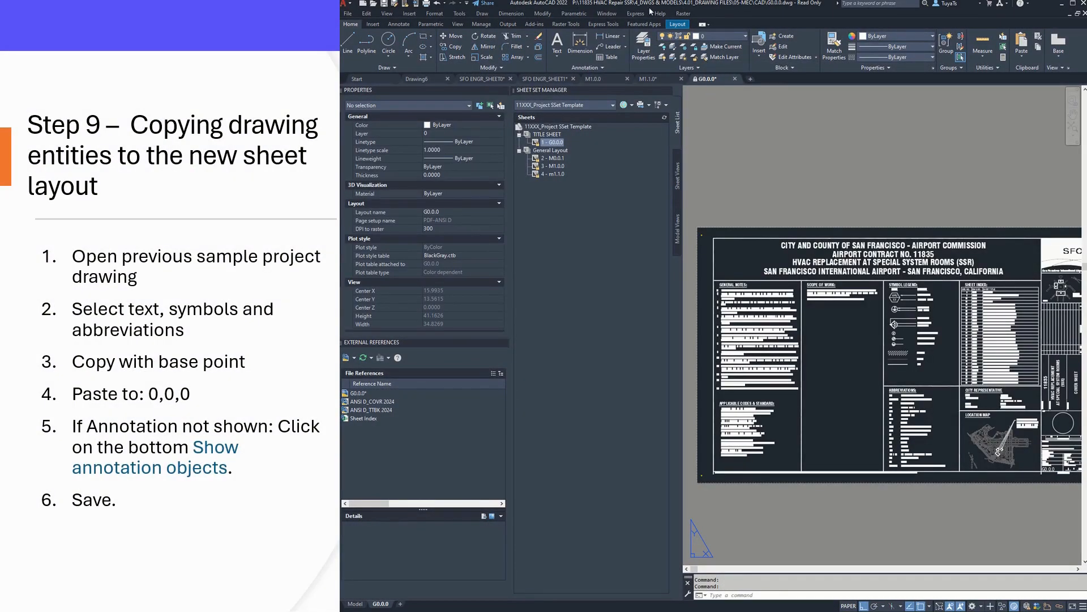
left_click(706, 270)
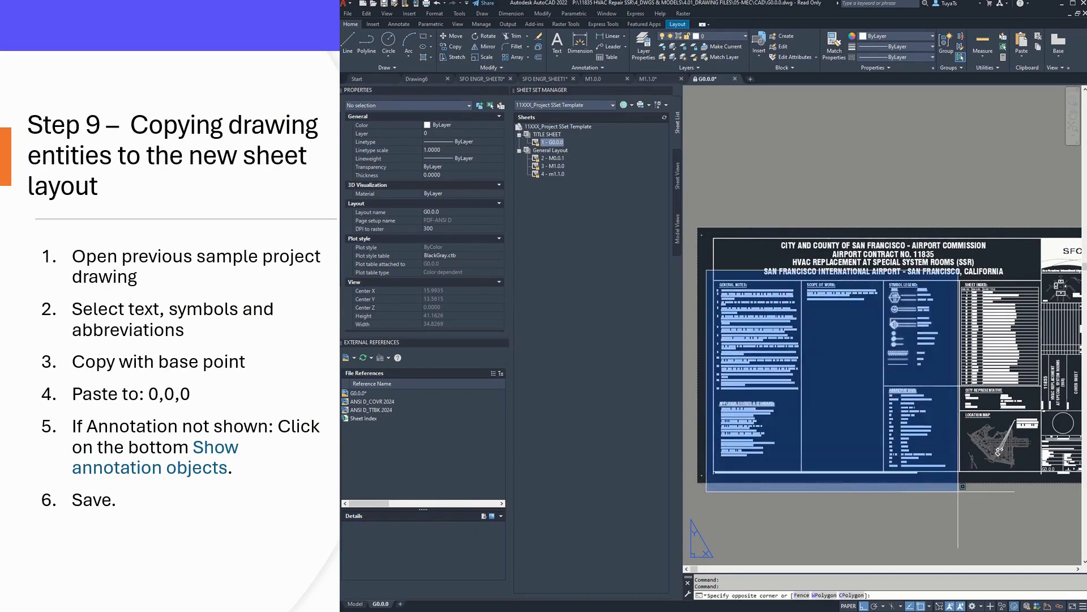
left_click(1014, 545)
right_click(923, 476)
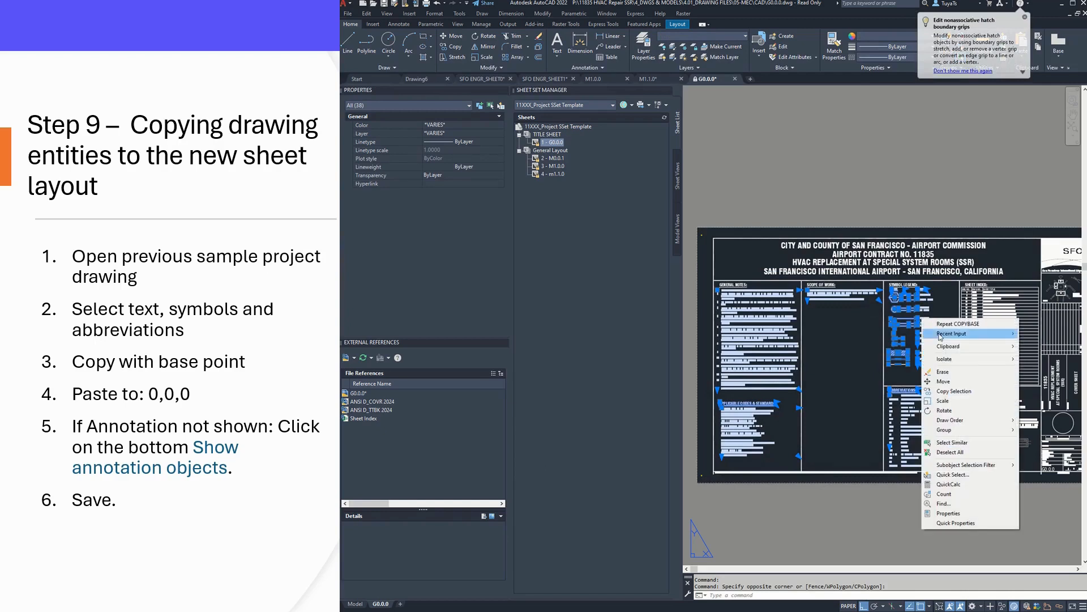
mouse_move(969, 346)
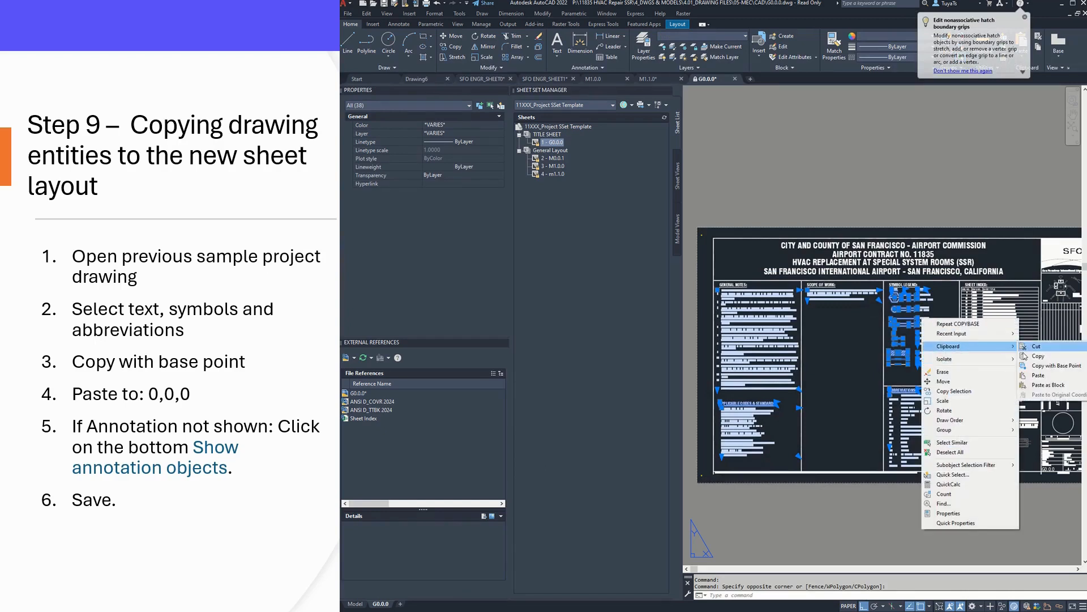
left_click(1038, 365)
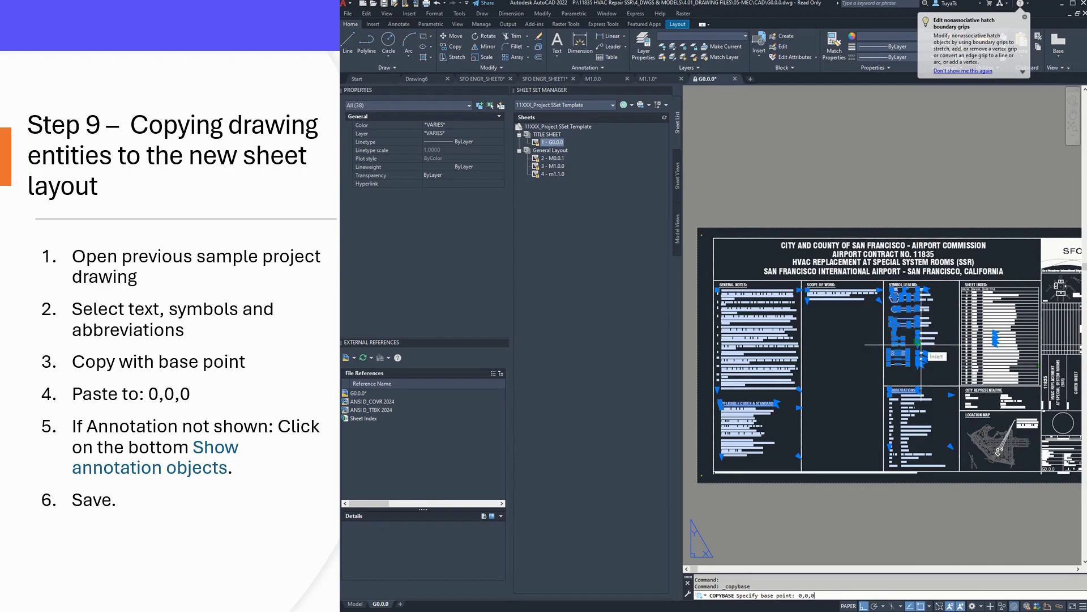
key("Return")
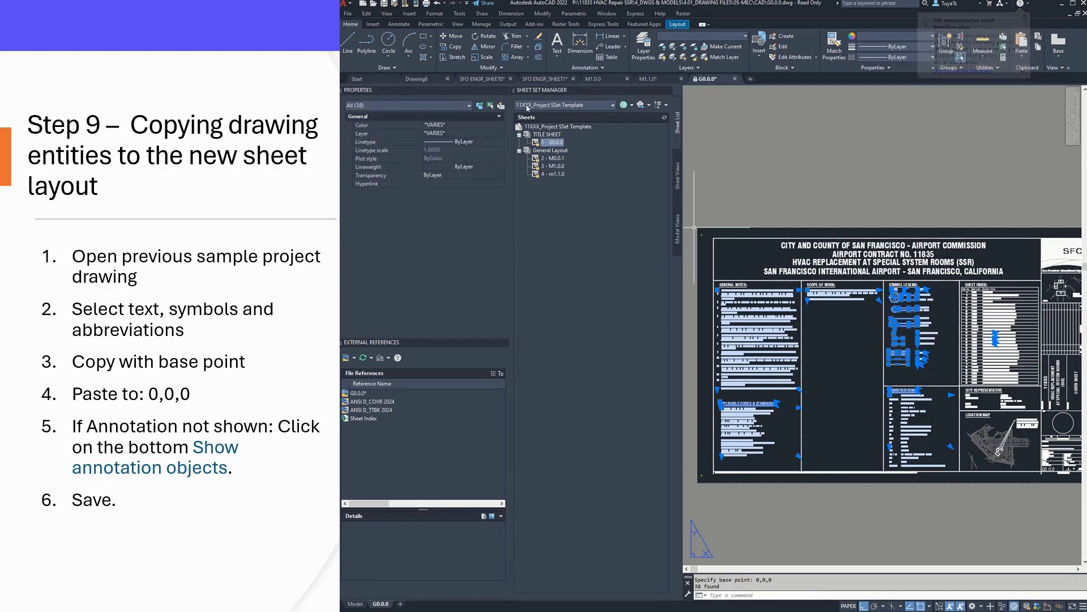
Paste the copied notes, symbols and abbreviations into the SFO ENGR_SHEET0 drawing's cover sheet at their original coordinates
left_click(558, 105)
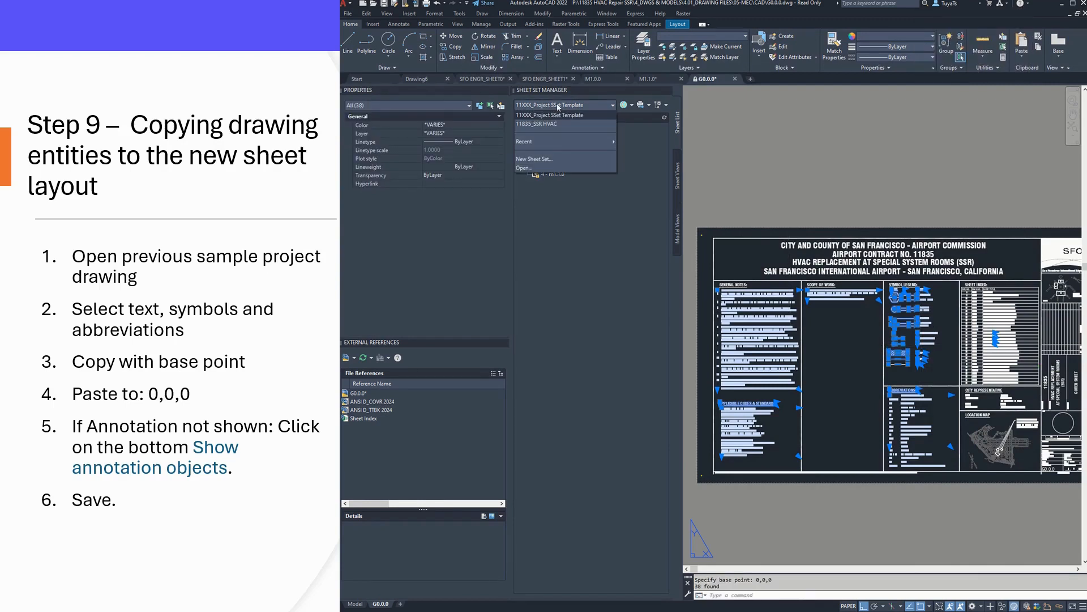
left_click(558, 106)
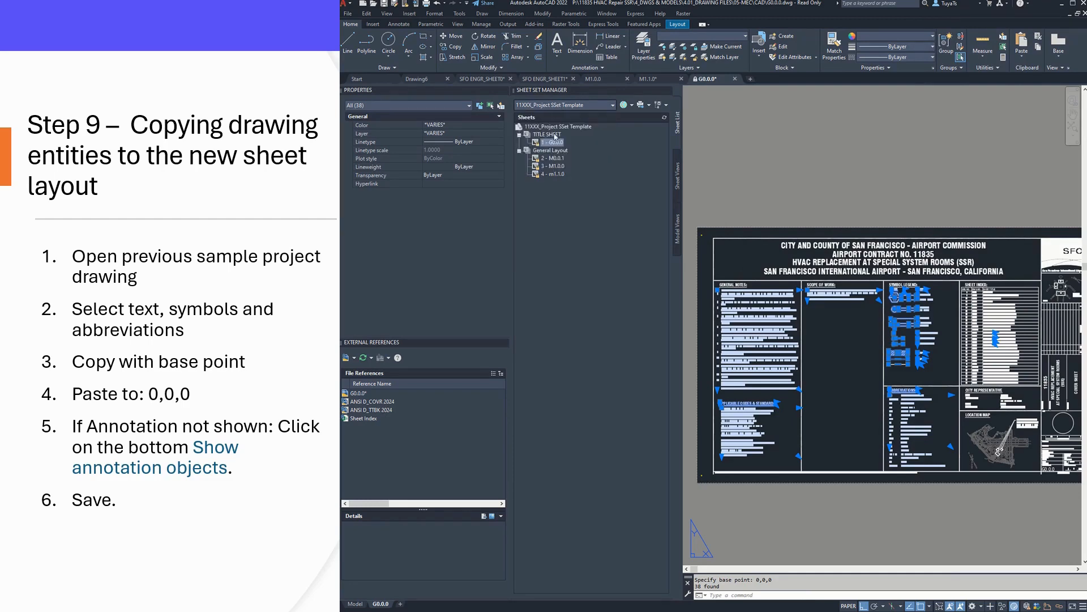
left_click(483, 79)
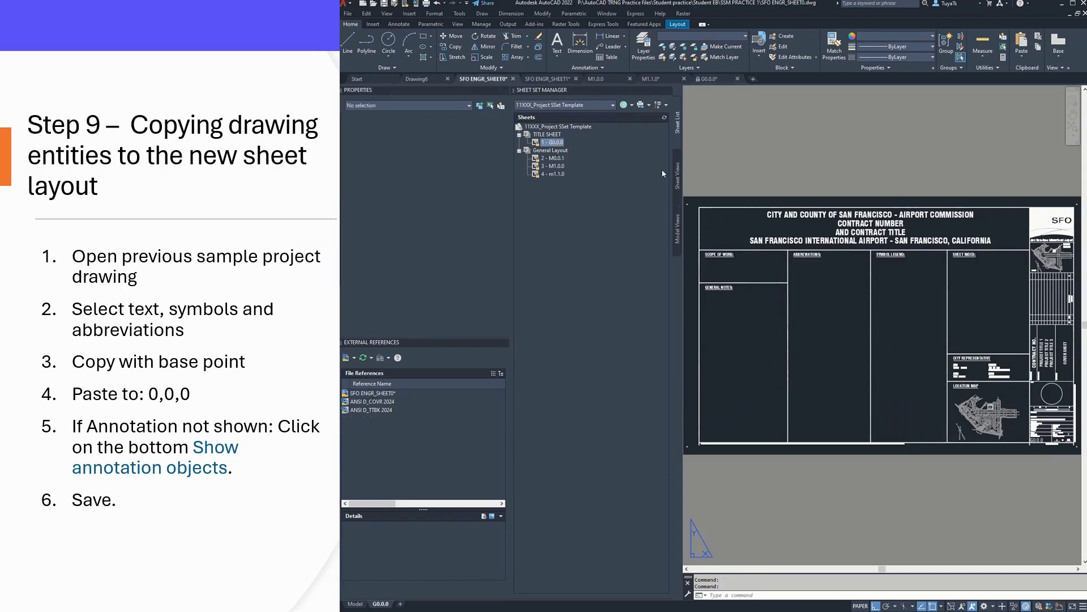
right_click(844, 276)
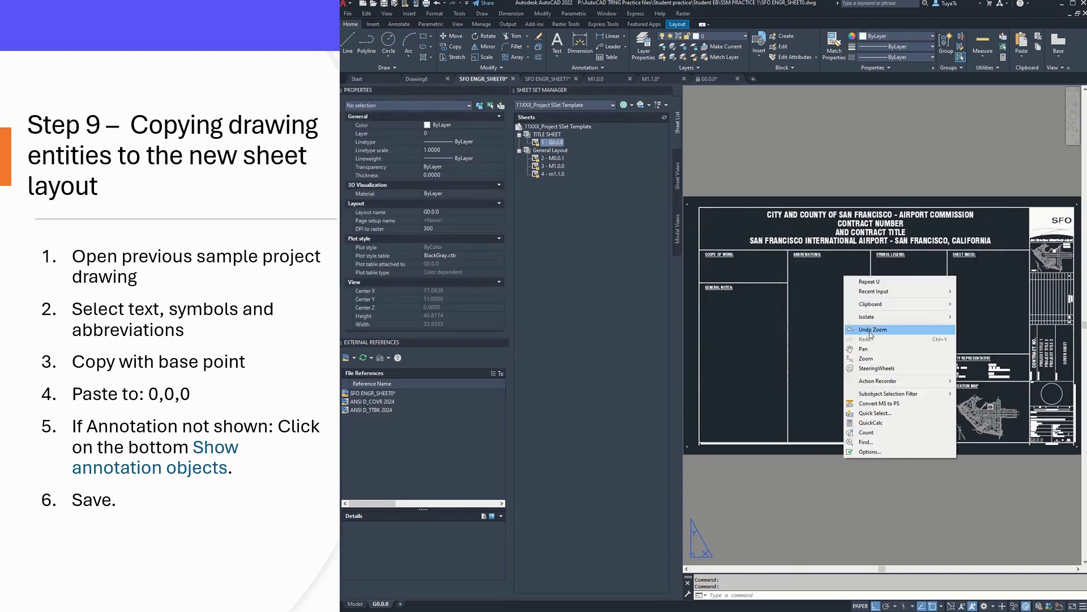
mouse_move(884, 309)
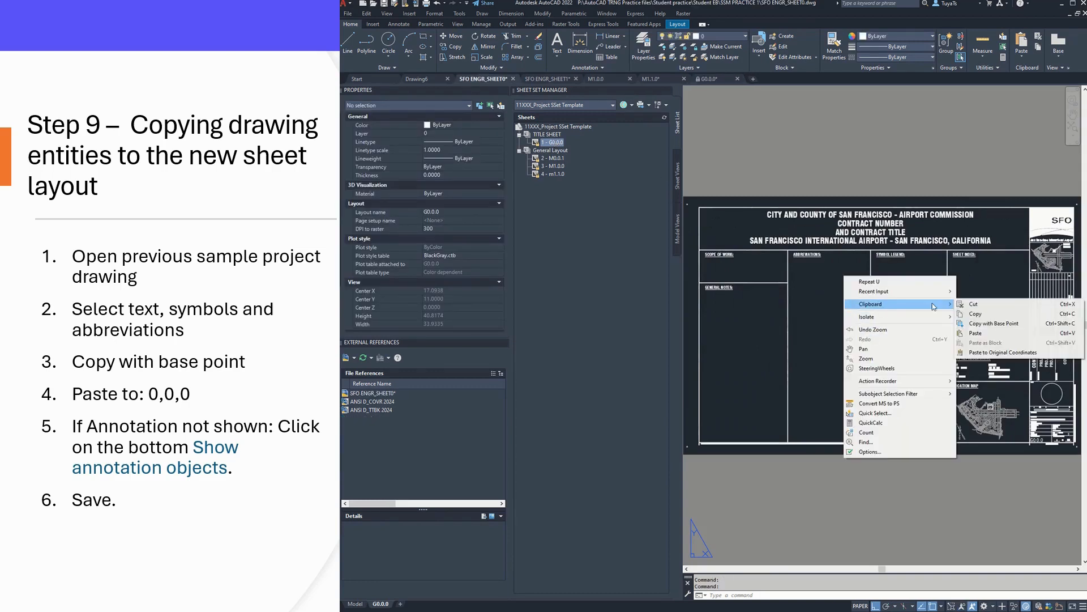
left_click(1009, 353)
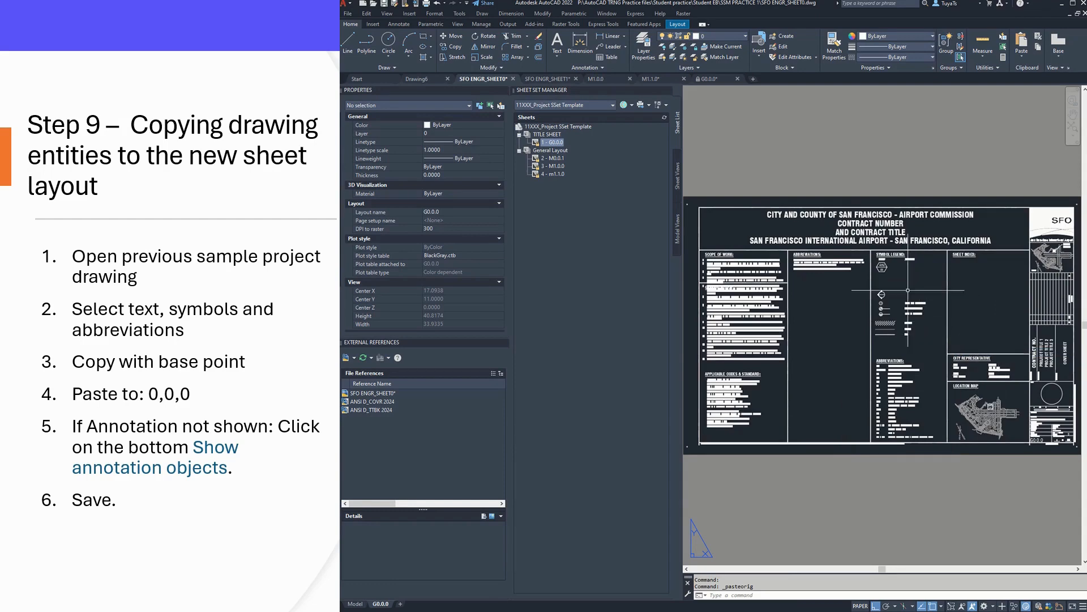
Show annotative objects at all scales (ANNOALLVISIBLE 1) and regenerate the layout to update the pasted symbol legend
scroll(899, 276, "up", 5)
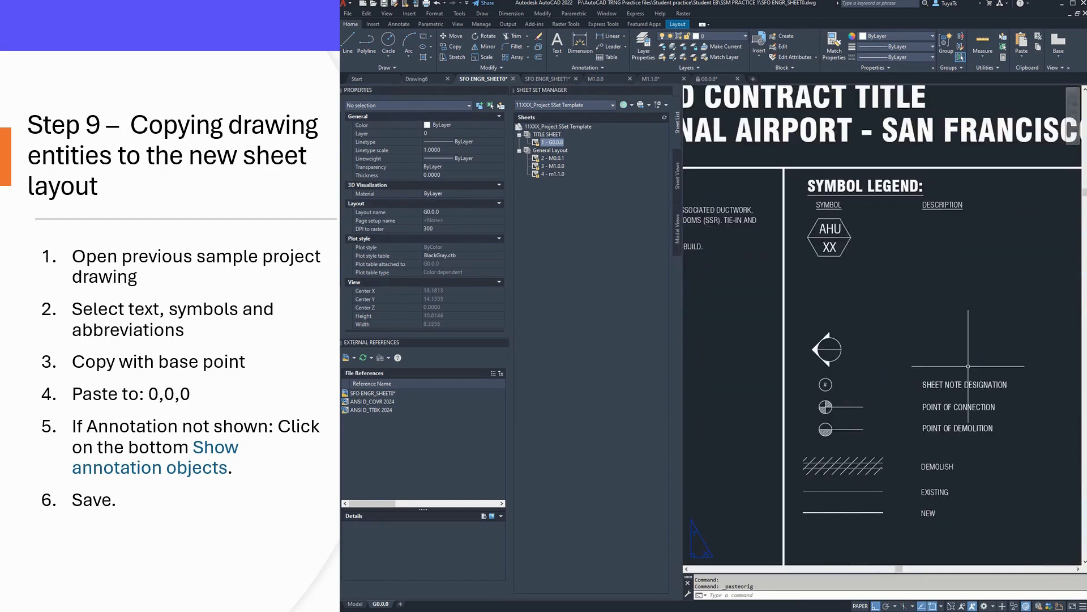
left_click(961, 607)
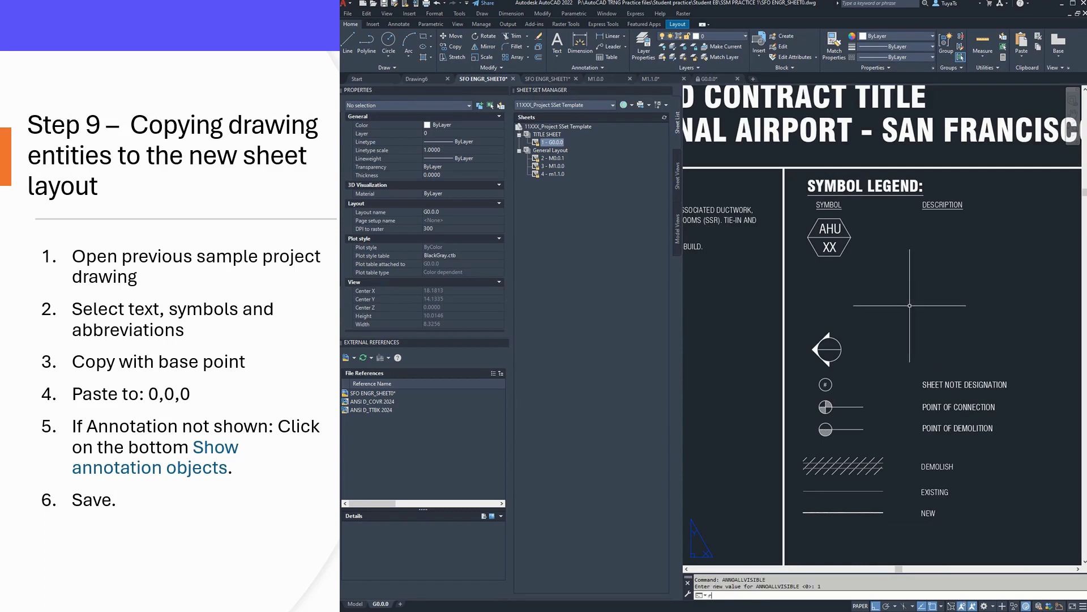
type("rea")
key("Return")
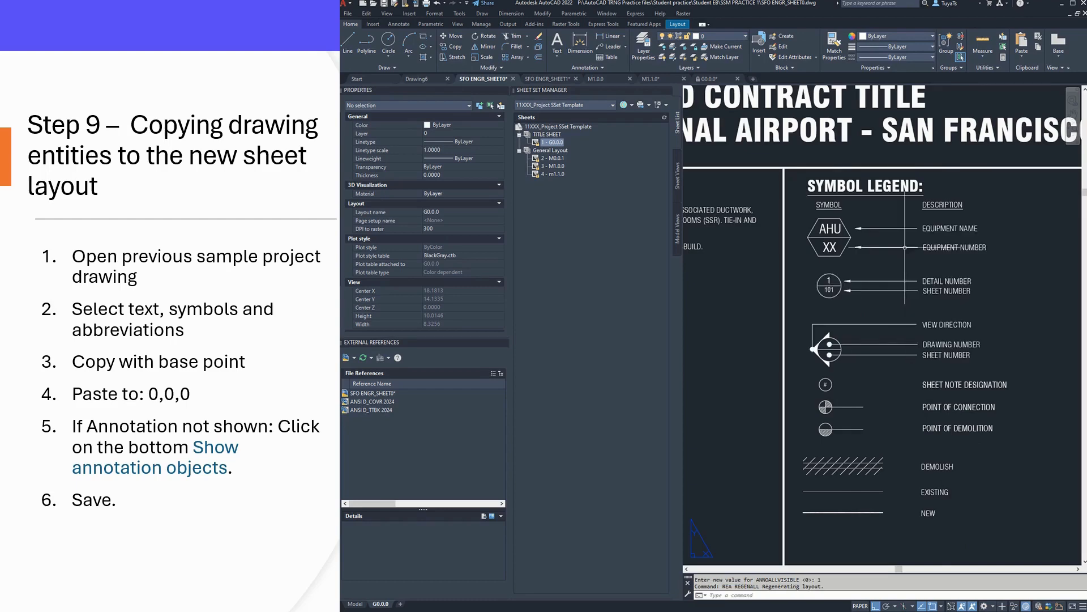
scroll(906, 247, "down", 3)
scroll(905, 246, "down", 2)
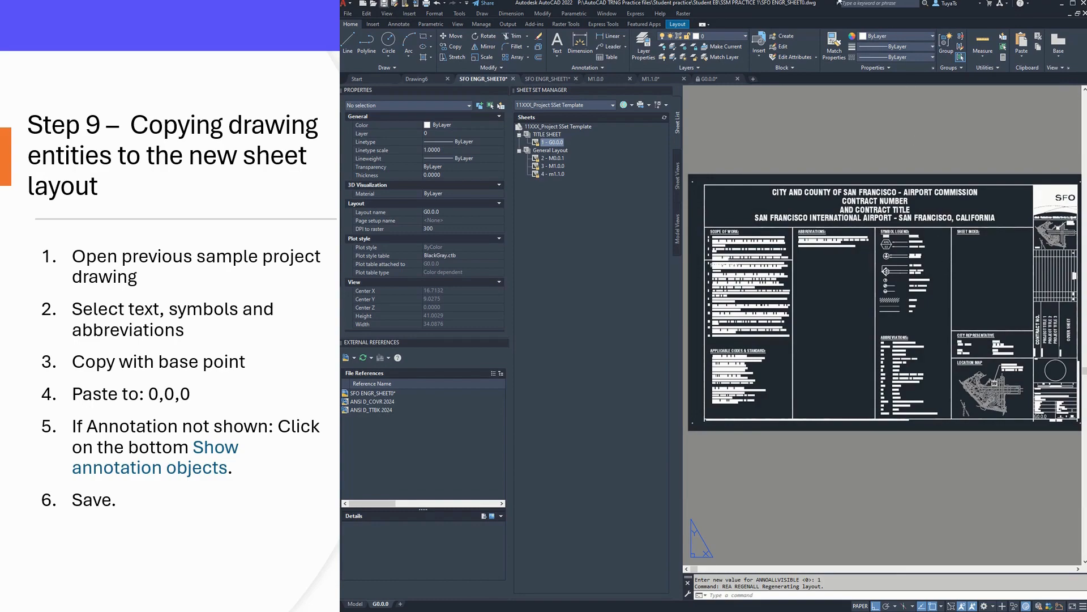
mouse_move(750, 16)
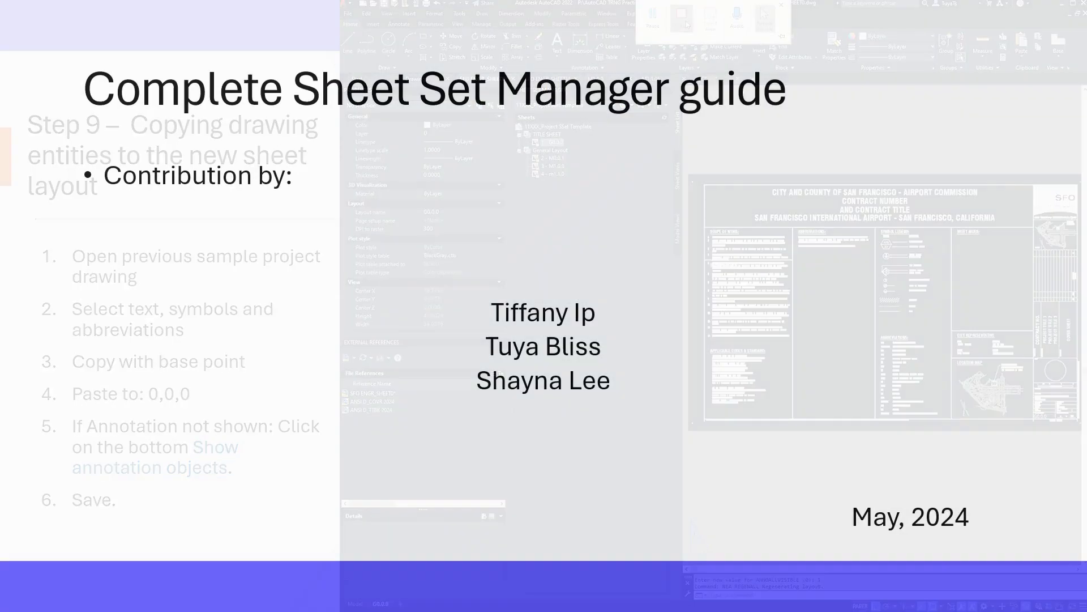